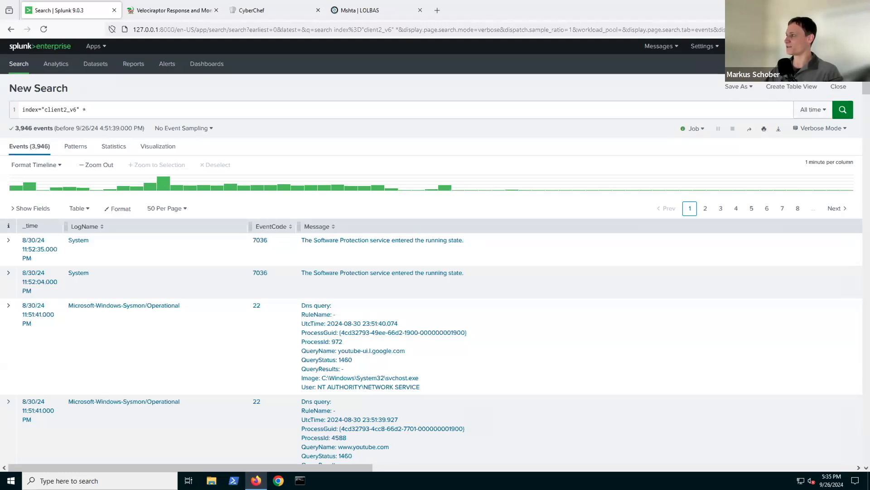
- Run a search of index "client2_v6" for host "CLIENT2" with stats count by LogName
left_click(132, 109)
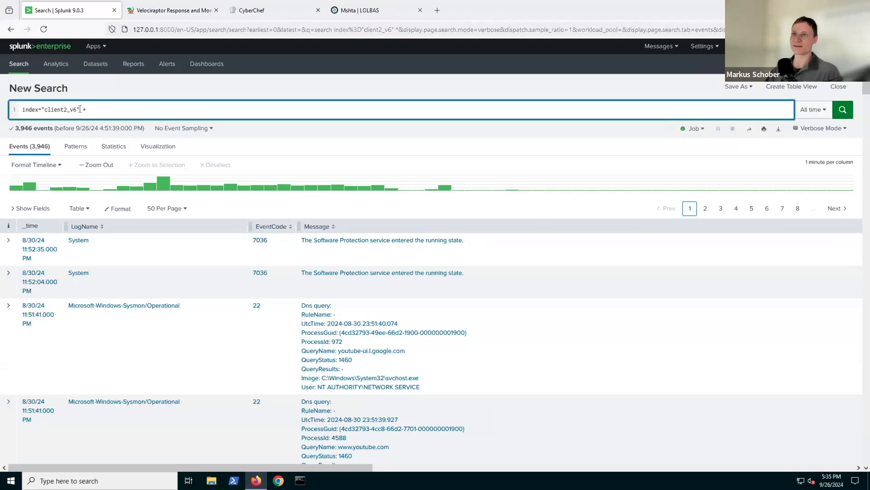
type("host=\"CLIENT2\" |  stats count by LogName")
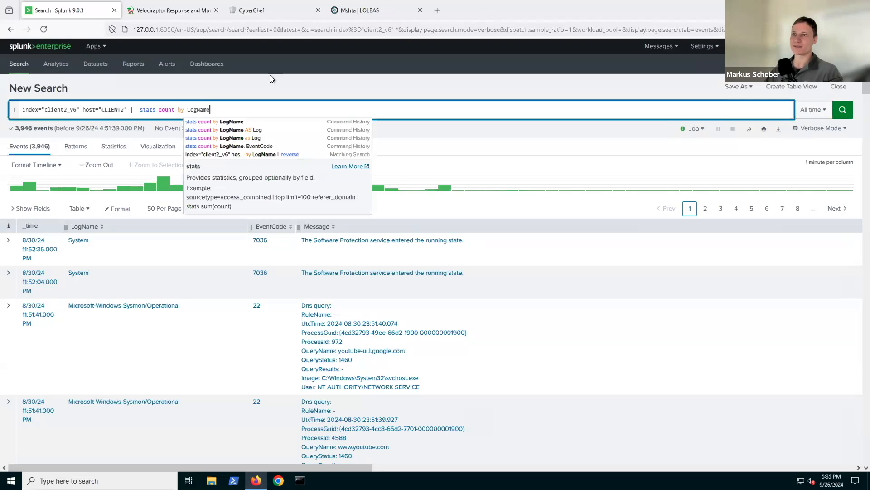
key("Escape")
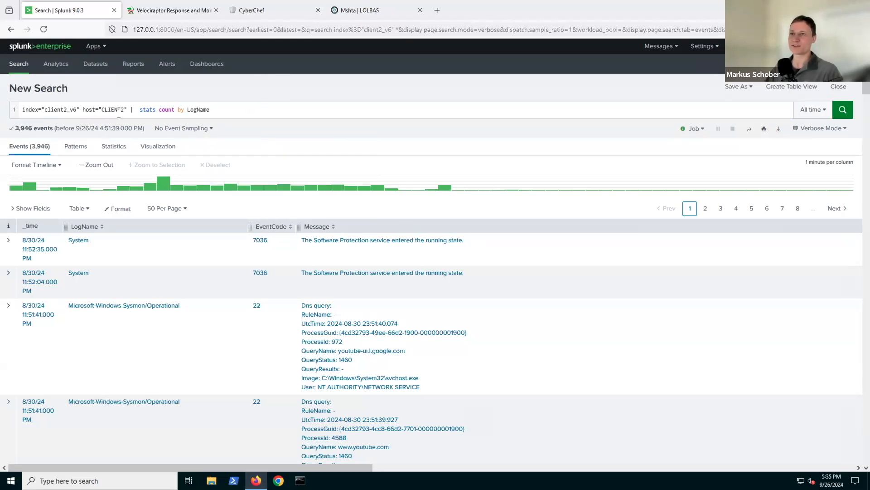
left_click(227, 109)
key("Return")
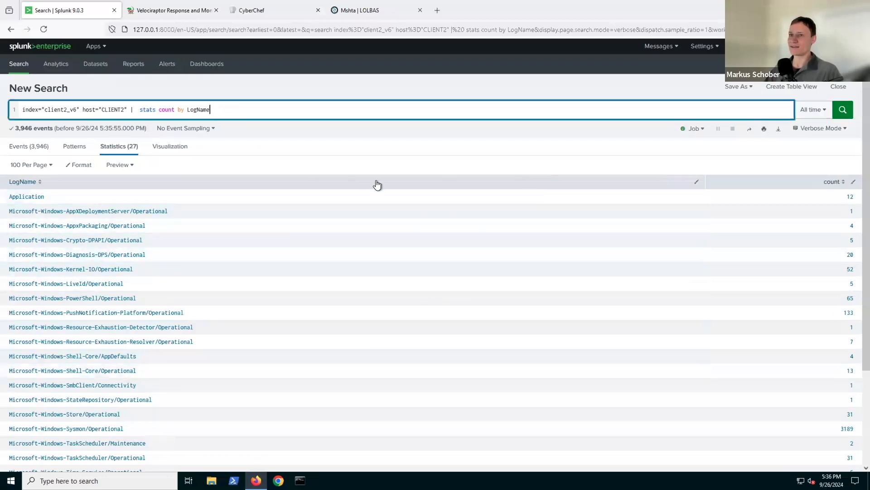
- Sort the log statistics by count in descending order and review the full list of log names
left_click(830, 183)
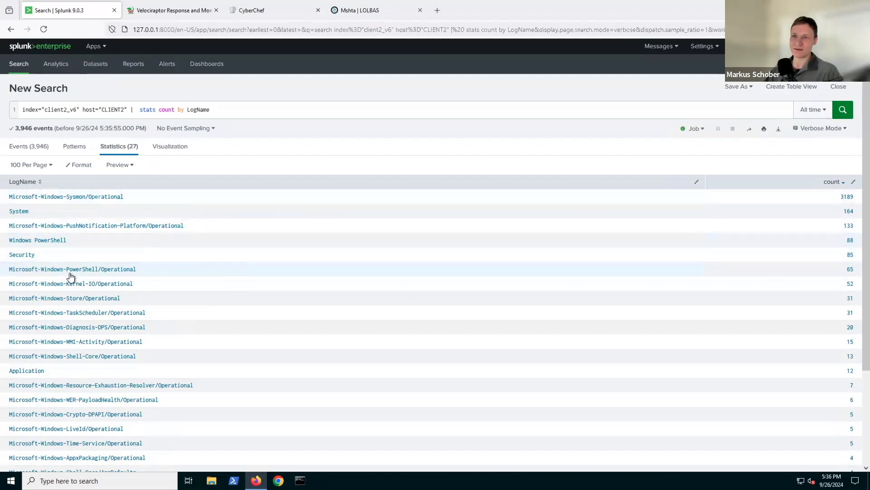
scroll(69, 277, "down", 2)
scroll(72, 277, "down", 3)
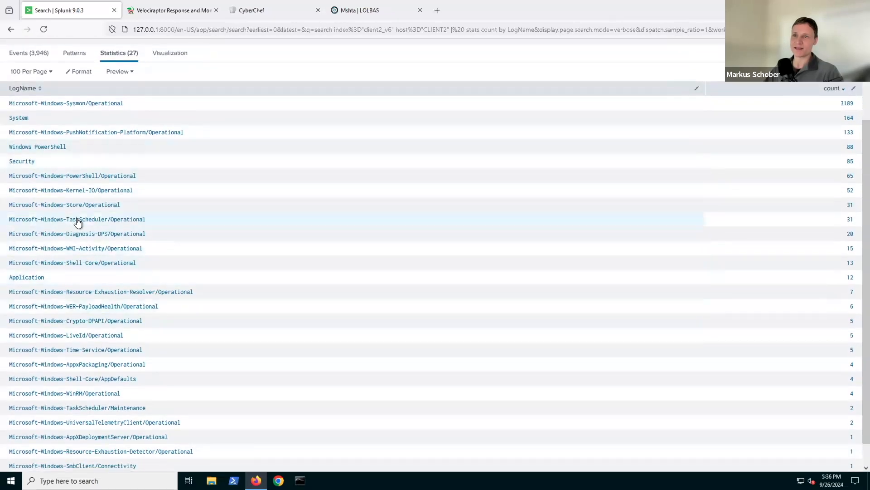
scroll(208, 246, "down", 1)
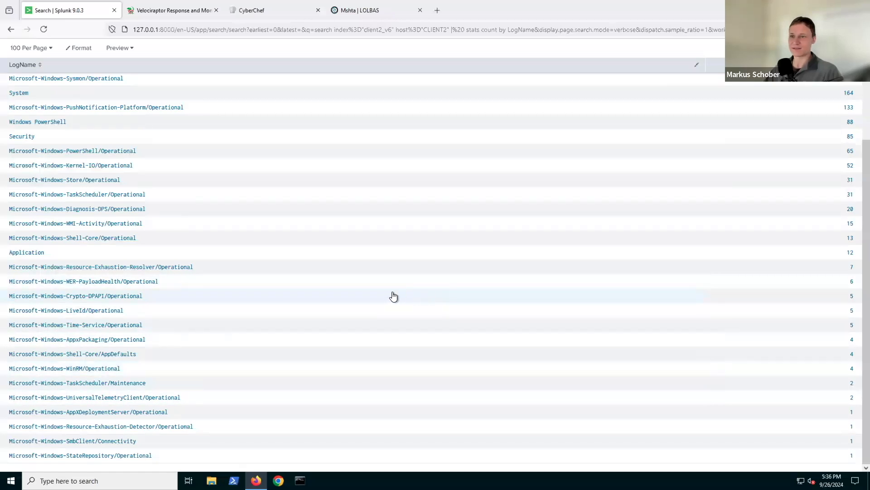
scroll(393, 296, "up", 5)
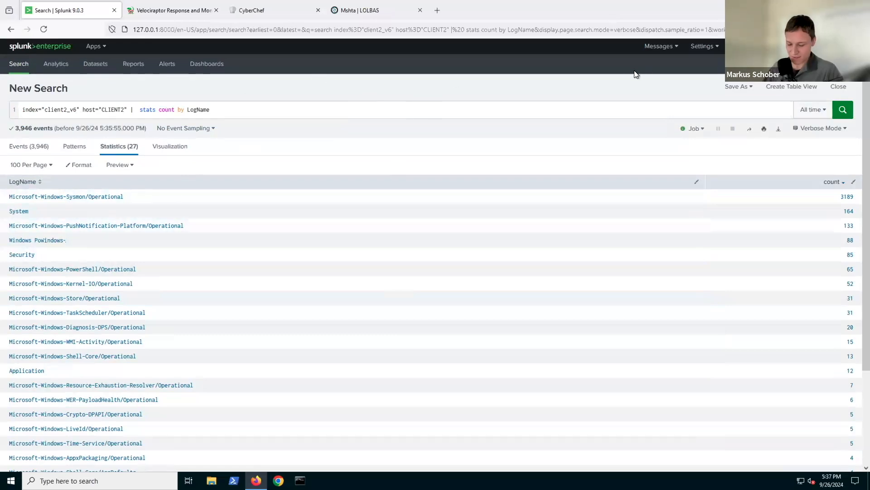
- Enlarge the page to 120%, replace the stats clause with the term *w1ndowsupdate.com*, and run the search
key("ctrl+plus")
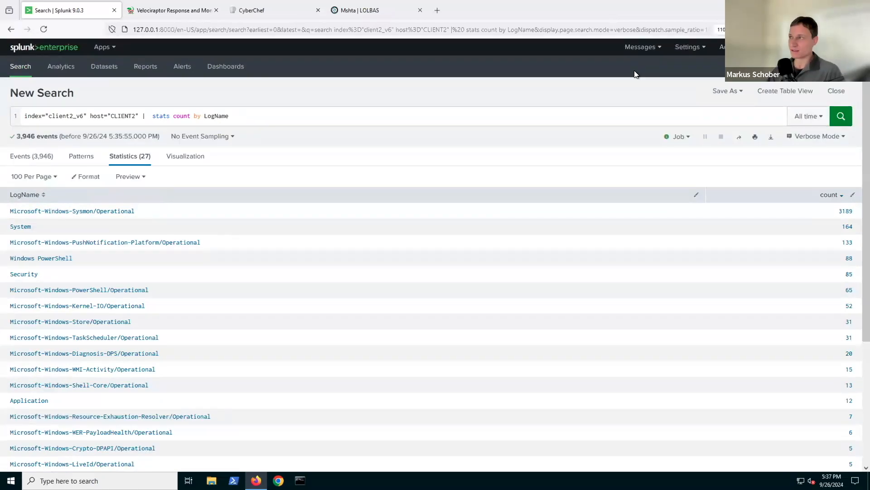
key("ctrl+plus")
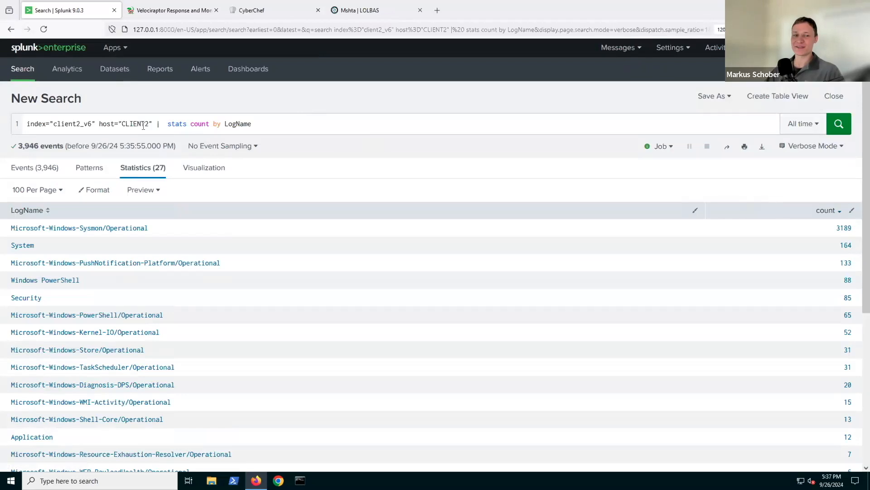
left_click_drag(157, 124, 293, 124)
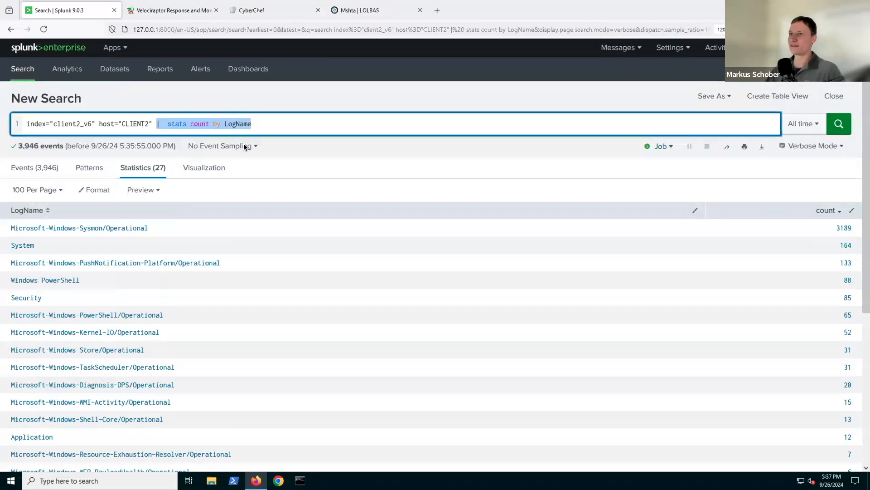
left_click(251, 124)
left_click(167, 125, "shift")
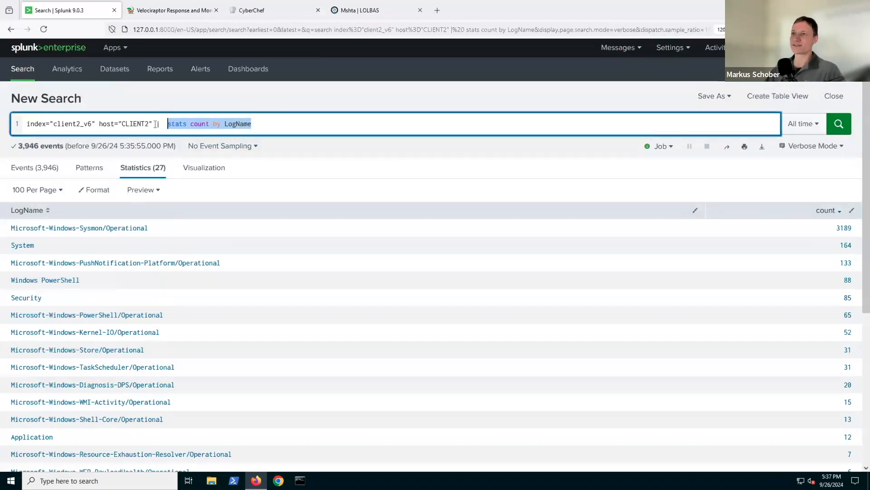
type("*w1ndowsupdate.com*")
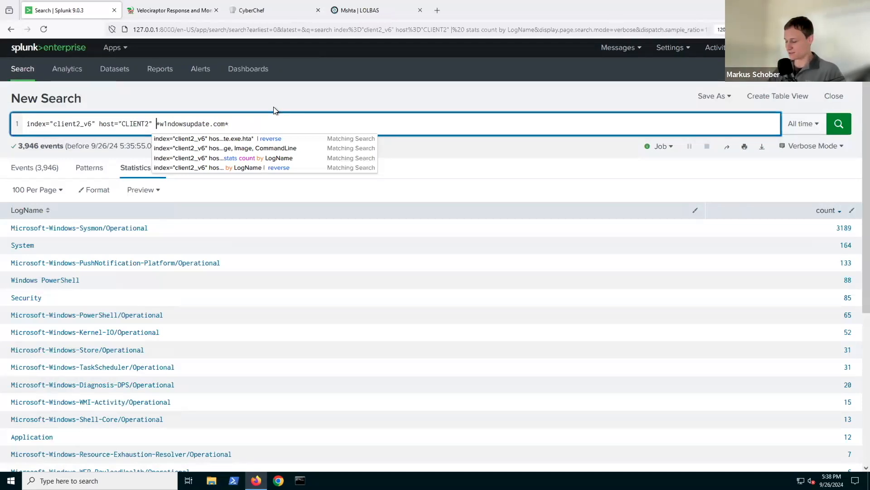
key("Return")
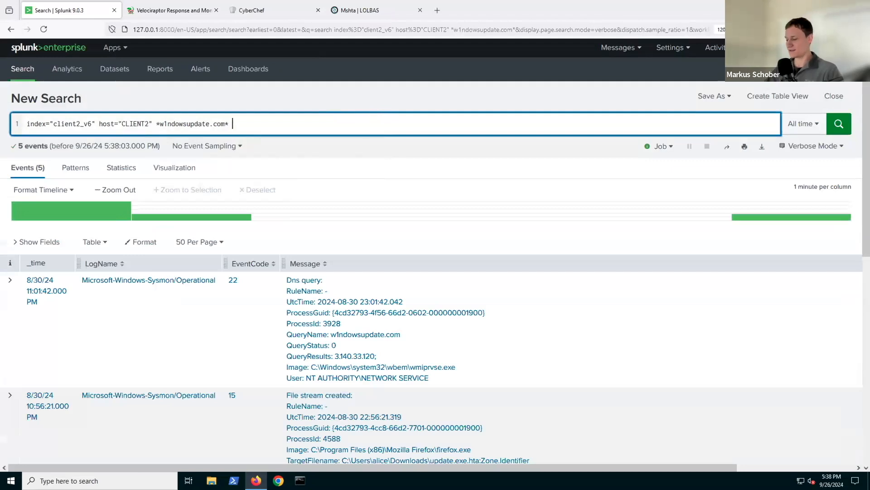
- Add "| reverse" on a second line of the query and rerun it to list the oldest events first
key("shift+Return")
type("| ")
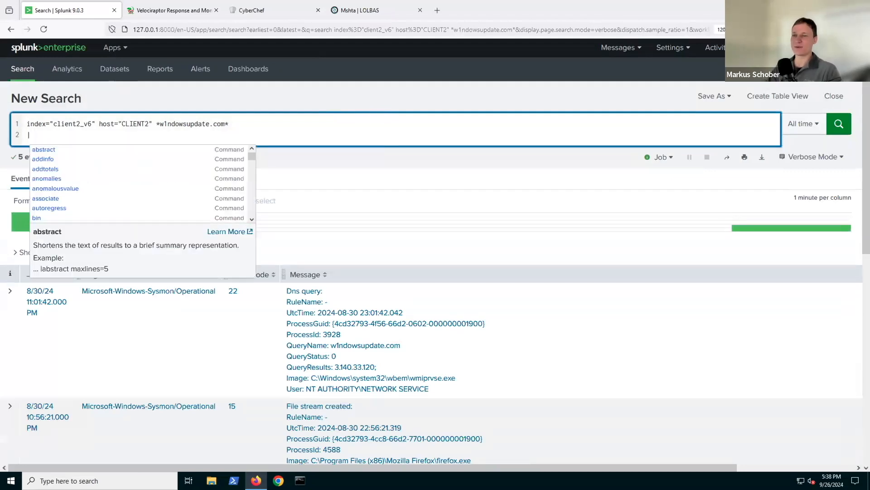
type("rev")
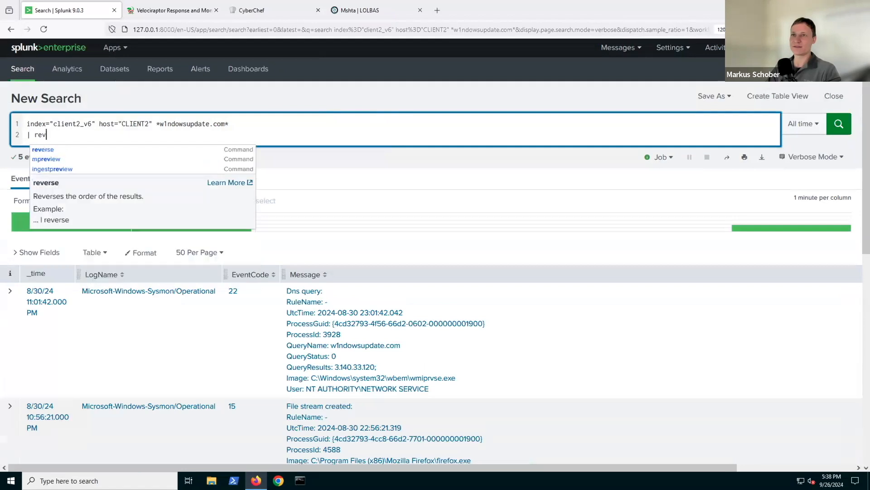
type("erse")
key("Return")
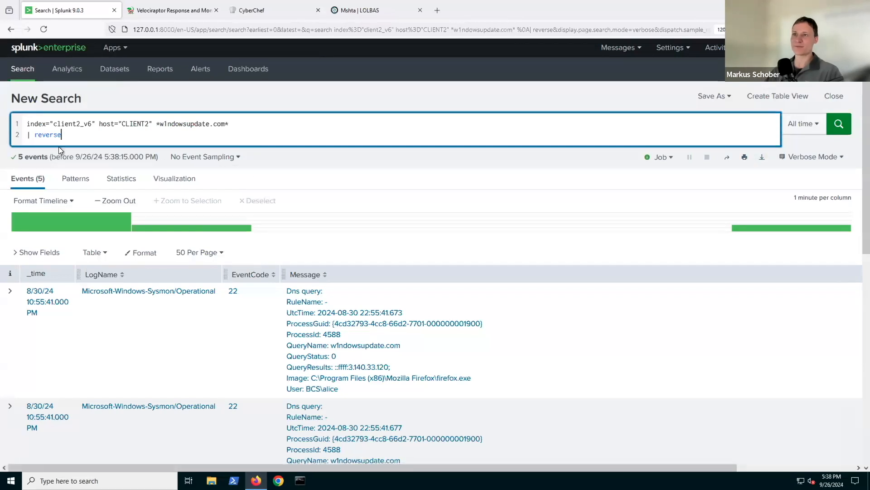
left_click_drag(23, 156, 49, 157)
left_click(92, 155)
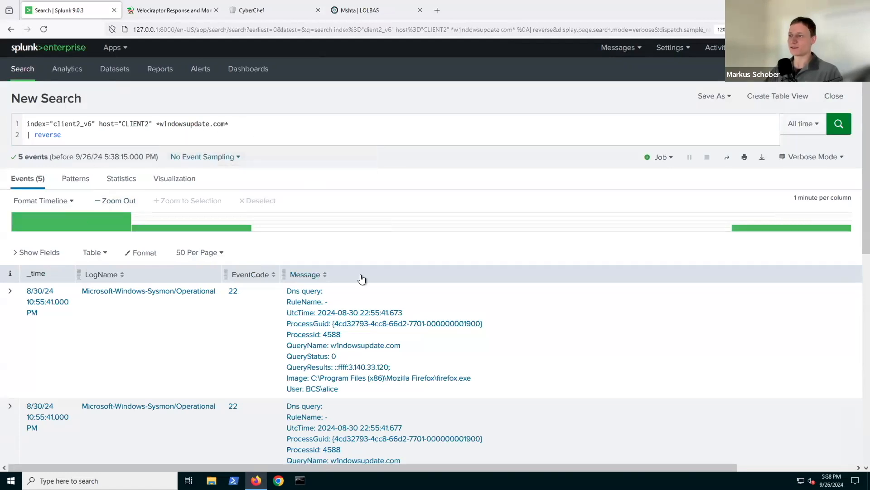
- Examine the w1ndowsupdate.com events in time order, reading each message's process image, query results, target file name and user
scroll(362, 279, "down", 1)
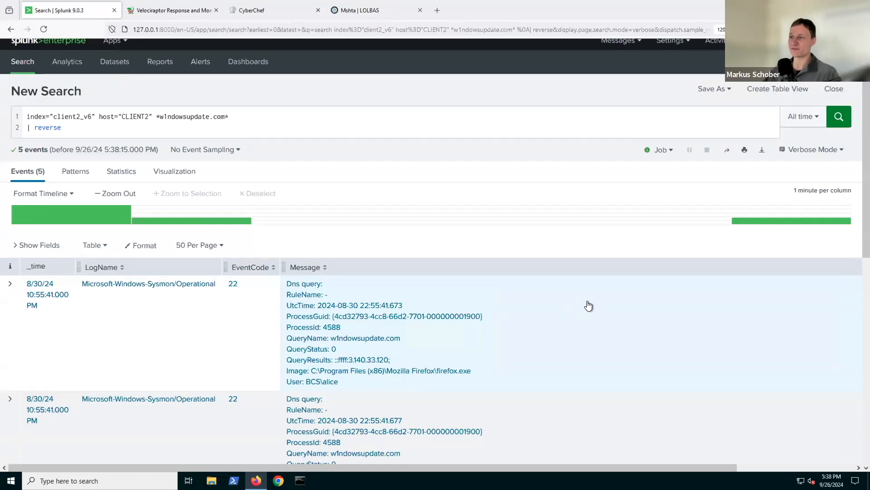
scroll(589, 306, "down", 1)
scroll(589, 306, "down", 1)
scroll(592, 304, "down", 1)
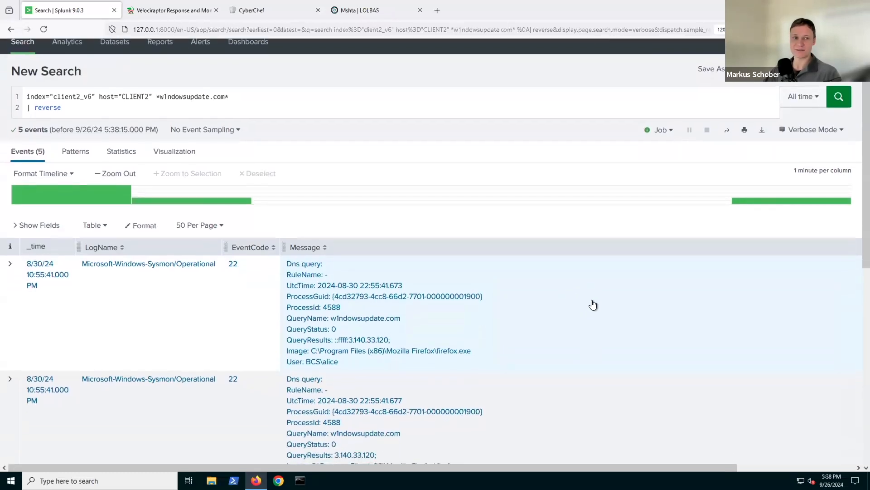
scroll(594, 301, "down", 1)
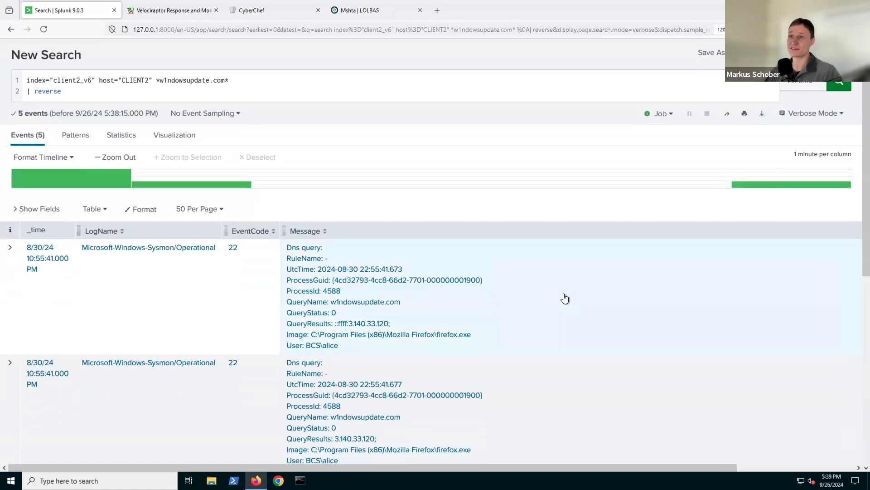
scroll(567, 302, "up", 1)
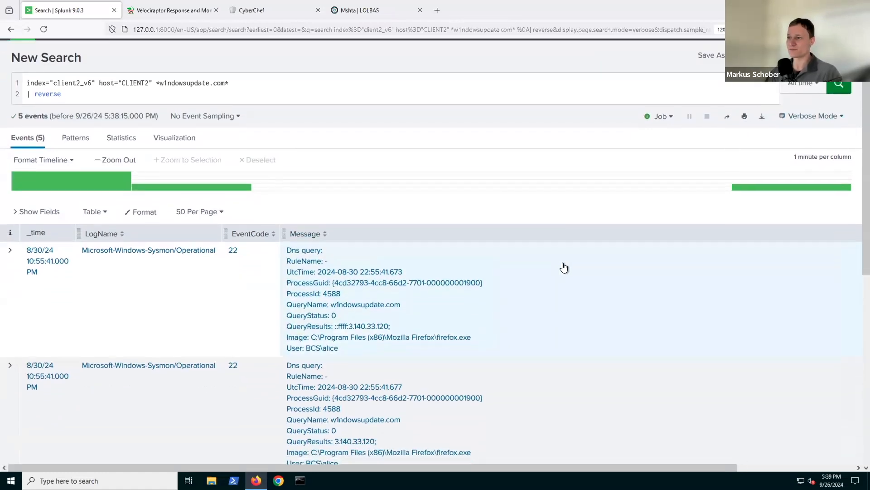
scroll(564, 268, "down", 2)
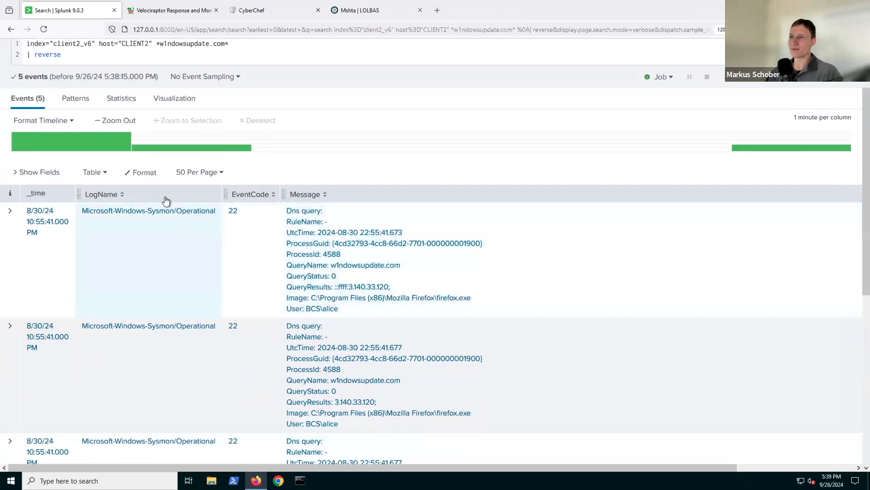
scroll(180, 218, "up", 1)
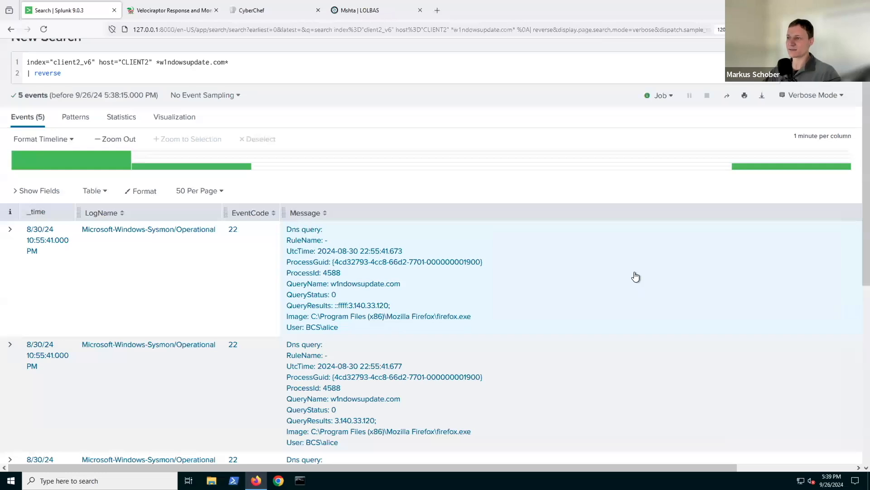
scroll(365, 307, "down", 1)
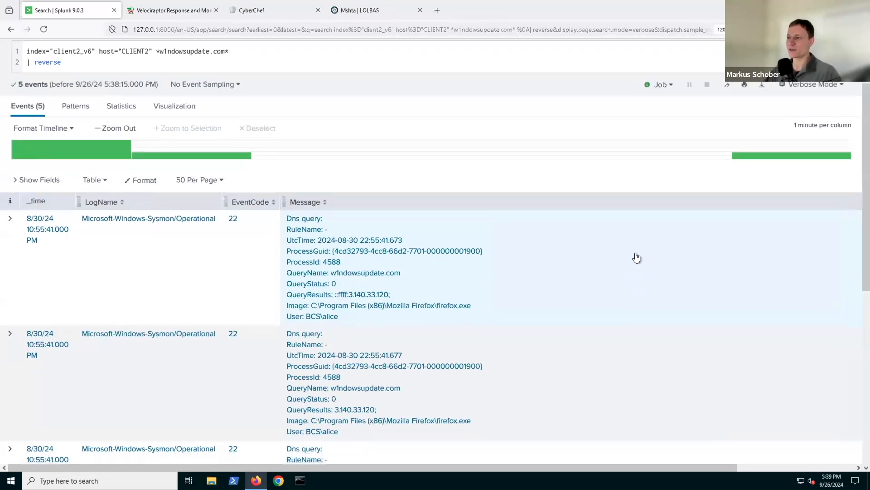
scroll(637, 257, "down", 2)
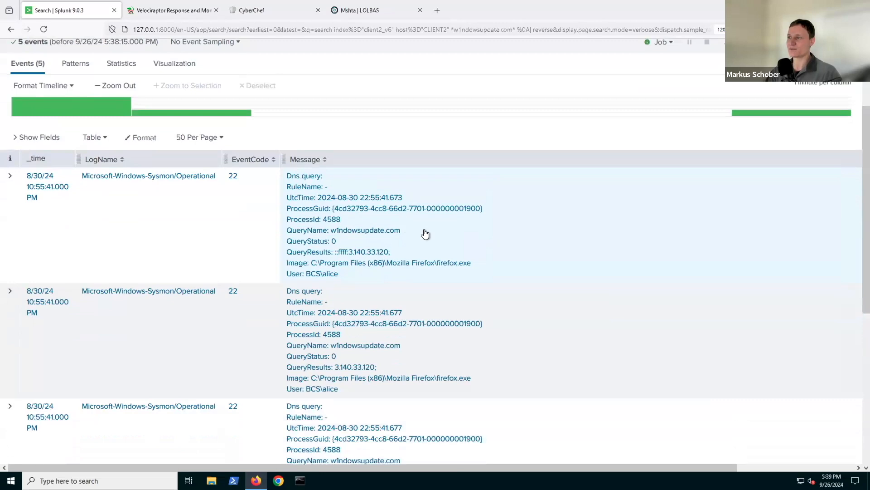
scroll(426, 233, "down", 1)
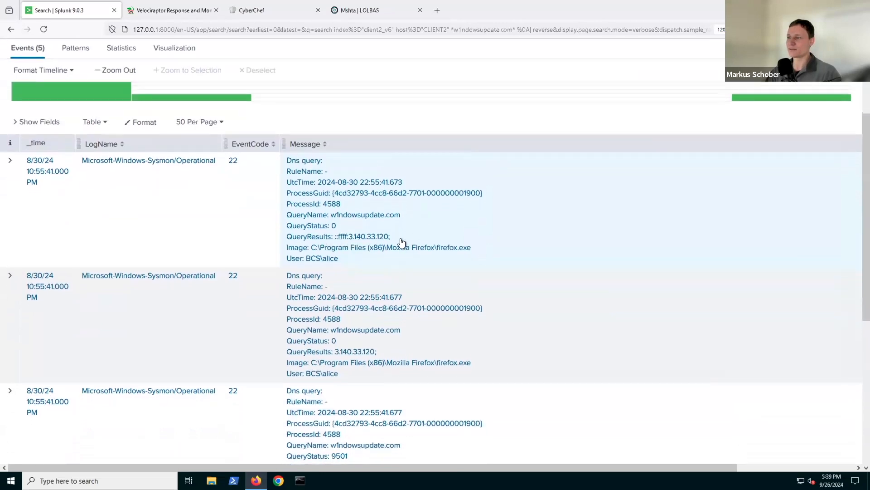
scroll(562, 231, "down", 1)
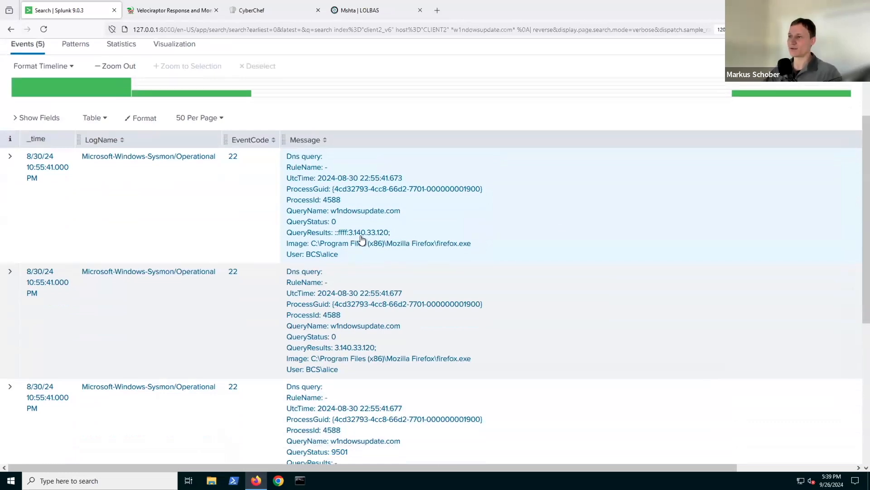
scroll(586, 238, "down", 1)
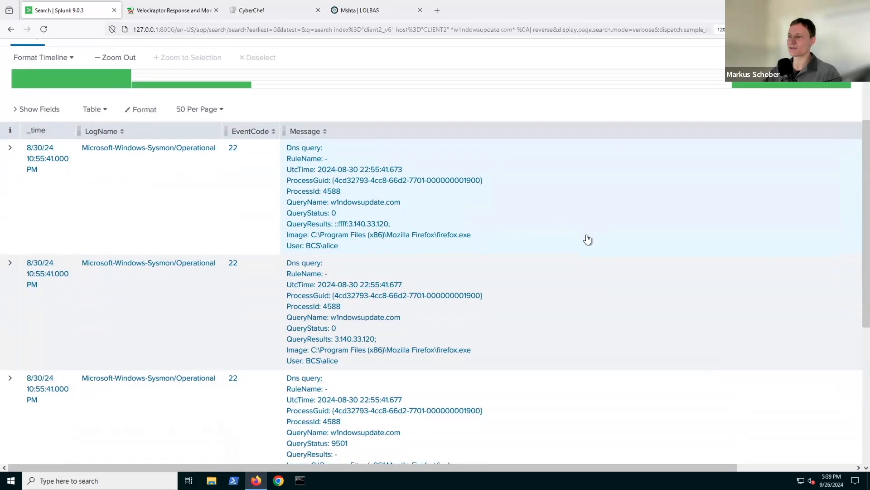
scroll(588, 239, "down", 1)
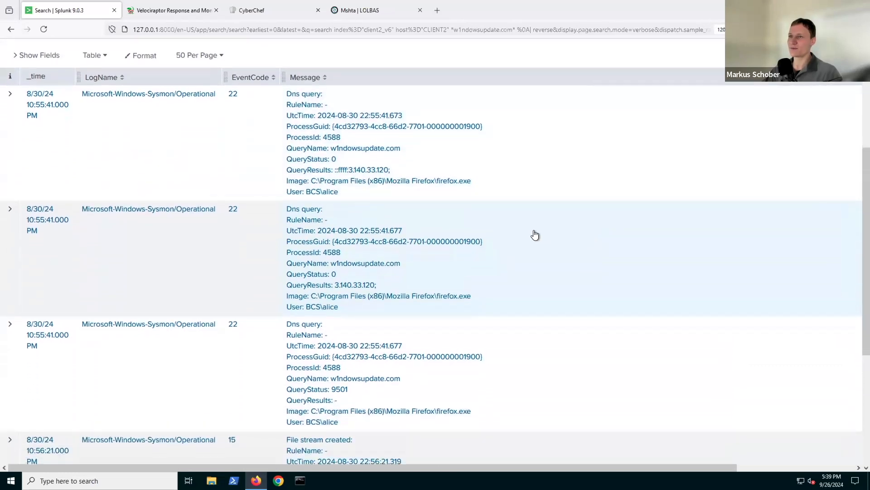
scroll(534, 234, "down", 2)
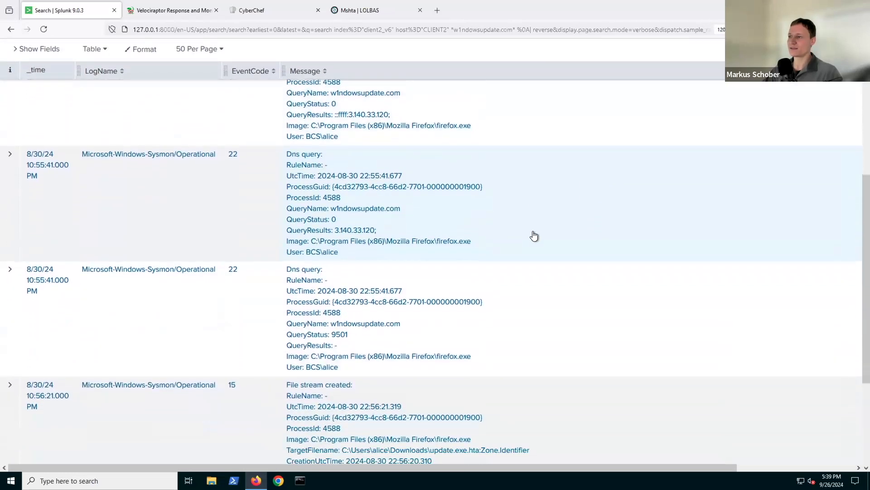
scroll(534, 235, "down", 2)
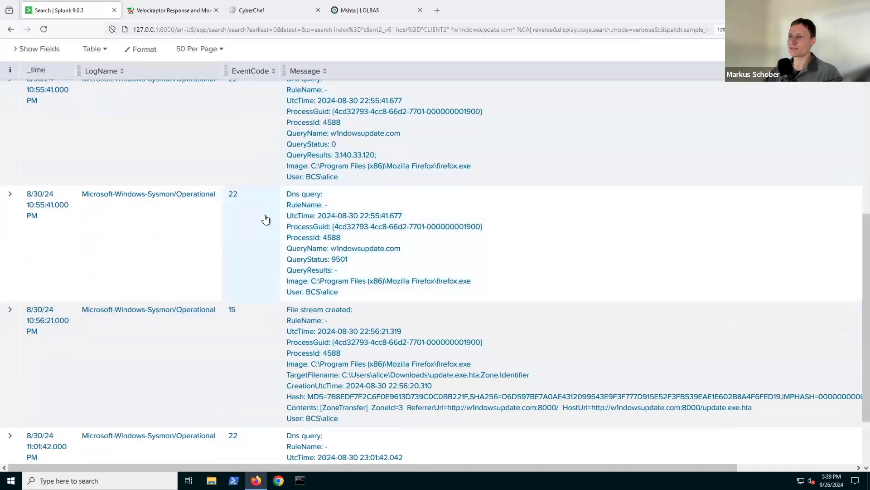
scroll(266, 220, "down", 1)
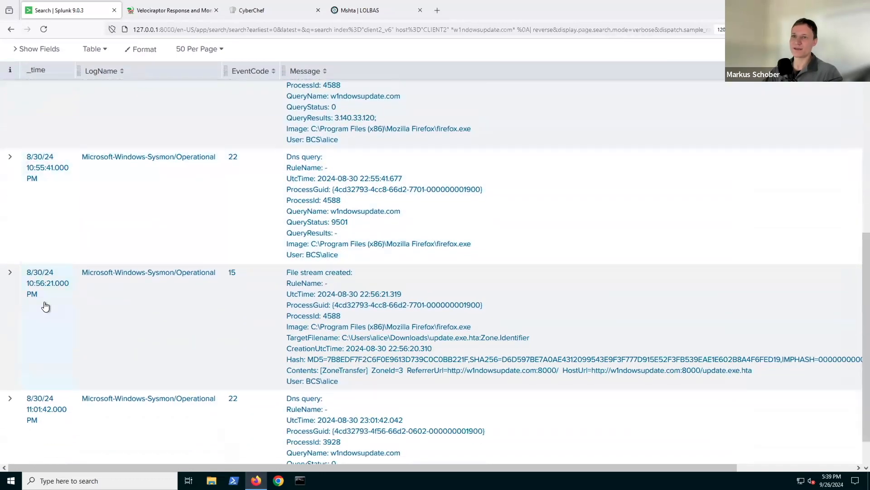
scroll(221, 235, "down", 1)
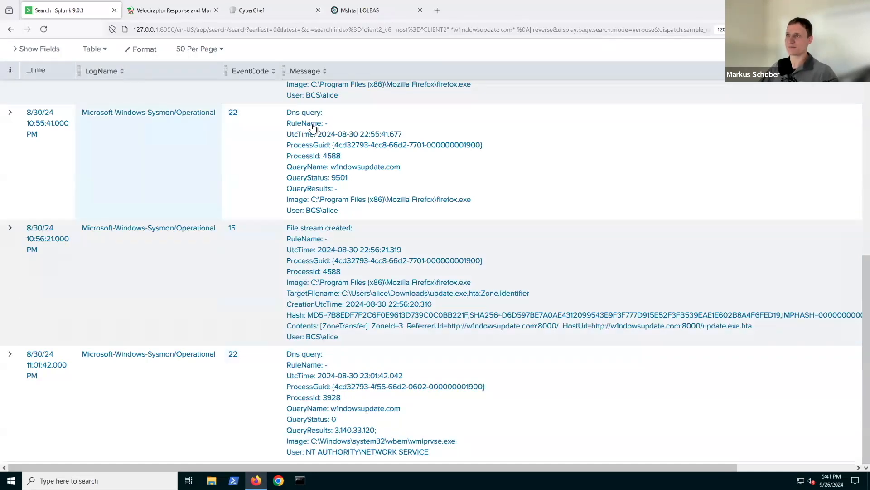
scroll(261, 254, "up", 1)
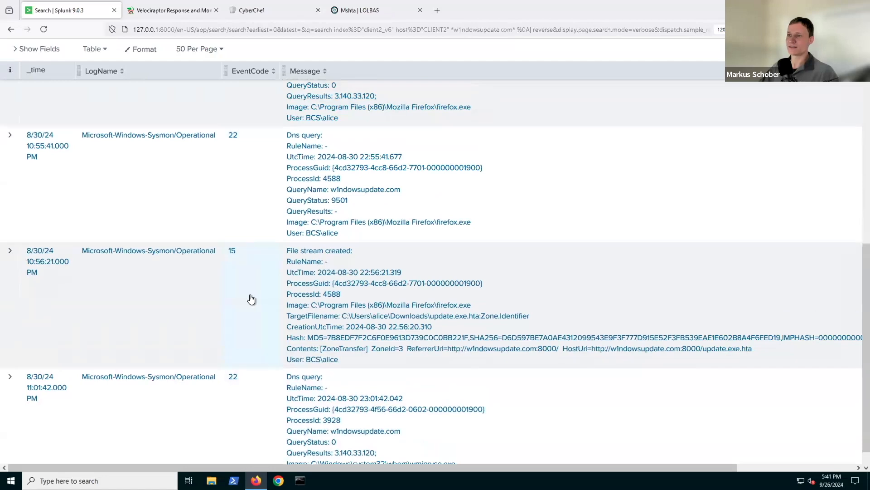
- Replace the domain term on the query's first line with *update.exe.hta* | reverse, keeping host="CLIENT2", and run the search
scroll(412, 302, "up", 5)
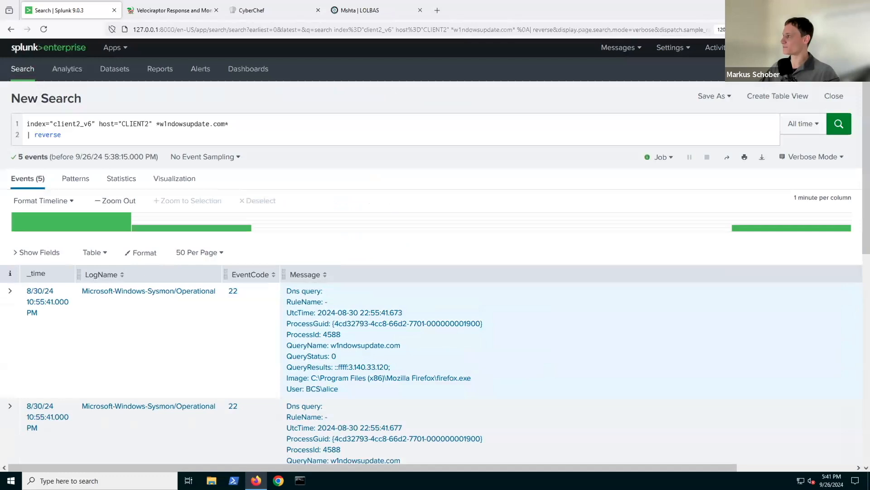
left_click(214, 123)
left_click_drag(135, 123, 100, 123)
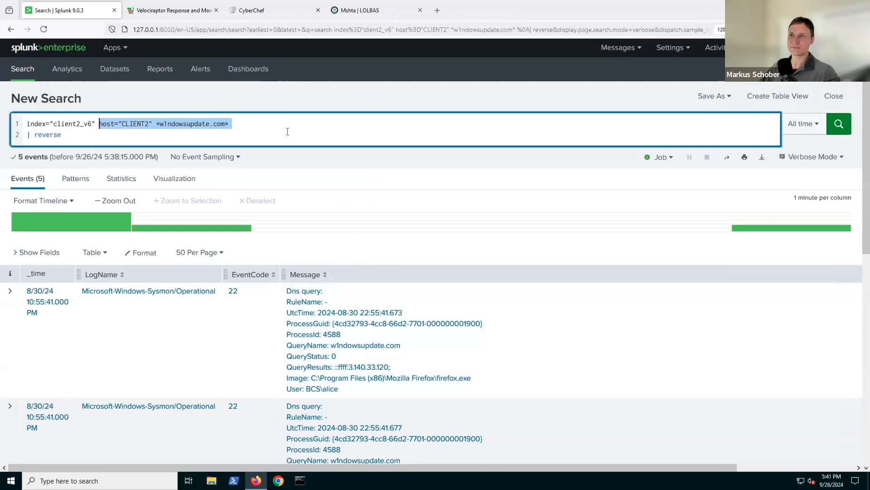
type("host=\"CLIENT2\"  *update.exe.hta*  | reverse")
key("Return")
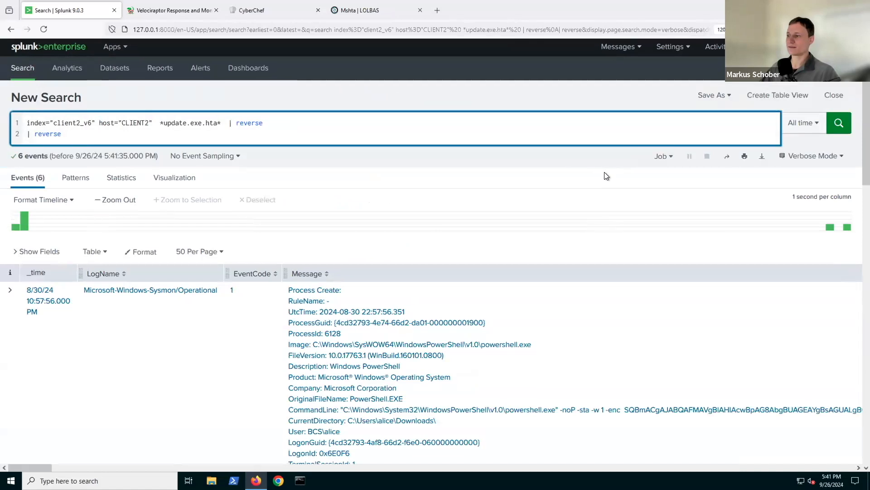
- Remove the duplicate "| reverse" from the query's first line and rerun the search
scroll(605, 177, "down", 2)
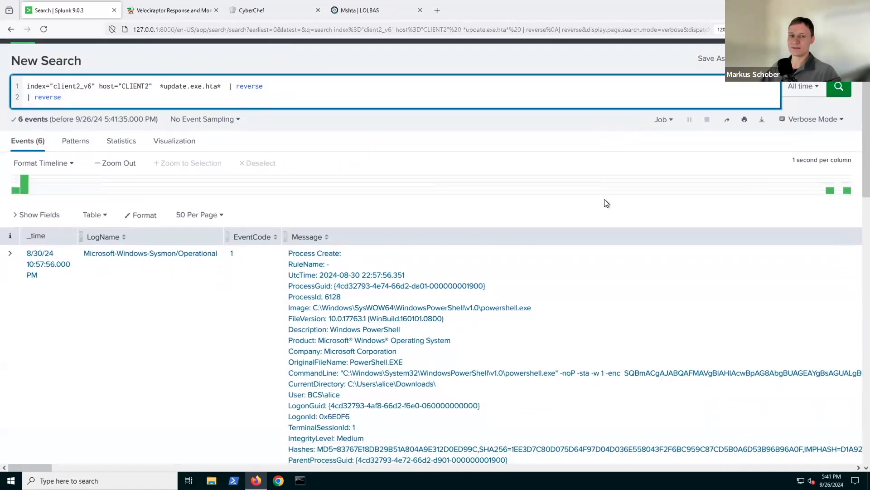
scroll(606, 201, "down", 1)
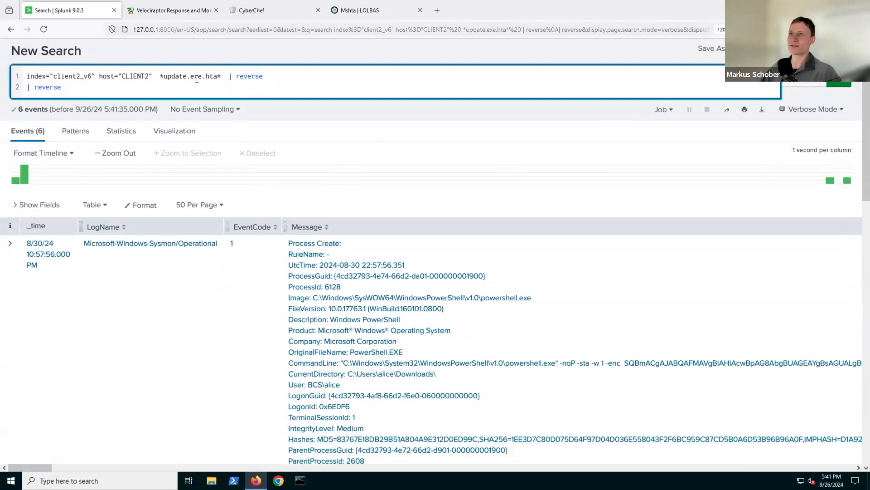
left_click(230, 75, "shift")
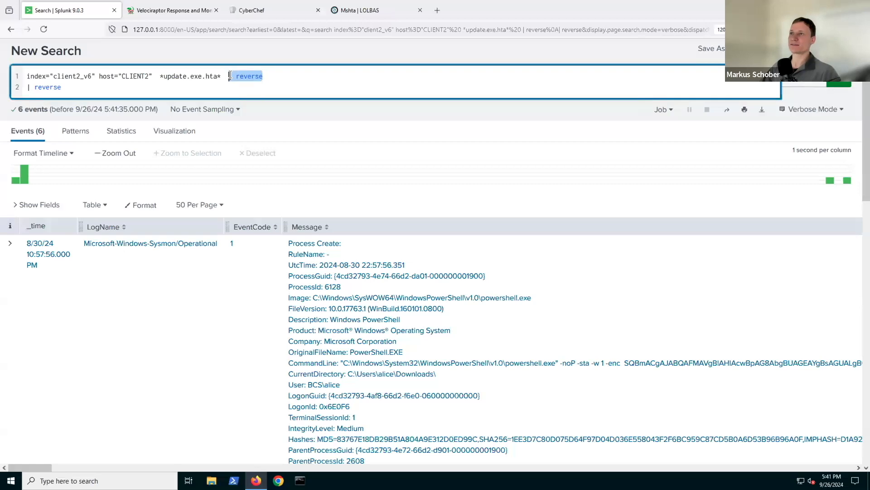
key("BackSpace")
key("Return")
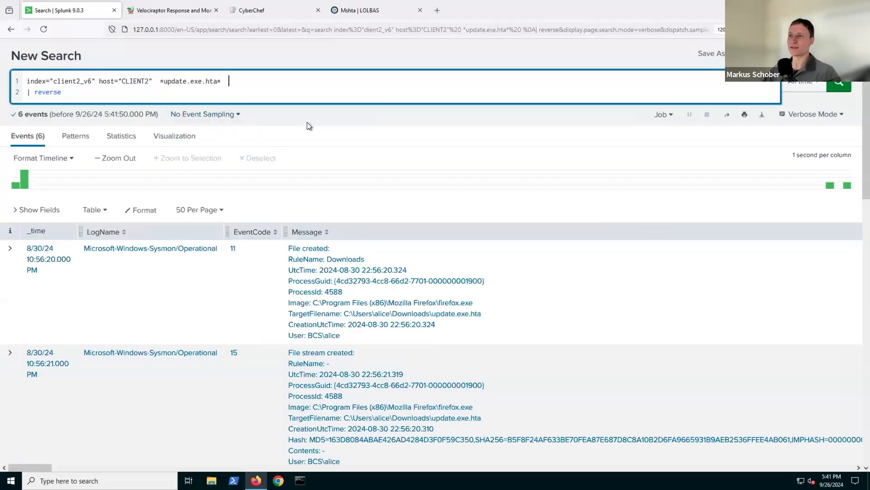
- Examine the update.exe.hta file creation and file stream events in time order, reading the image, target file name, hash and contents
scroll(215, 181, "down", 1)
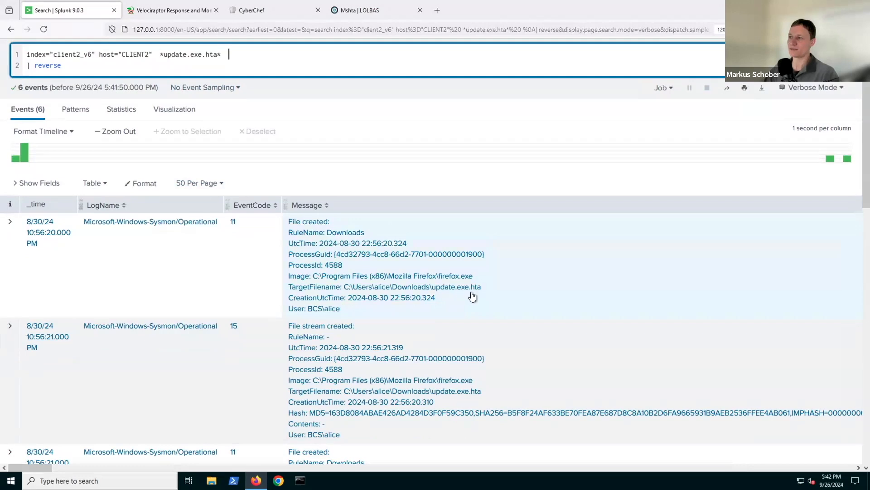
scroll(482, 295, "down", 2)
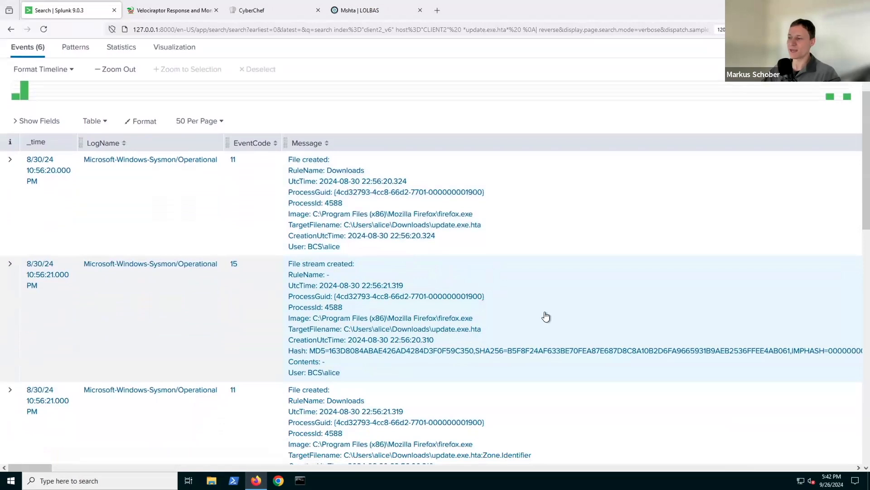
scroll(545, 315, "down", 1)
scroll(546, 317, "down", 2)
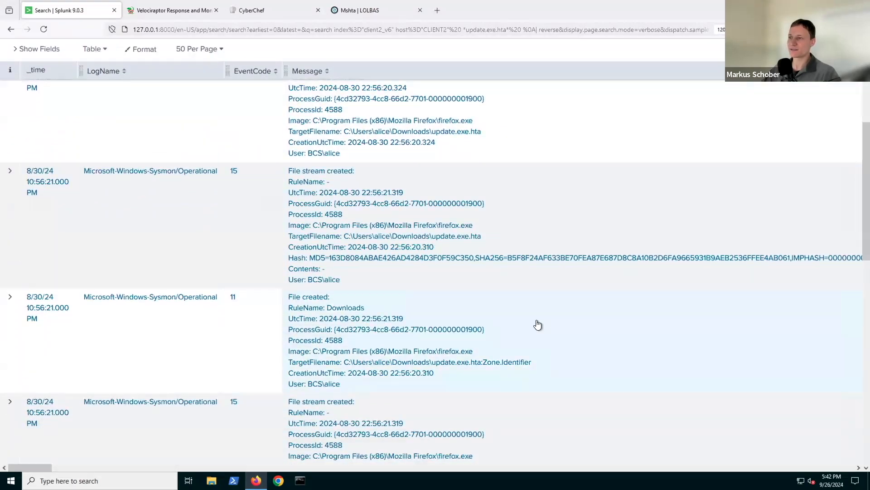
scroll(537, 324, "down", 1)
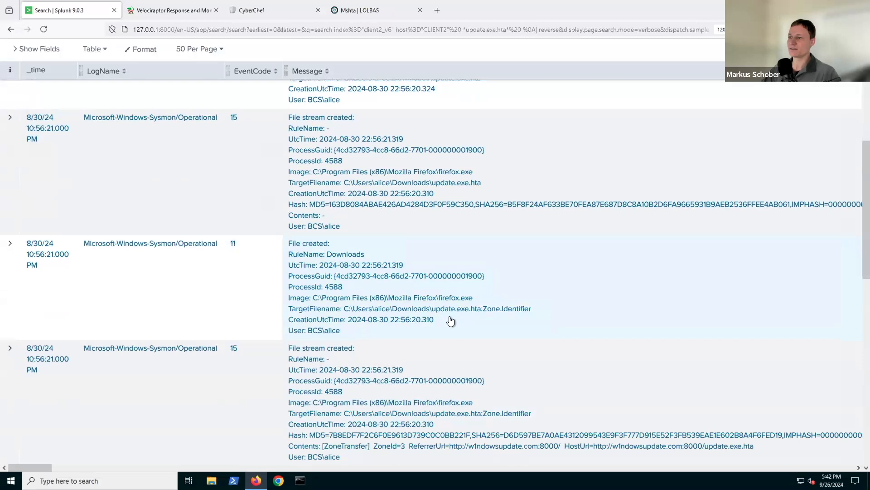
scroll(453, 319, "down", 1)
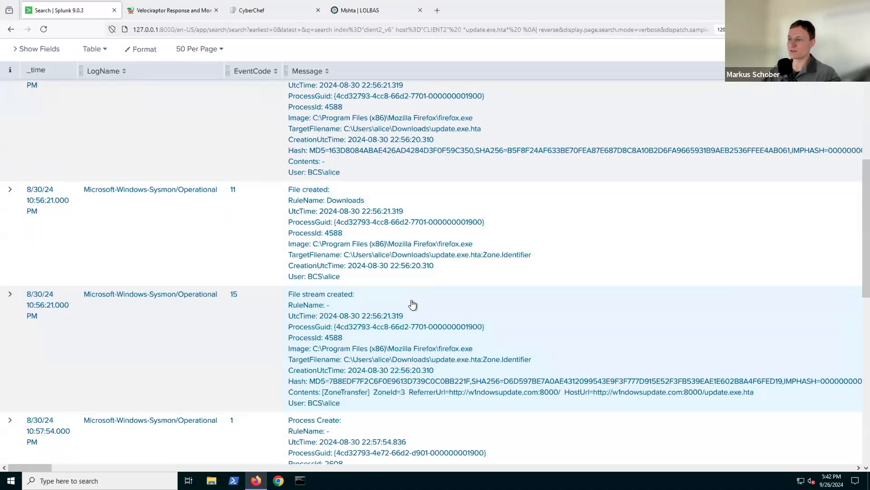
scroll(416, 305, "down", 3)
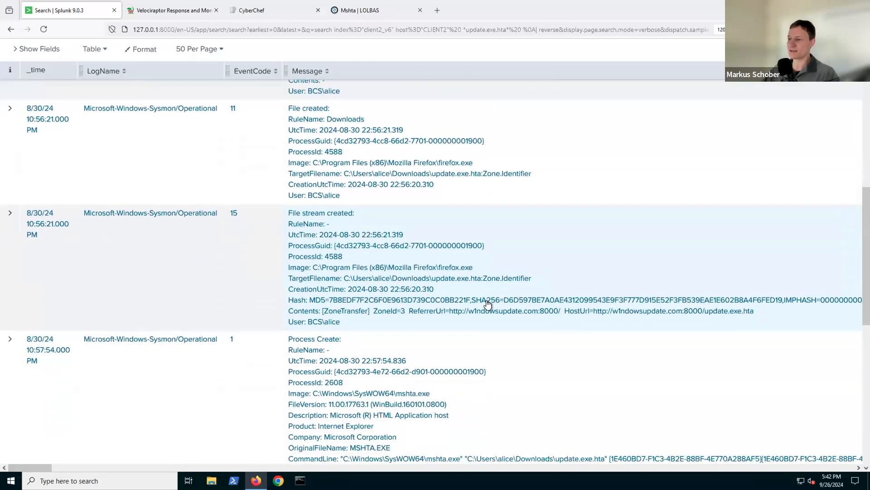
scroll(489, 304, "down", 3)
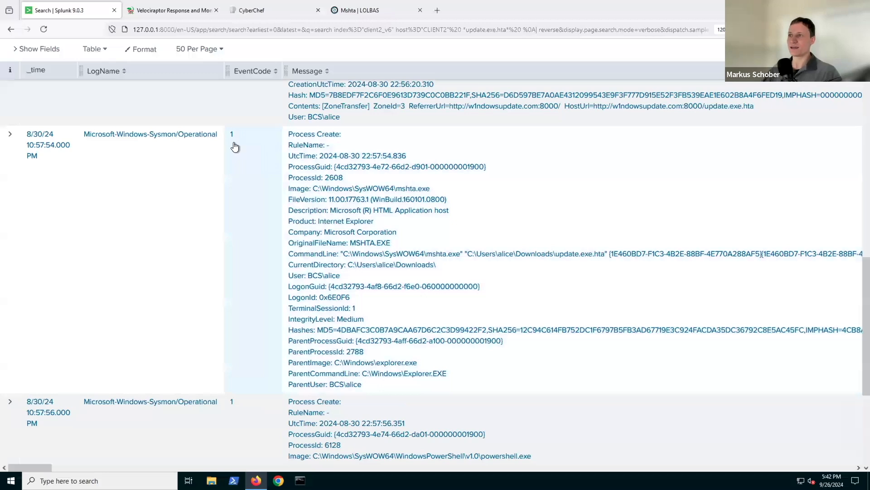
- Examine the mshta.exe Process Create event, comparing it with the preceding file stream event and reading its command line, user and parent image
scroll(238, 145, "up", 3)
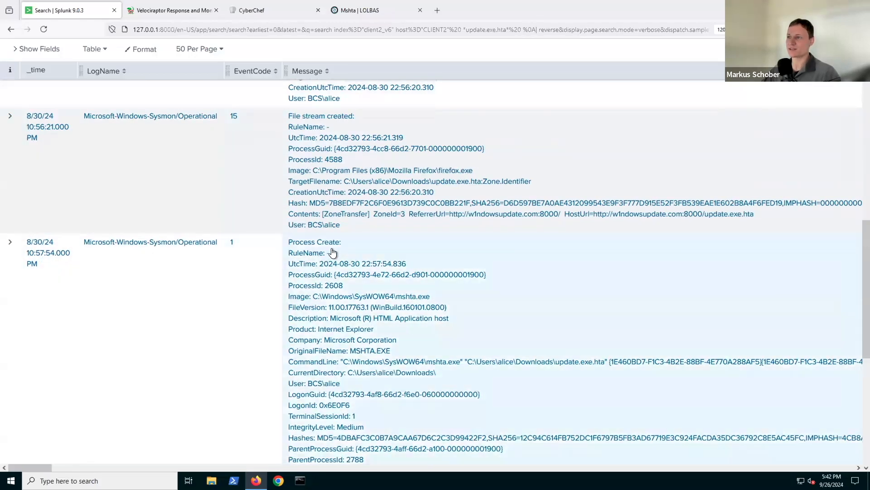
scroll(536, 322, "down", 2)
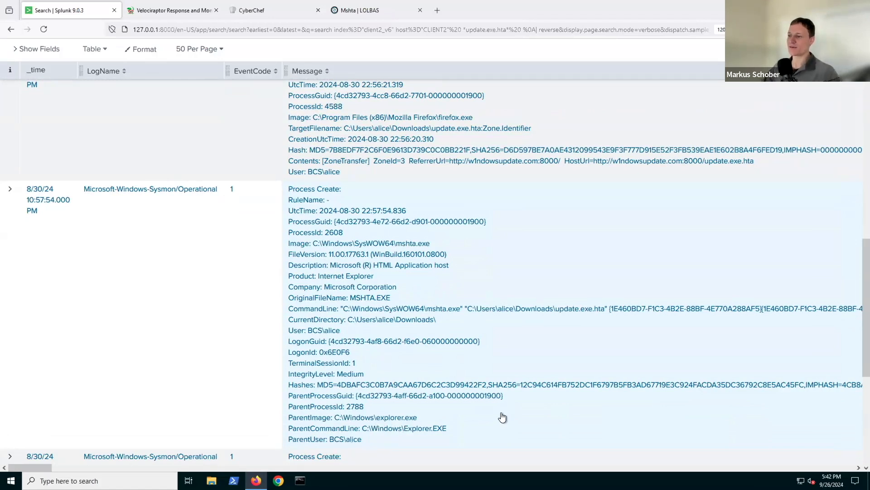
scroll(503, 417, "down", 1)
scroll(519, 414, "up", 1)
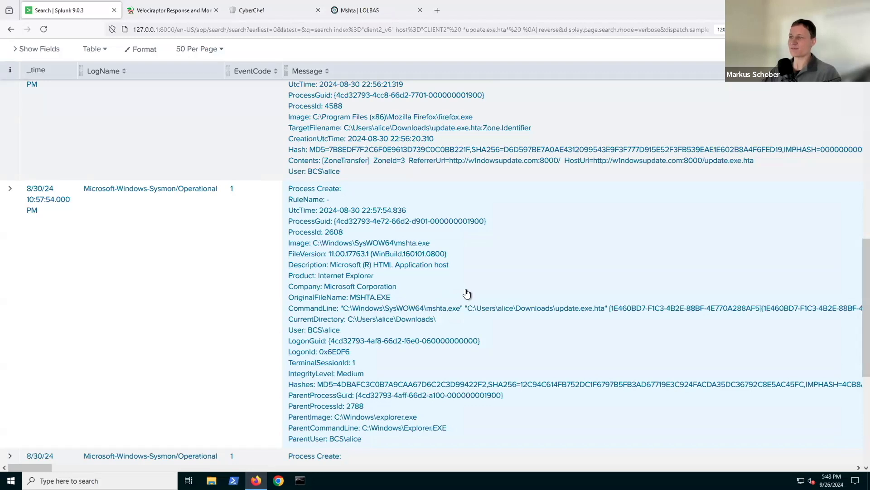
scroll(467, 293, "down", 1)
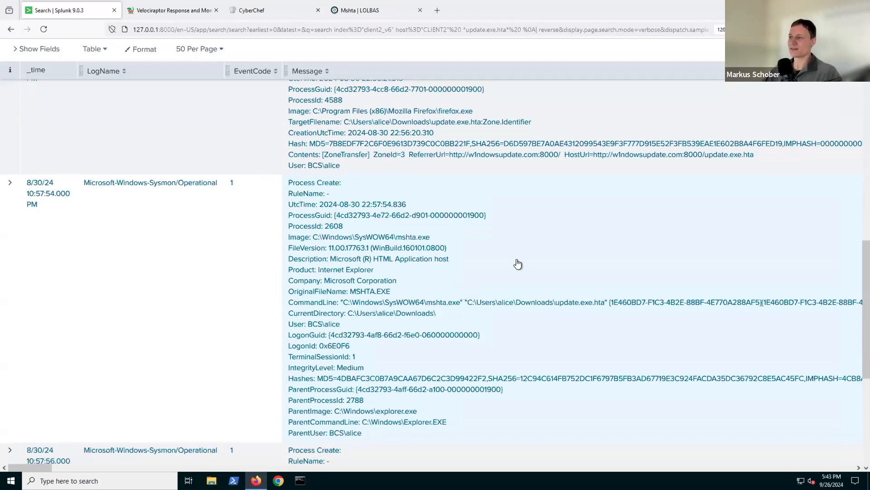
scroll(515, 264, "down", 1)
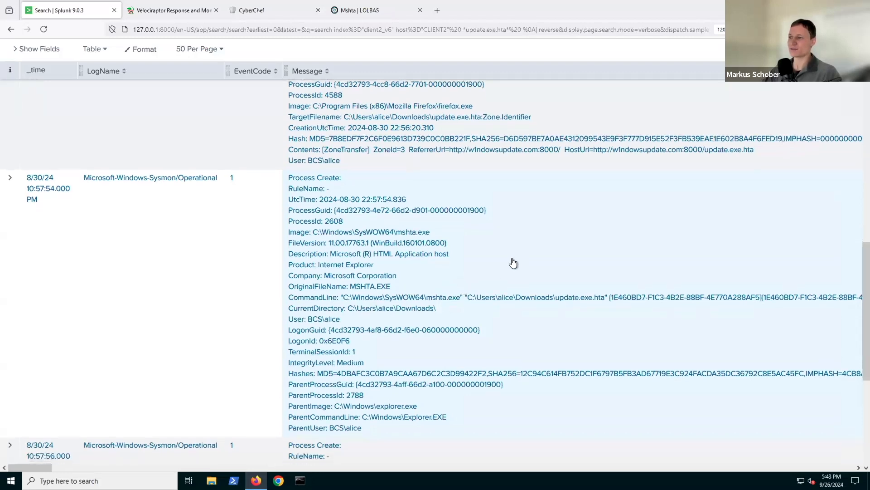
scroll(513, 263, "down", 2)
- Switch to the LOLBAS site, check the mshta search listing, and go to the Mshta.exe entry
left_click(387, 13)
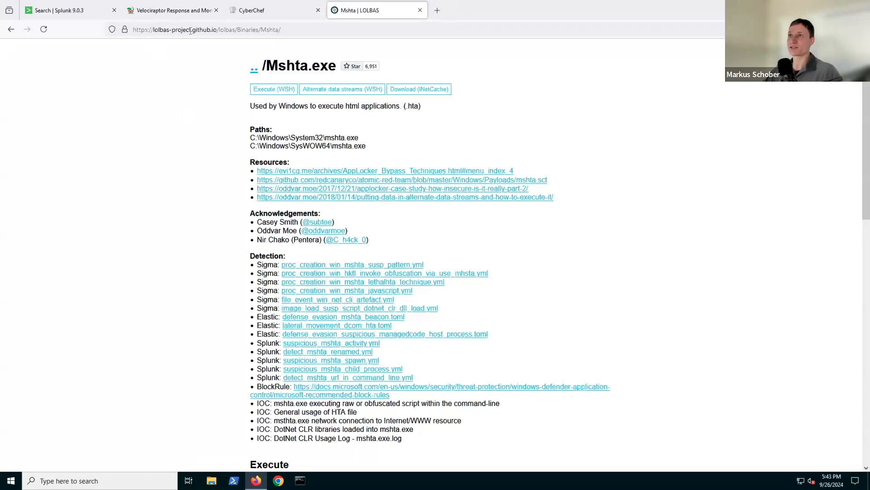
left_click(11, 29)
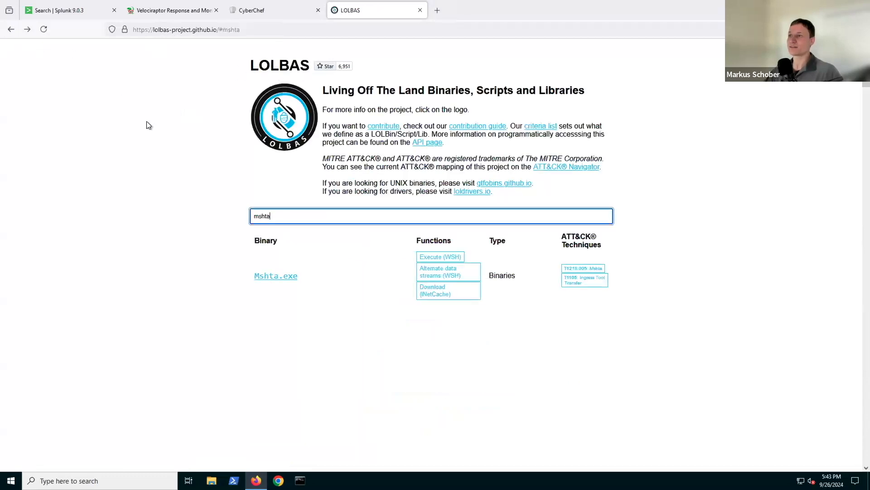
left_click(28, 30)
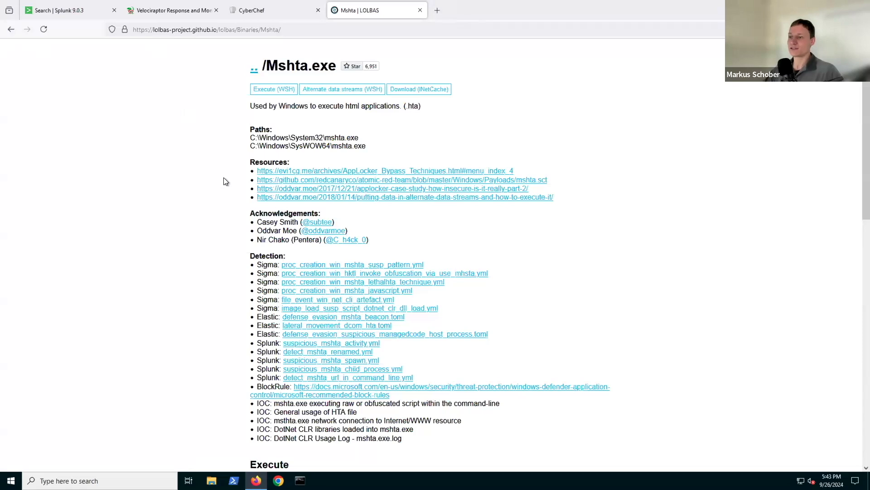
- Read the Mshta.exe entry's Execute, Alternate data streams and Download sections, highlighting the .HTA execution description and the remote payload command
scroll(224, 178, "down", 3)
scroll(223, 181, "down", 3)
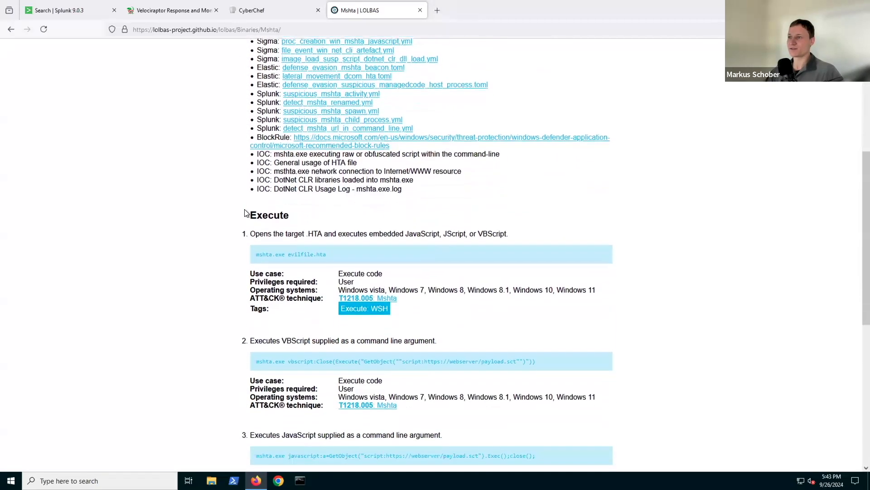
double_click(285, 216)
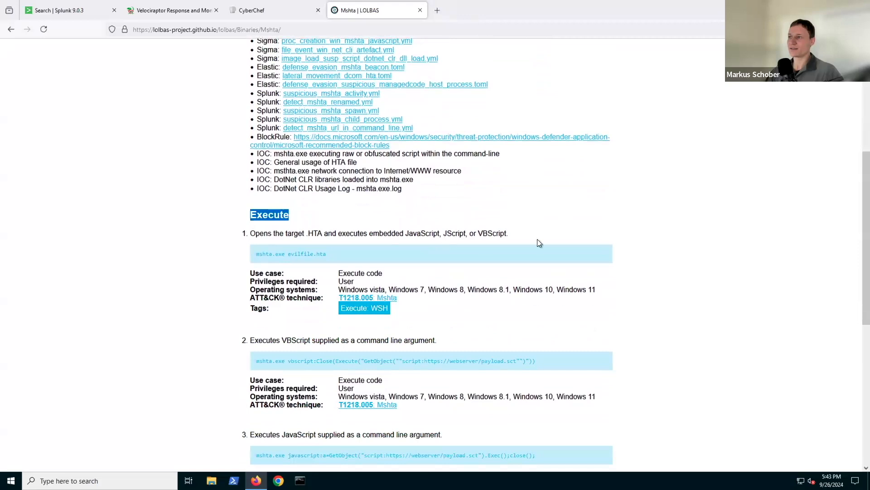
left_click_drag(533, 238, 232, 235)
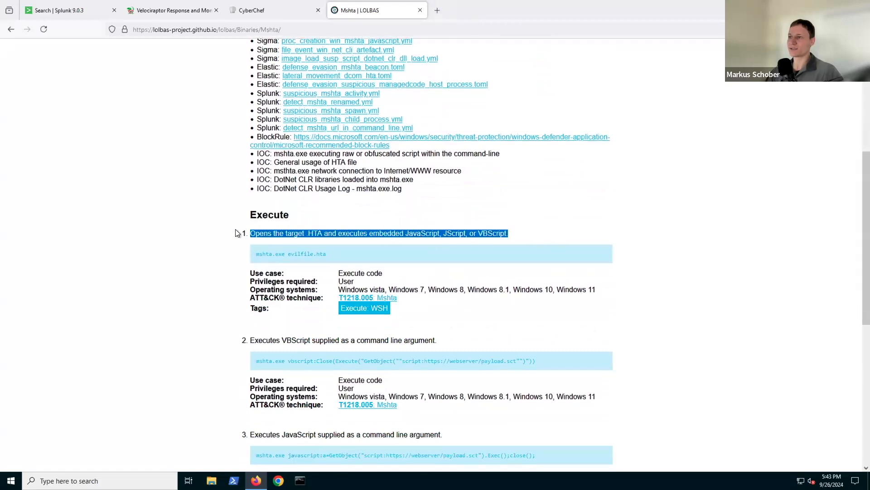
scroll(235, 232, "down", 2)
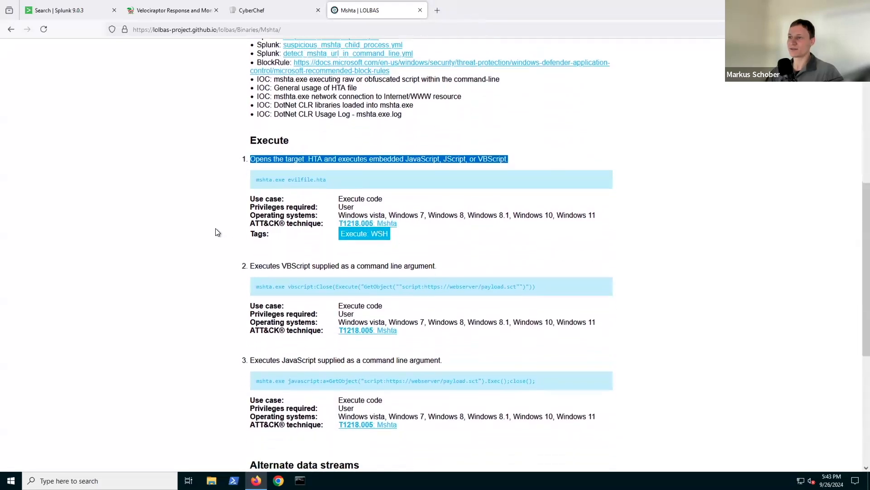
scroll(216, 230, "down", 1)
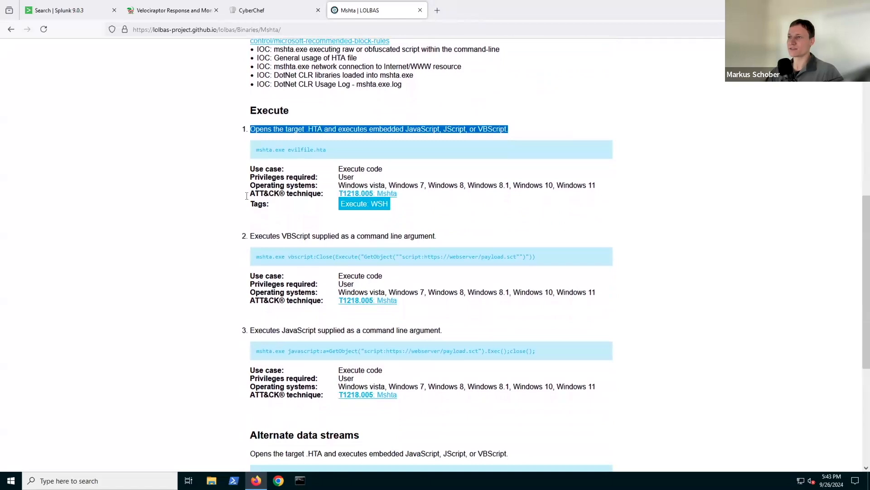
scroll(220, 200, "down", 3)
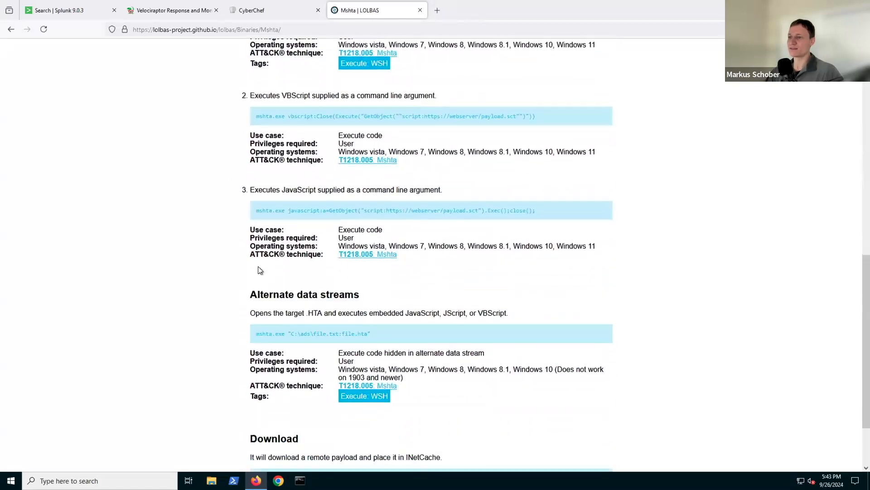
scroll(259, 271, "down", 2)
left_click_drag(257, 412, 409, 415)
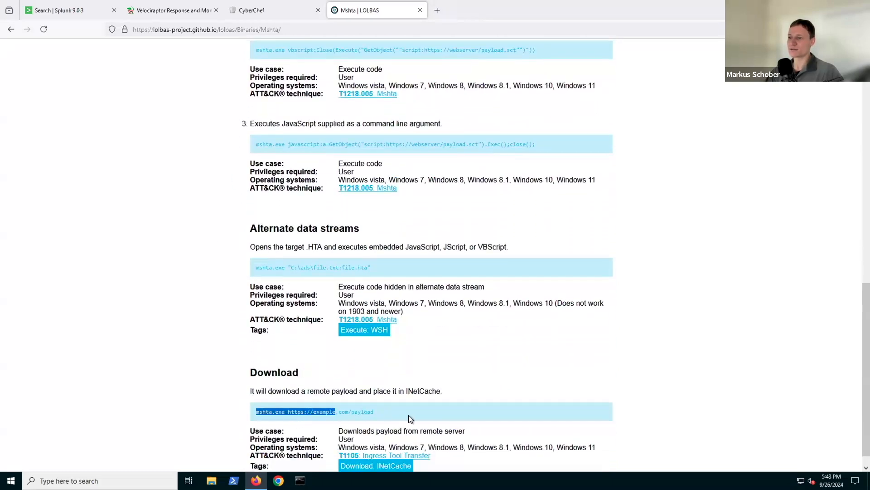
scroll(197, 319, "down", 1)
scroll(198, 320, "up", 15)
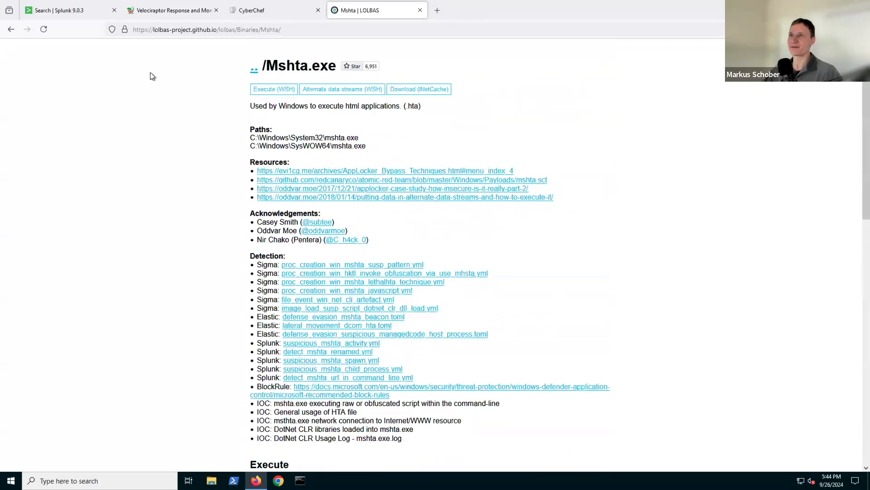
- Return to the Splunk search results and examine the PowerShell Process Create event, including its encoded command line and parent process
left_click(73, 11)
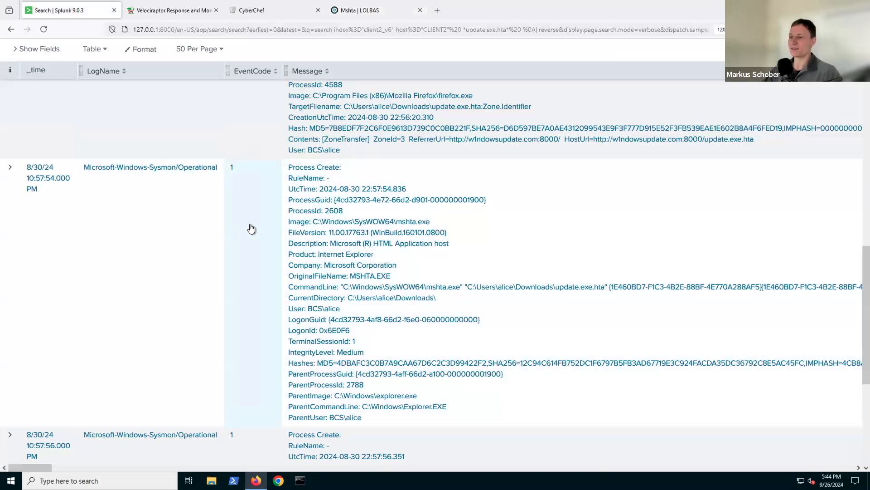
scroll(251, 228, "down", 1)
scroll(250, 228, "down", 1)
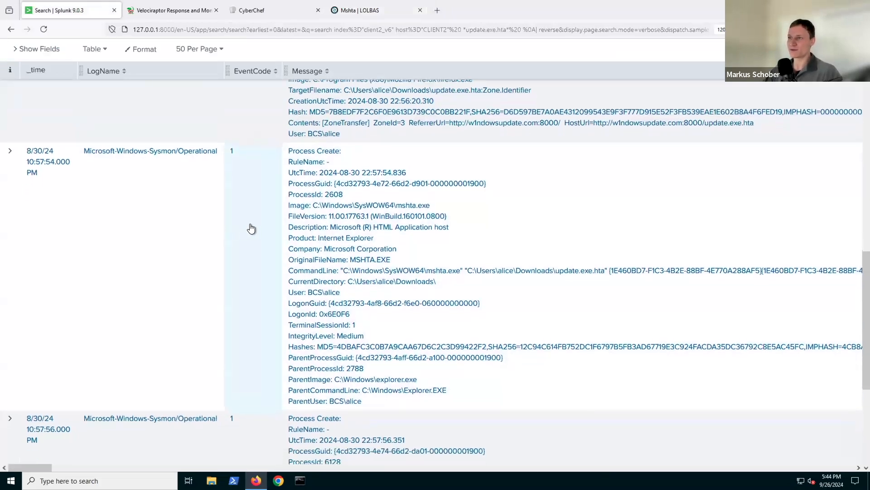
scroll(252, 228, "down", 3)
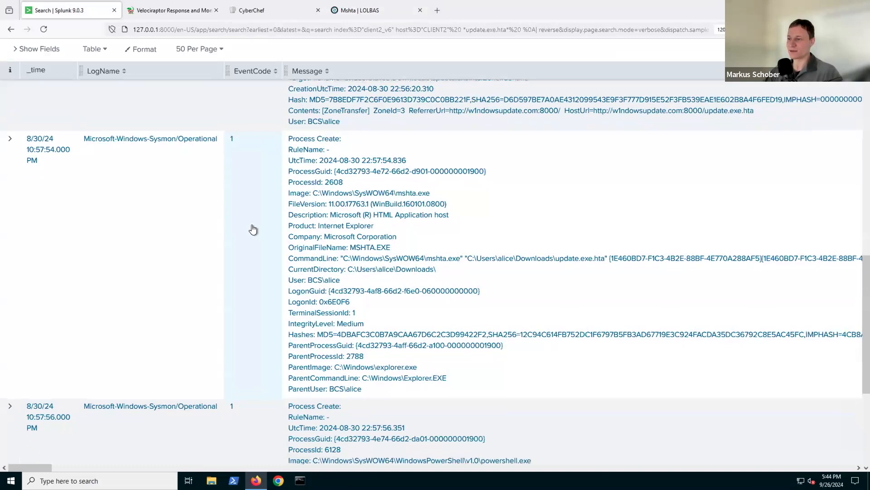
scroll(253, 228, "down", 3)
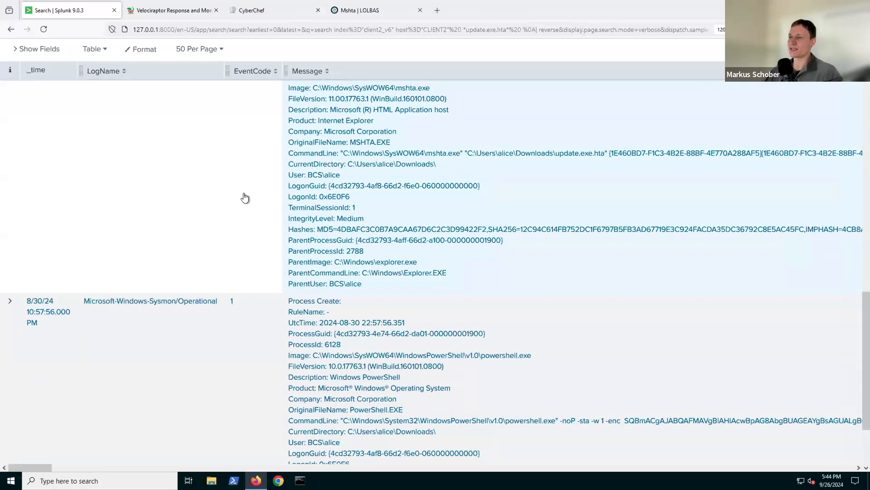
scroll(245, 200, "down", 3)
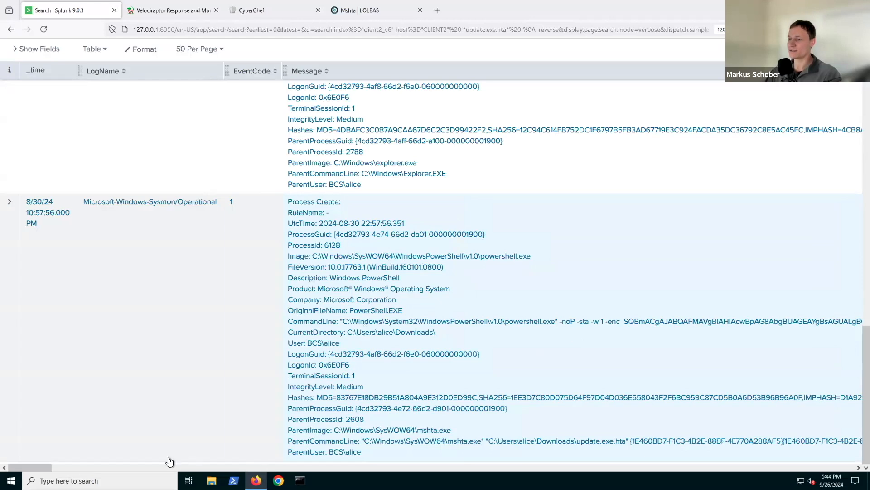
- Expand the PowerShell Process Create event, show all its raw lines, and select the Base64 string after -enc for copying
left_click_drag(48, 469, 66, 469)
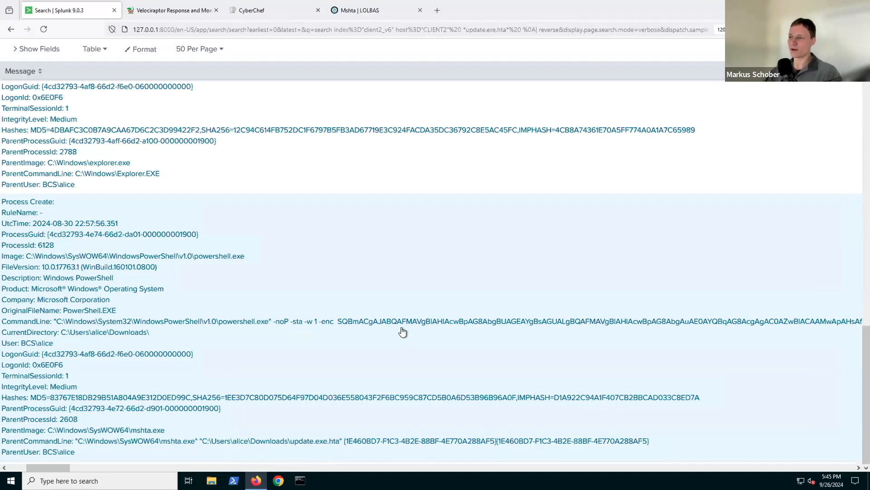
left_click_drag(32, 469, 14, 469)
left_click(11, 206)
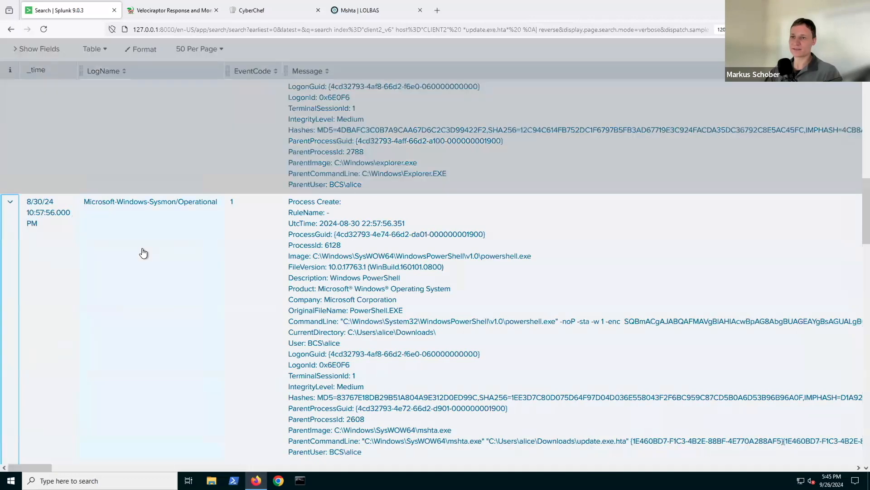
scroll(145, 249, "down", 5)
scroll(75, 194, "down", 3)
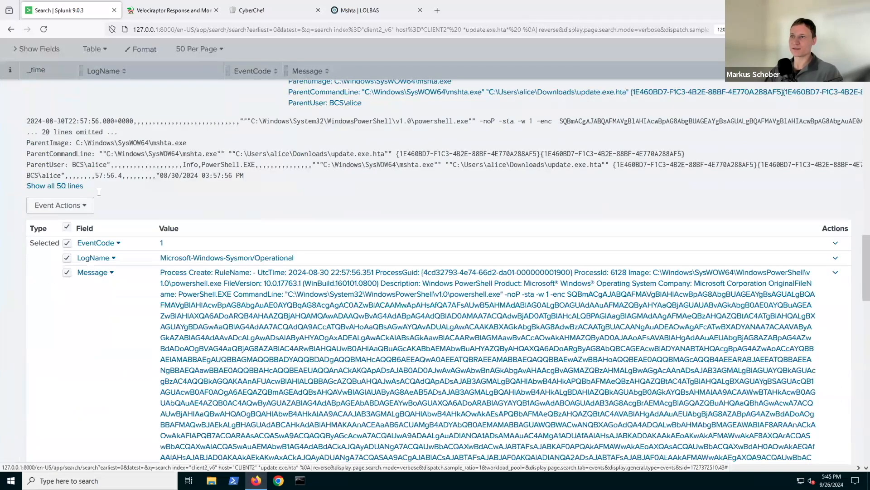
left_click(61, 185)
double_click(432, 240)
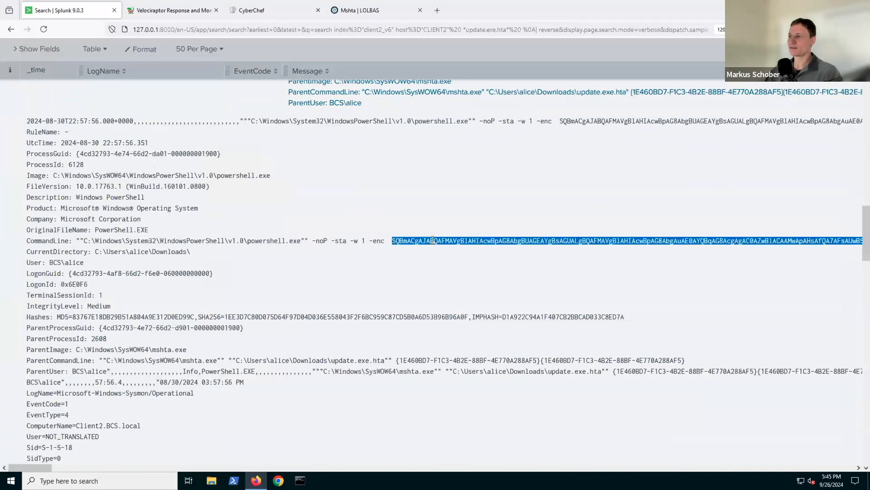
- Switch to CyberChef, paste the encoded string as input, and decode it with From Base64 and Remove null bytes
left_click(231, 11)
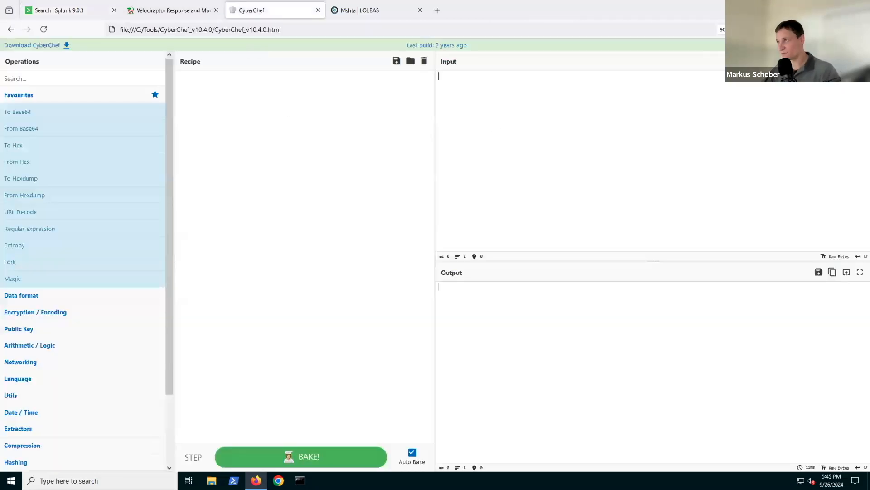
key("ctrl+v")
left_click_drag(90, 118, 278, 148)
left_click(89, 79)
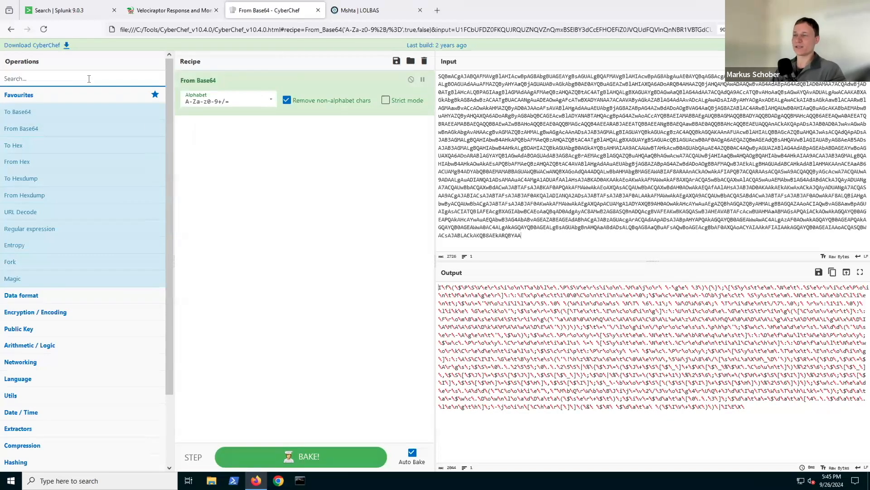
type("remove")
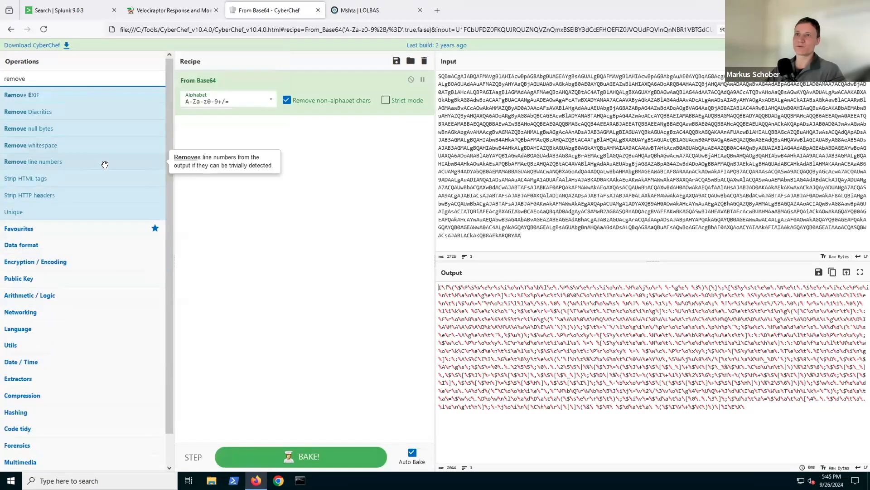
left_click_drag(113, 136, 276, 178)
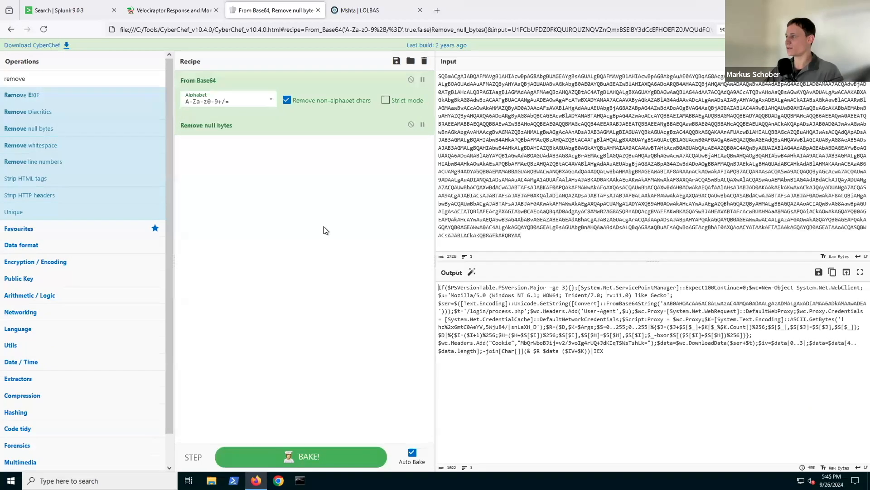
- Add Generic Code Beautify to the end of the recipe and enlarge the page text and the output area
double_click(84, 81)
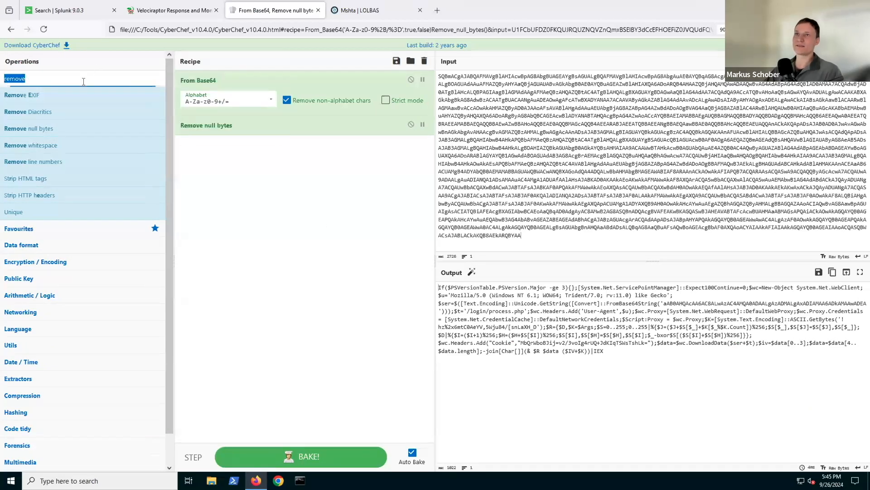
type("[re")
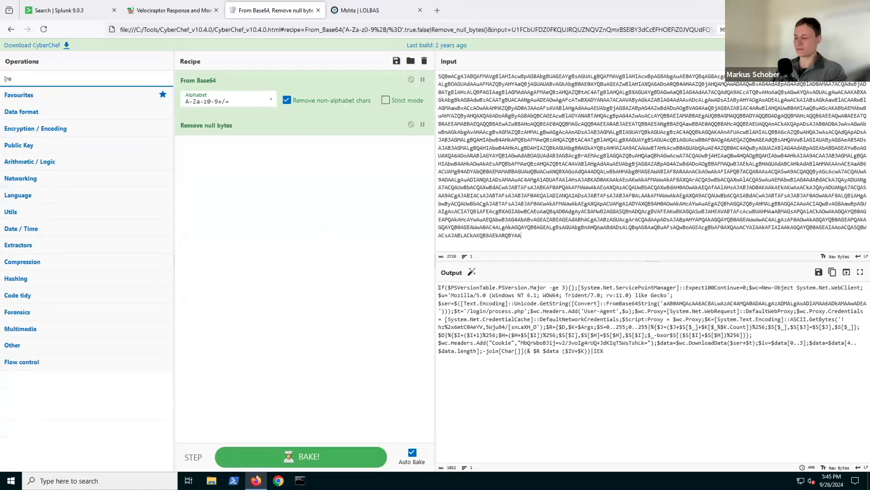
key("BackSpace")
key("BackSpace")
type("pretty")
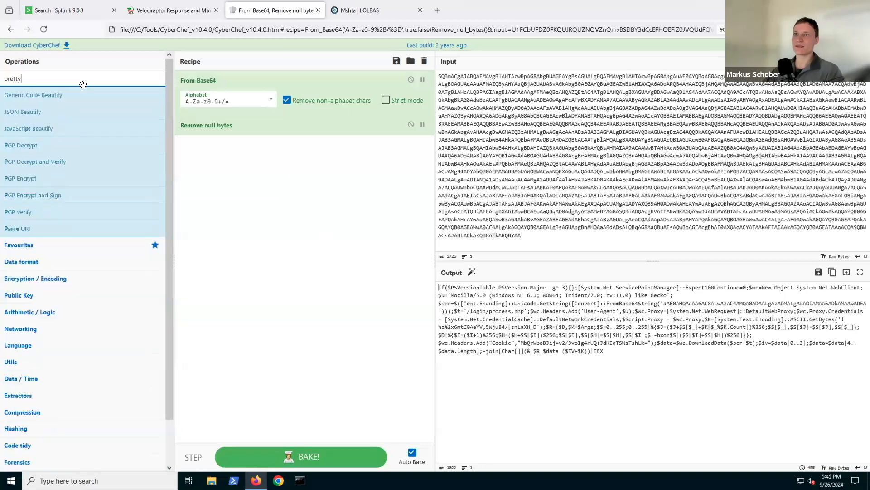
left_click_drag(34, 94, 266, 195)
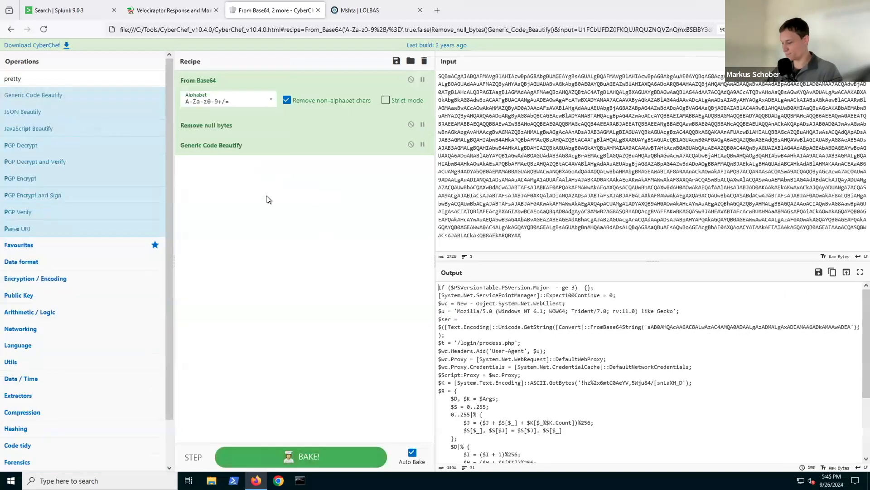
key("ctrl+plus")
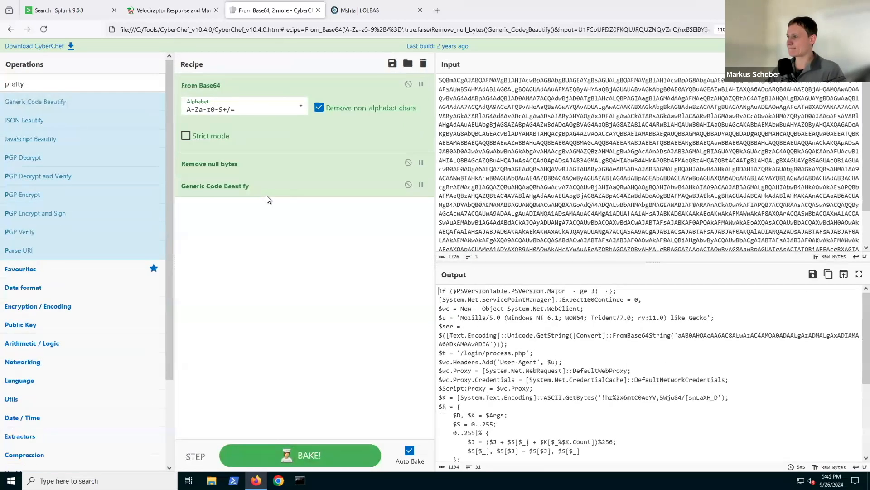
key("ctrl+plus")
left_click_drag(566, 262, 569, 132)
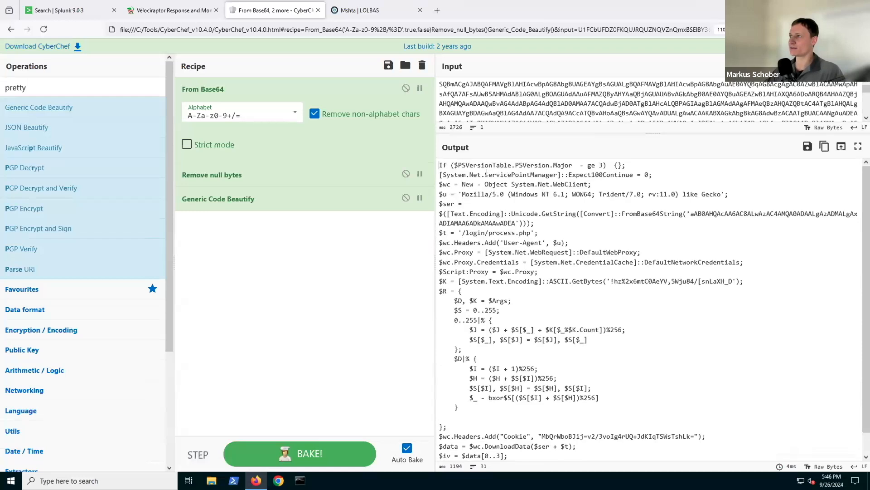
- Read the decoded script, highlighting the version check, WebClient object, user agent, $ser string, $t path, User-Agent header, and the $K and $R code
left_click_drag(635, 165, 430, 164)
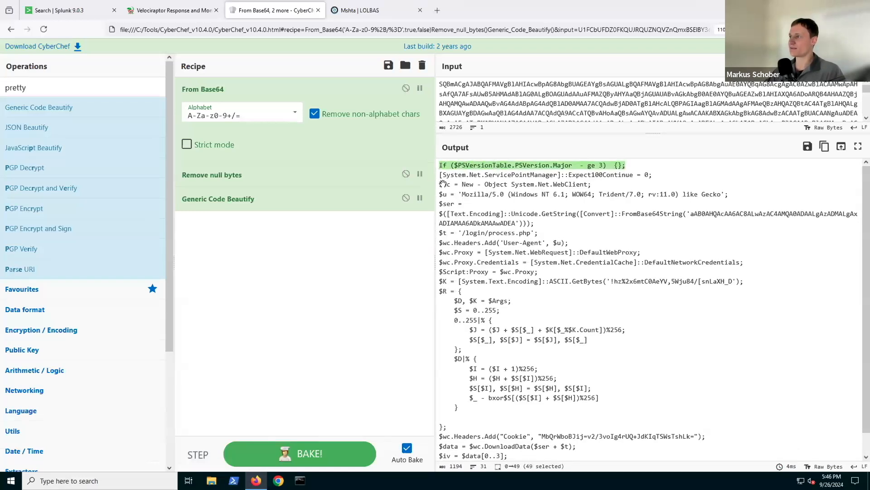
left_click_drag(446, 185, 596, 184)
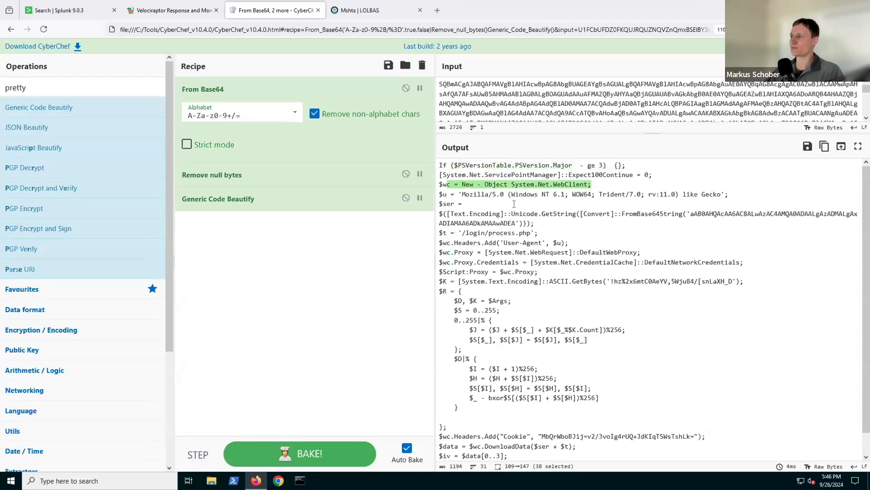
left_click_drag(455, 195, 748, 195)
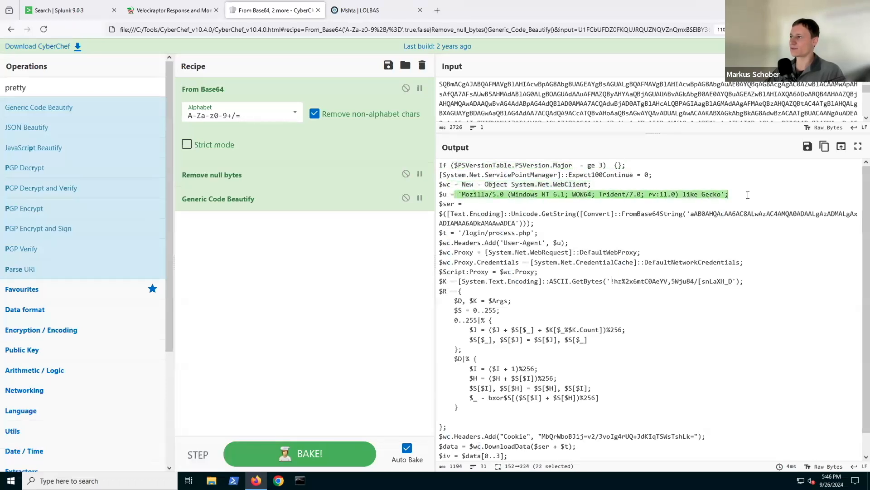
left_click_drag(467, 215, 575, 222)
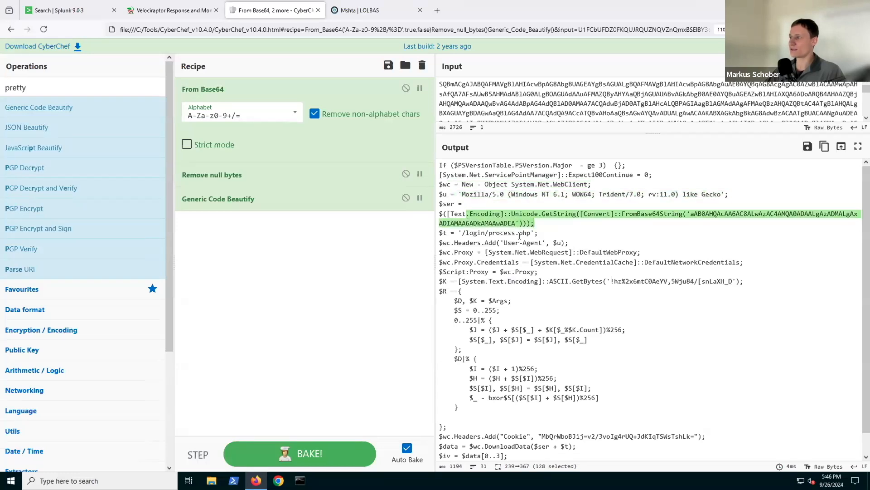
left_click_drag(458, 233, 549, 233)
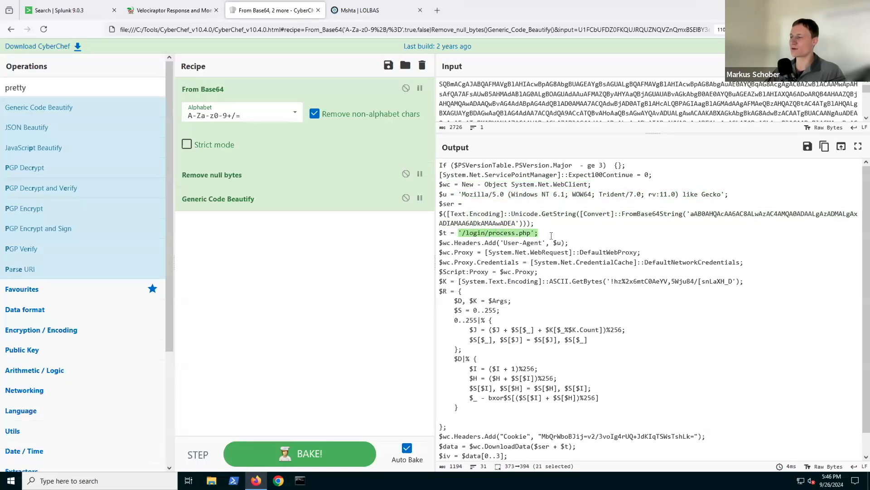
left_click_drag(466, 243, 571, 243)
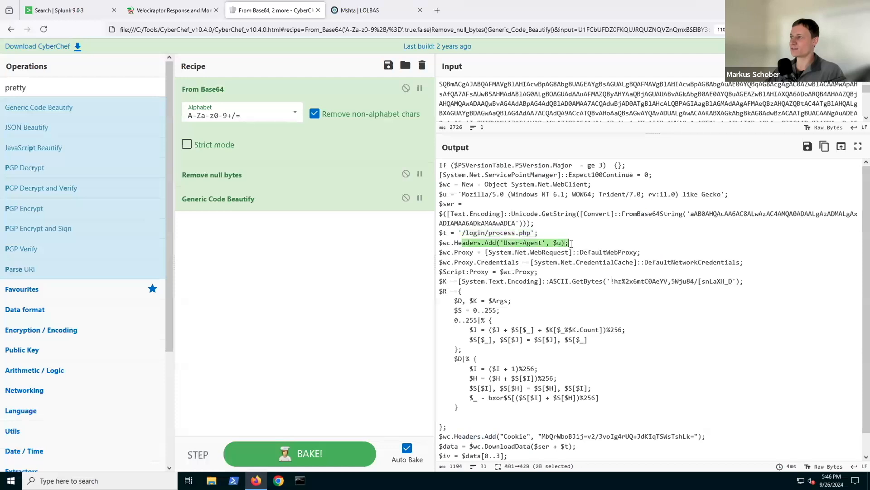
left_click_drag(458, 281, 578, 449)
left_click(579, 447)
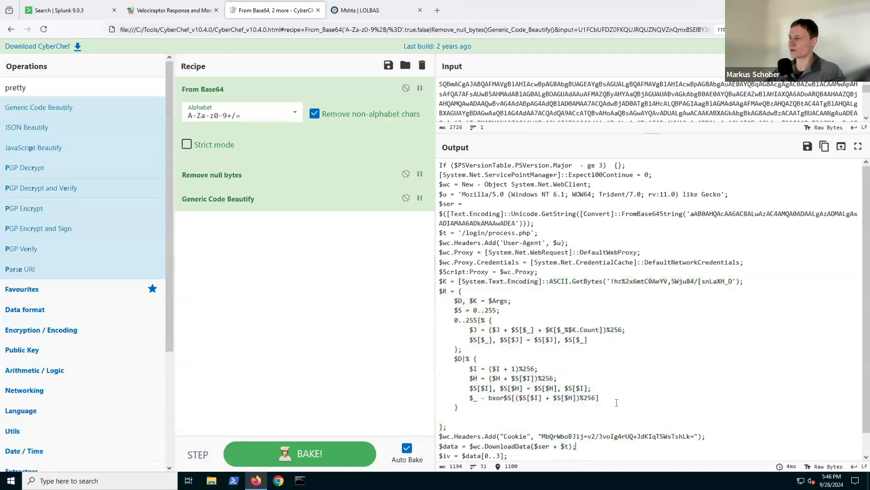
left_click_drag(477, 281, 612, 425)
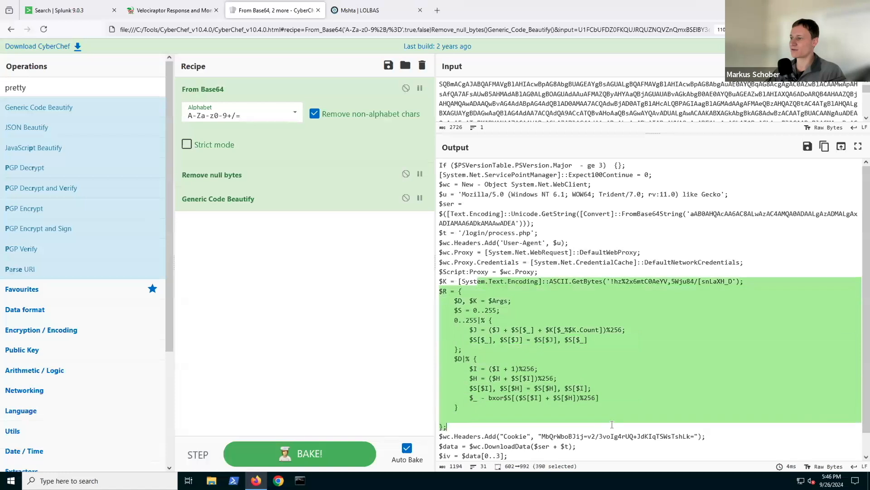
scroll(570, 296, "down", 1)
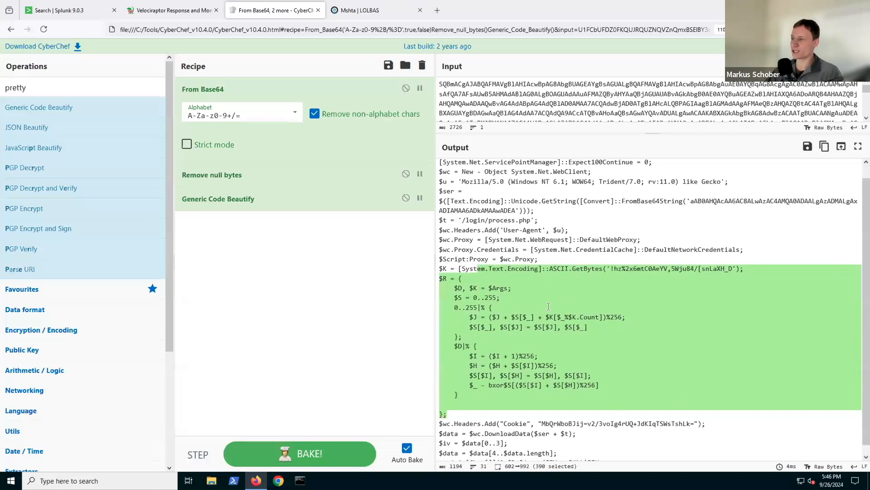
scroll(586, 309, "down", 1)
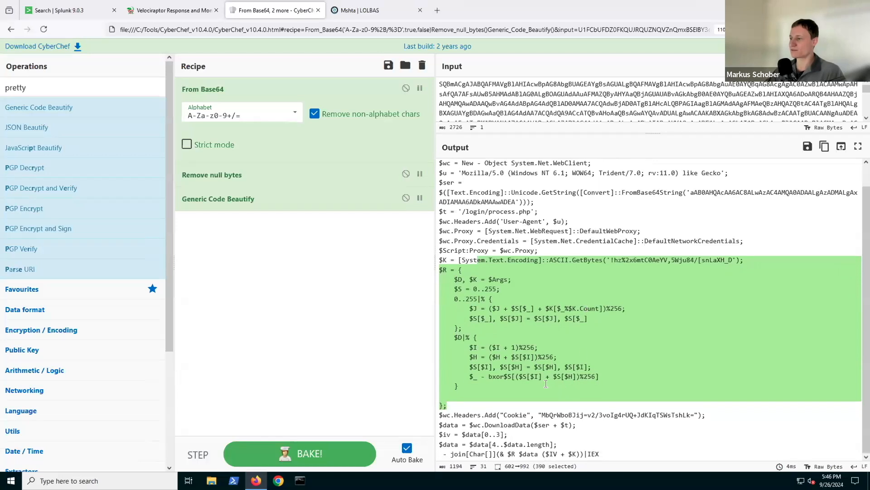
scroll(592, 353, "up", 2)
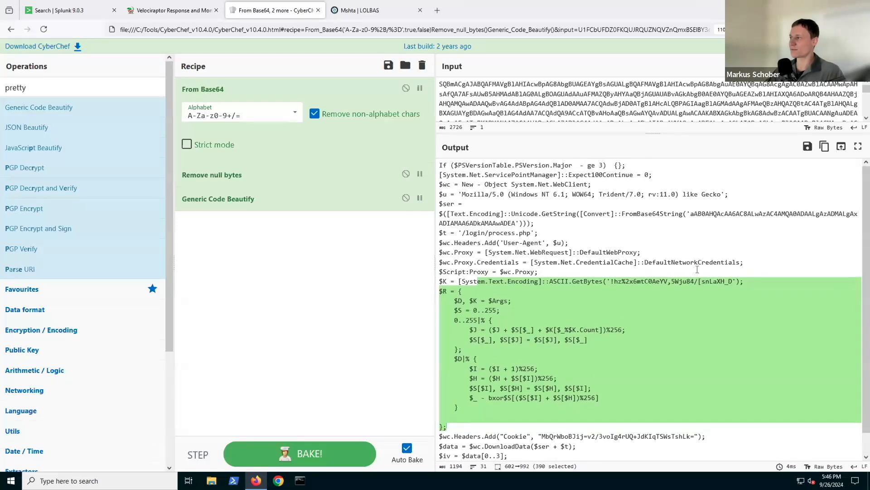
- Replace the input with the Base64 string from the script's $ser assignment and highlight the decoded URL
left_click_drag(691, 214, 516, 222)
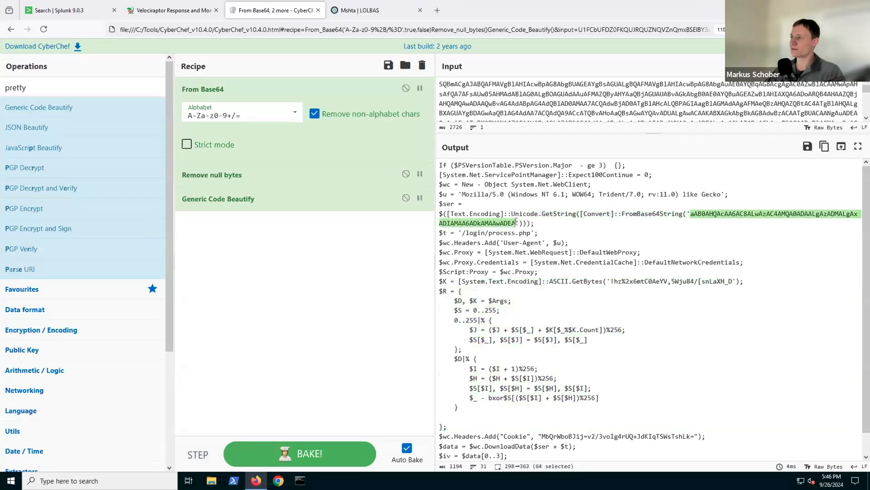
left_click(529, 93)
key("ctrl+a")
type("aAB0AHQAcAA6AC8ALwAzAC4AMQA0ADAALgAzADMALgAxADIAMAA6ADkAMAAwADEA")
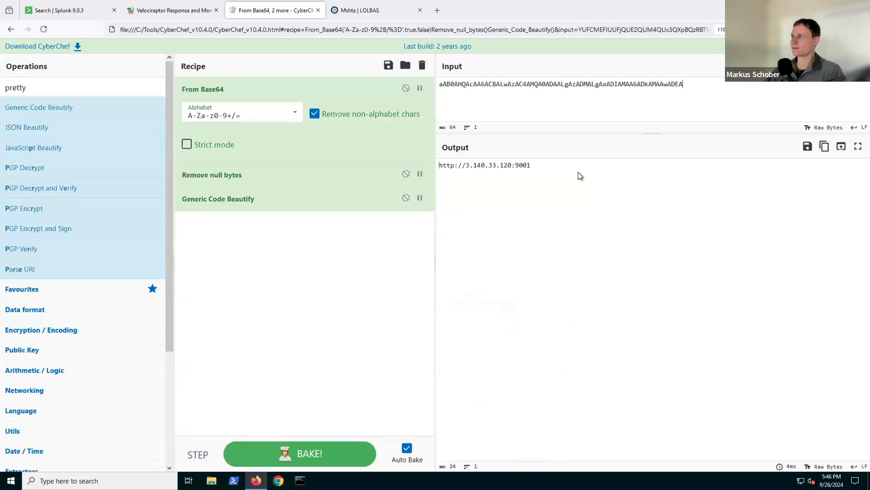
left_click_drag(528, 165, 439, 165)
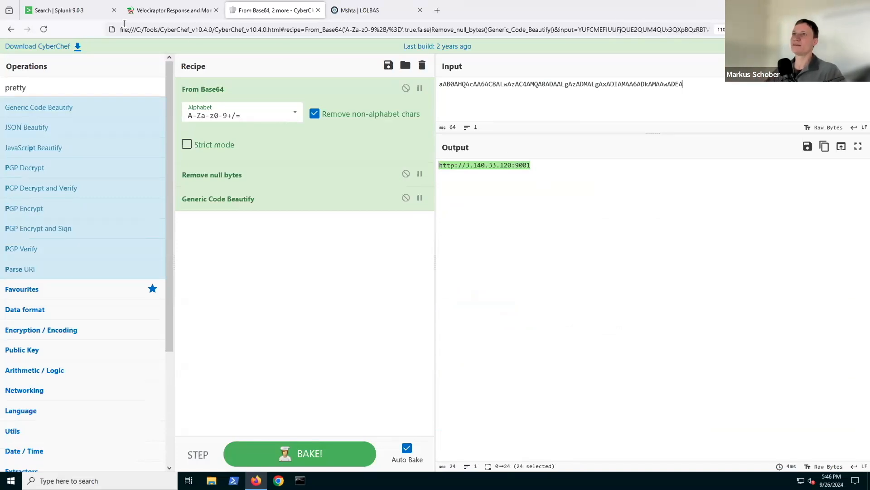
- Return to the Splunk search results and examine the PowerShell Process Create event, highlighting its command-line arguments and ProcessId
left_click(81, 10)
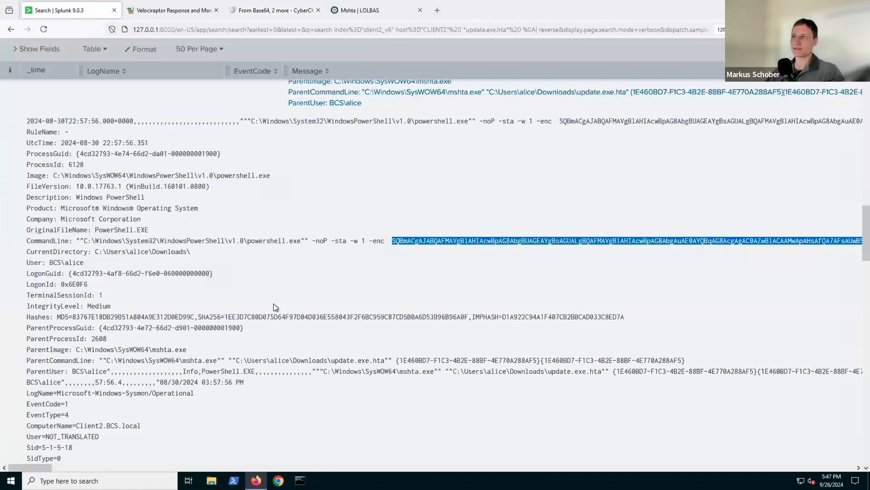
scroll(276, 304, "up", 3)
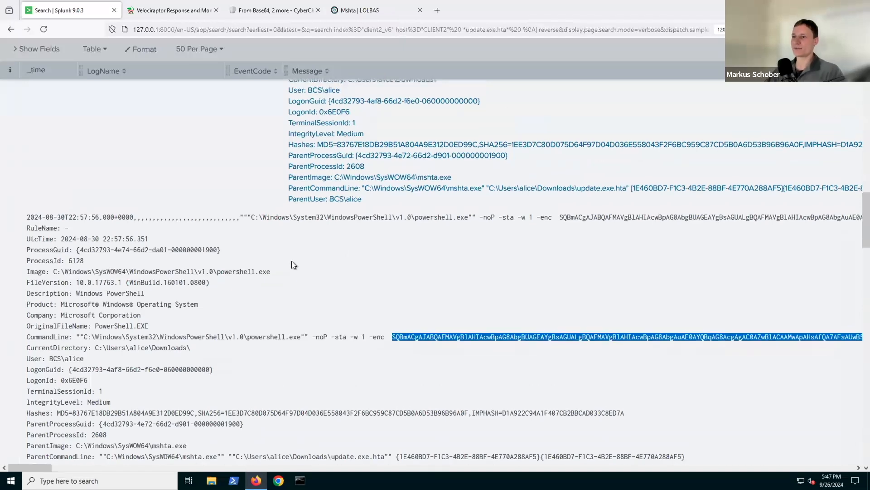
scroll(292, 262, "up", 5)
scroll(215, 255, "down", 1)
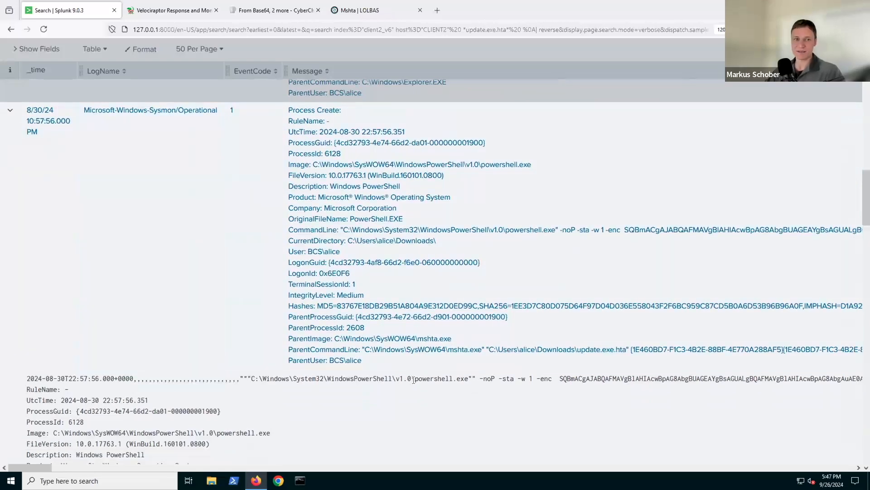
left_click_drag(410, 378, 584, 378)
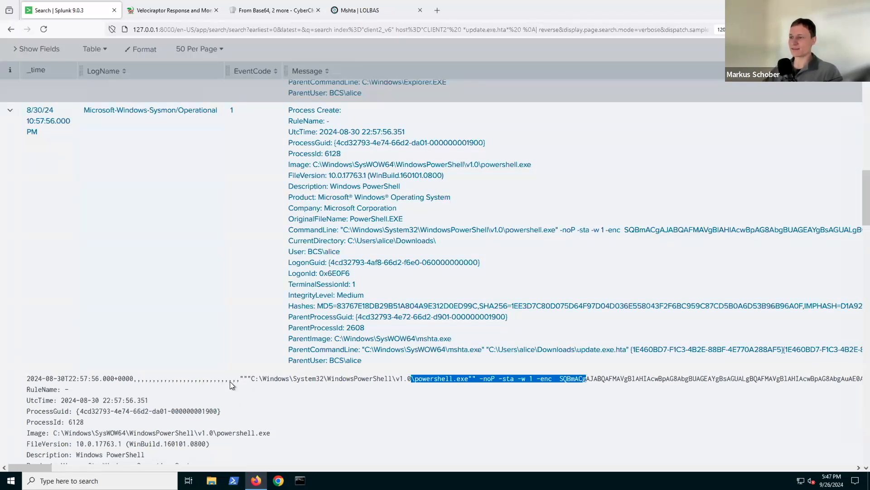
scroll(439, 399, "down", 1)
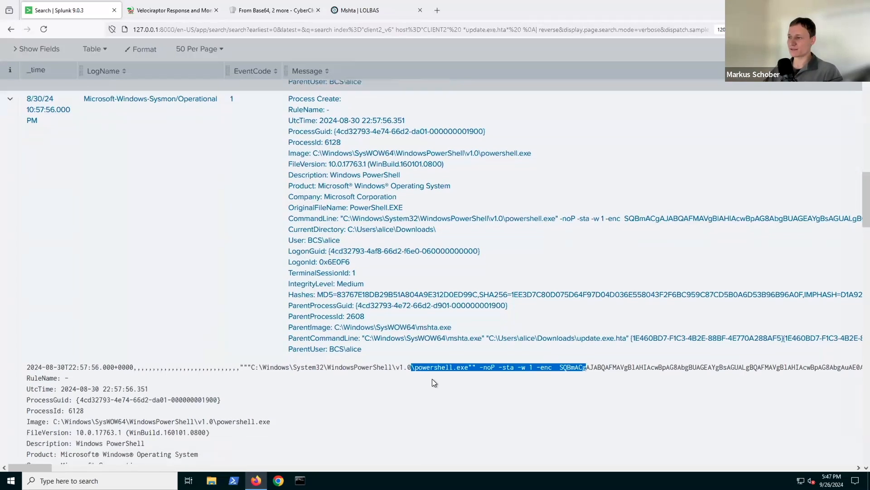
scroll(431, 372, "down", 1)
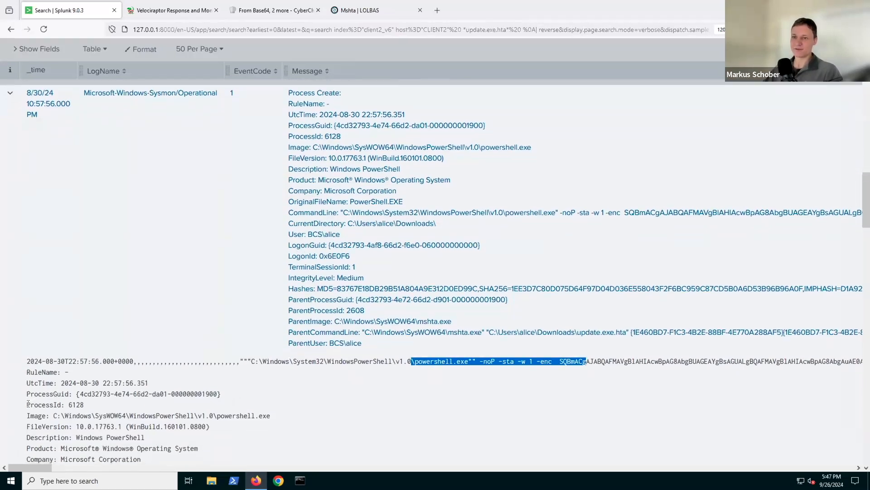
left_click_drag(26, 404, 84, 406)
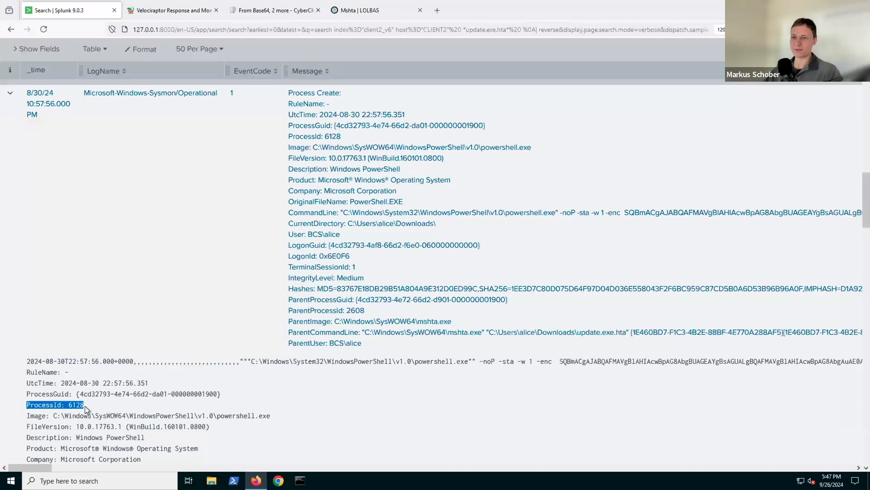
- Highlight the ProcessGuid line in the raw text of the PowerShell Process Create event
scroll(113, 404, "down", 2)
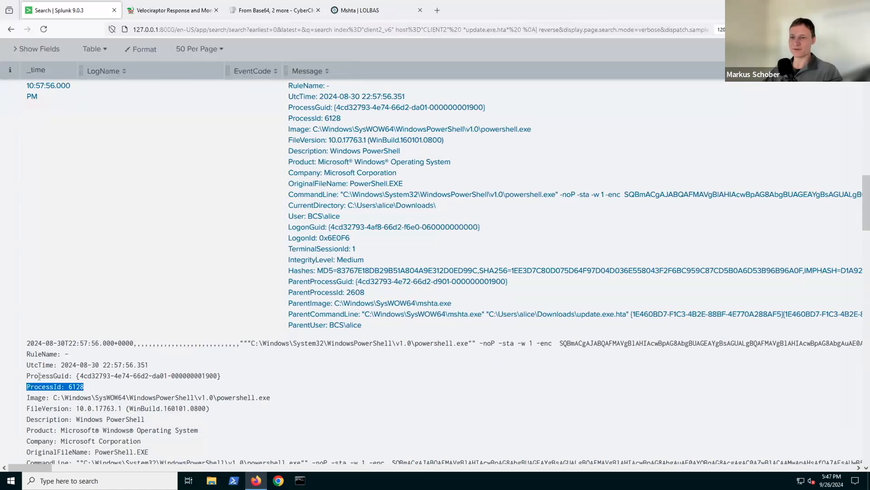
left_click_drag(26, 377, 222, 376)
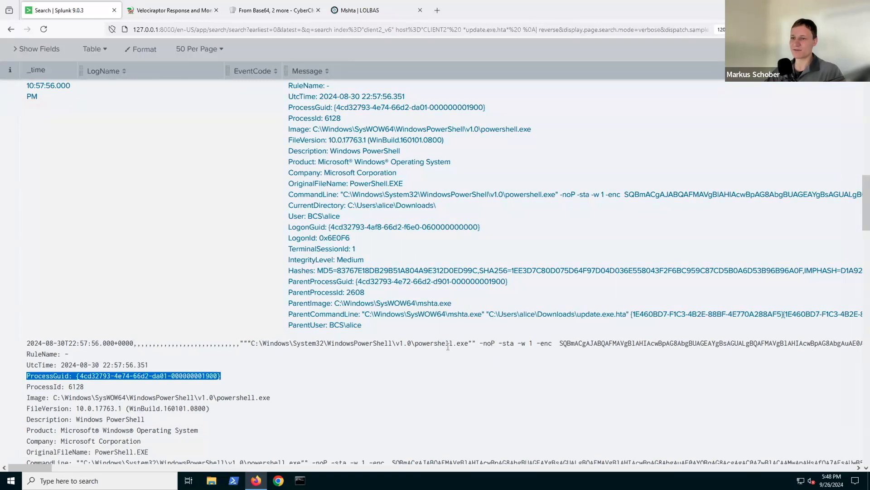
scroll(448, 345, "down", 3)
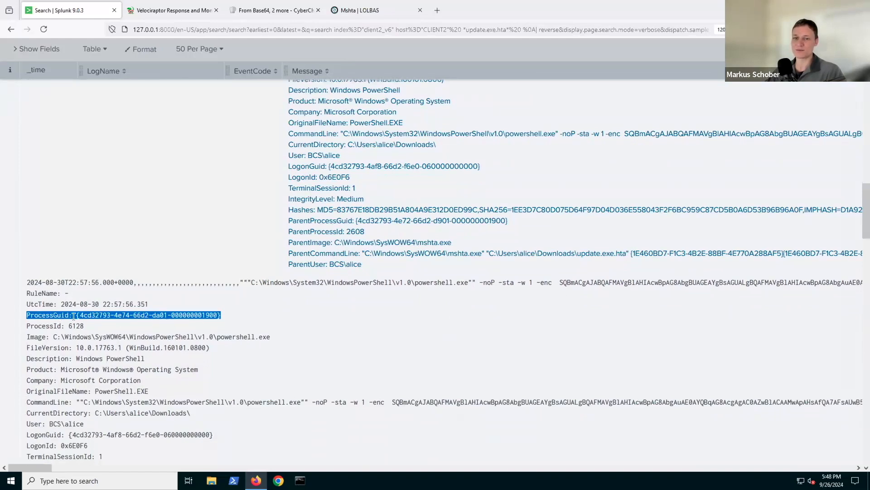
scroll(186, 333, "up", 1)
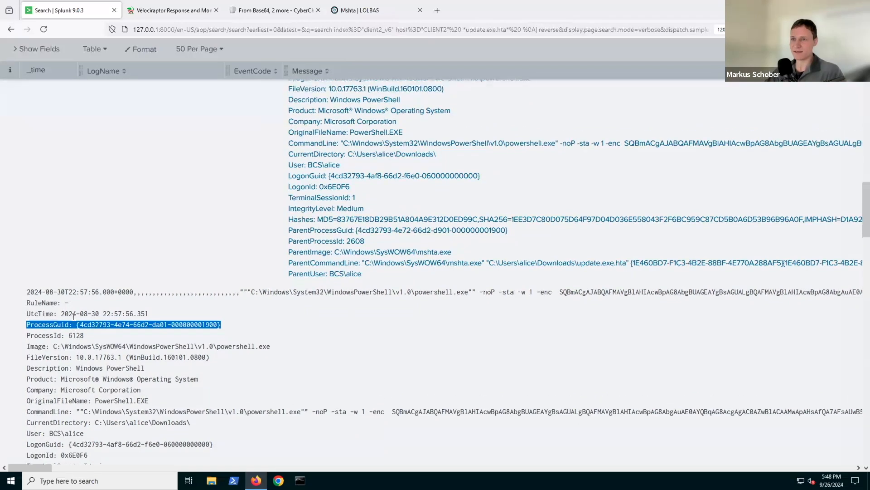
scroll(187, 333, "up", 1)
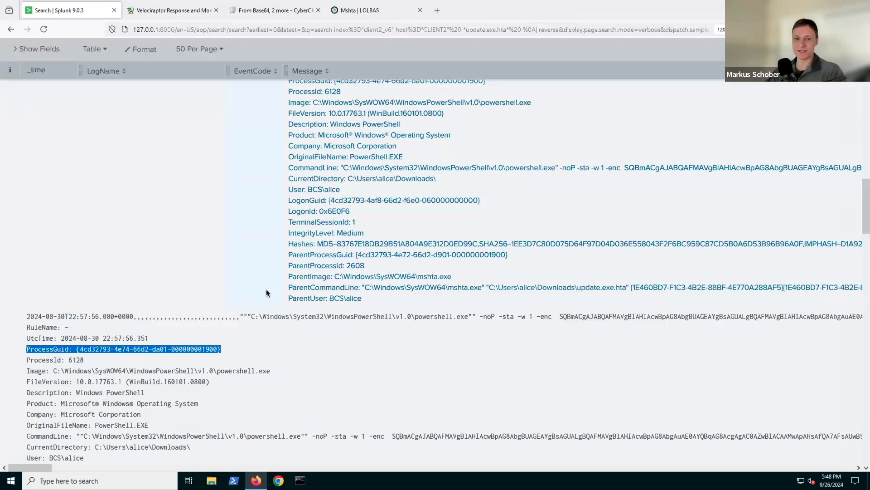
scroll(266, 292, "up", 15)
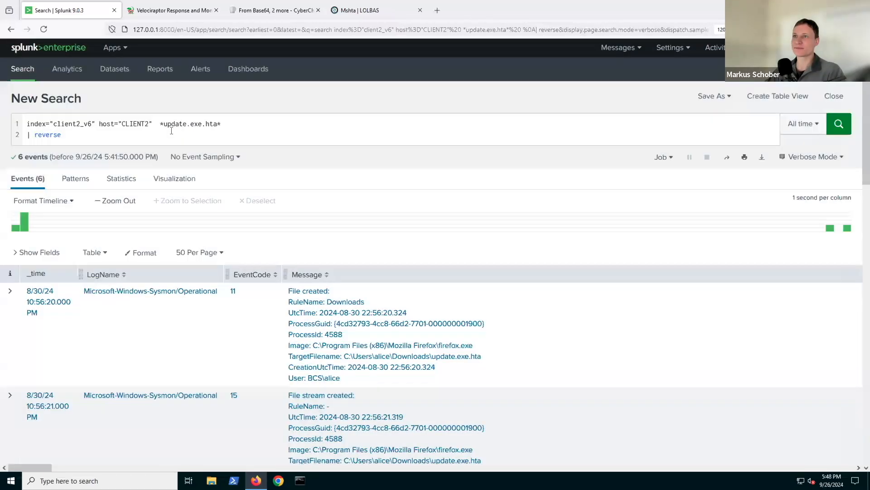
left_click(188, 131)
left_click_drag(188, 132, 100, 123)
key("ctrl+v")
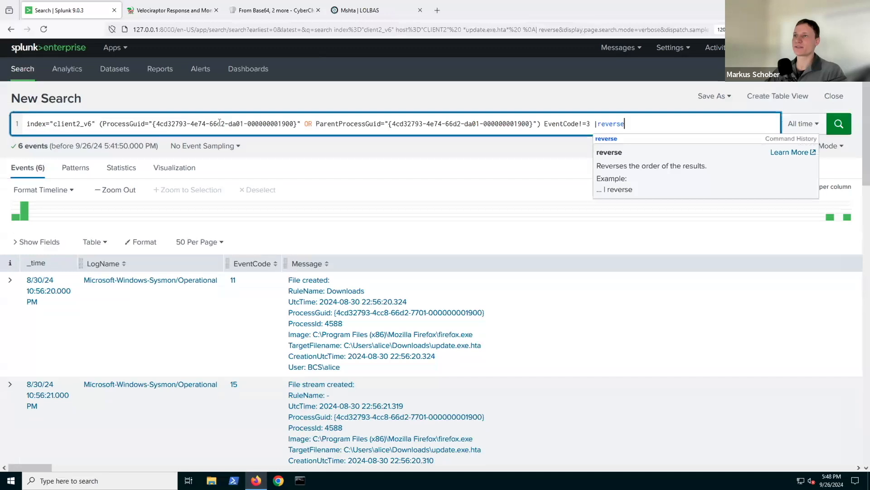
double_click(219, 123)
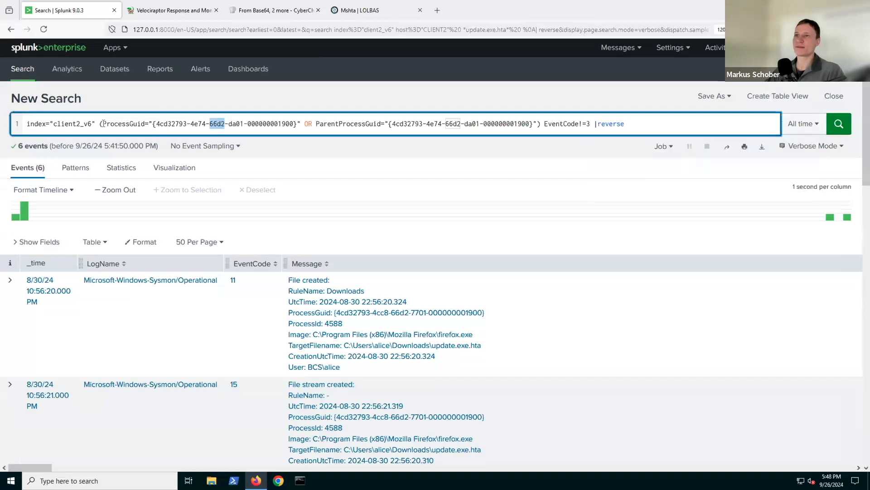
left_click_drag(103, 124, 301, 123)
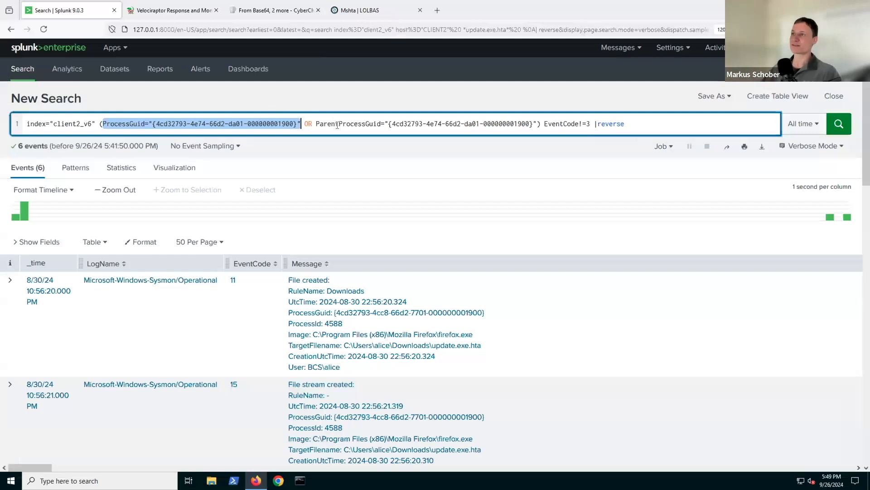
left_click_drag(317, 124, 535, 124)
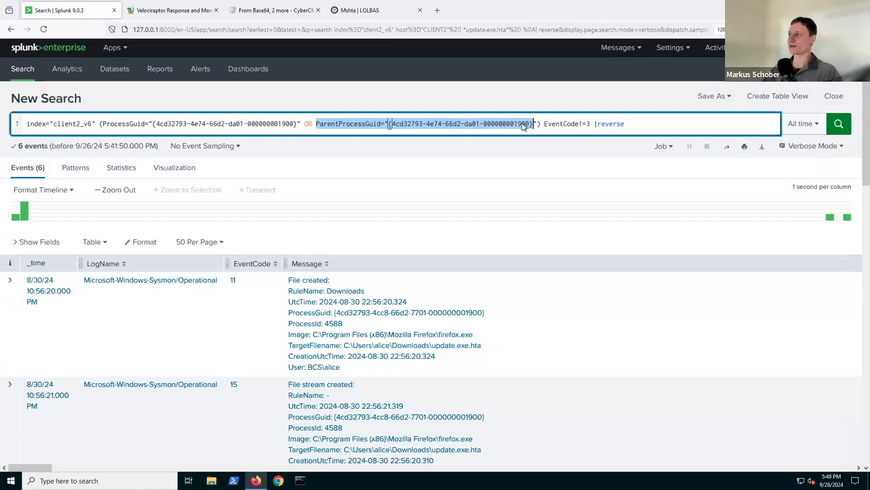
- Remove the EventCode!=3 condition from the query and run the search
left_click_drag(545, 123, 590, 123)
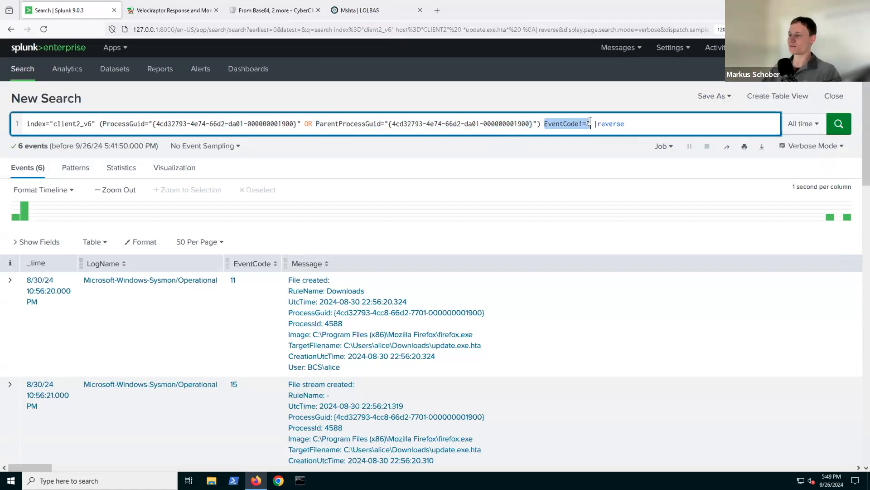
key("BackSpace")
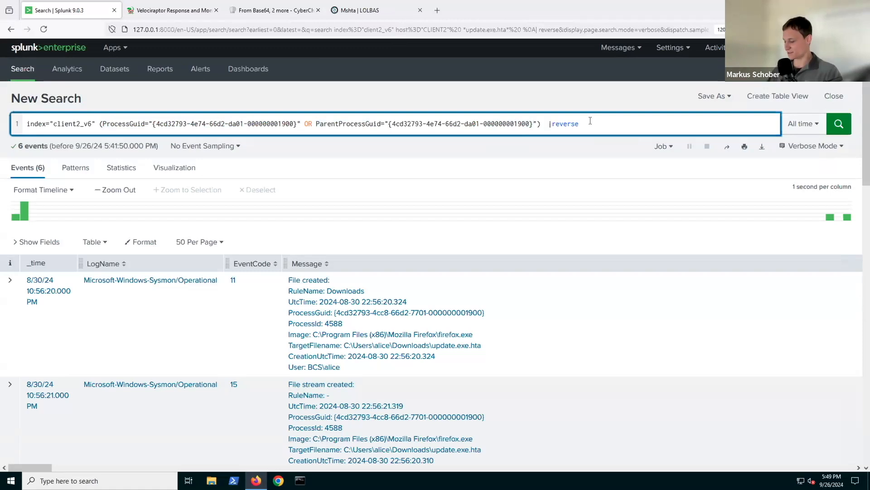
key("Return")
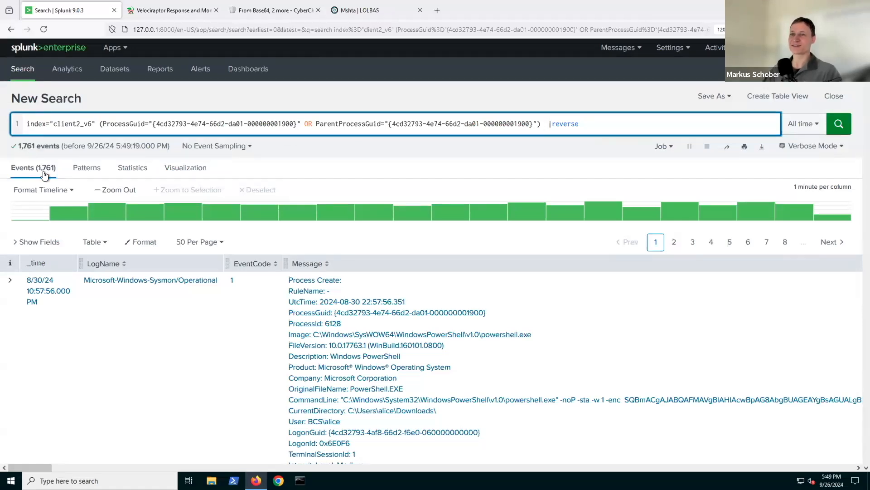
- Examine the earliest events of the PowerShell process, covering its Process Create, File created and first network connection entries
mouse_move(34, 210)
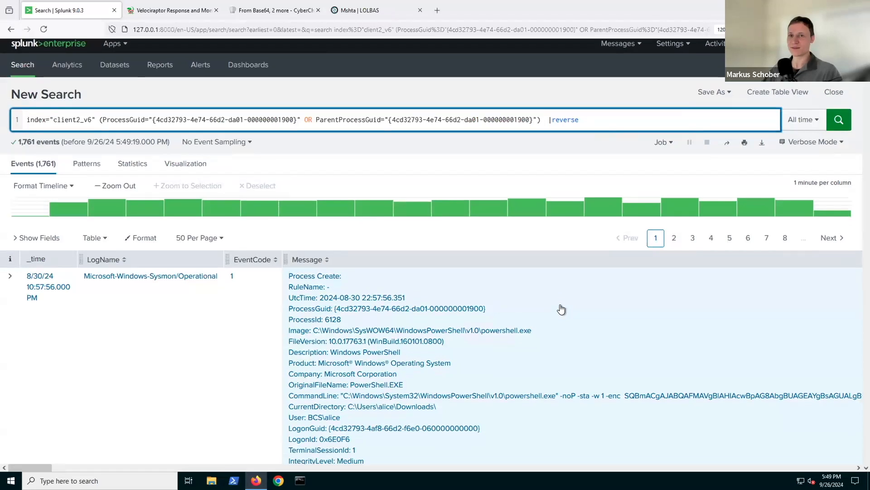
scroll(561, 308, "down", 2)
scroll(553, 308, "down", 3)
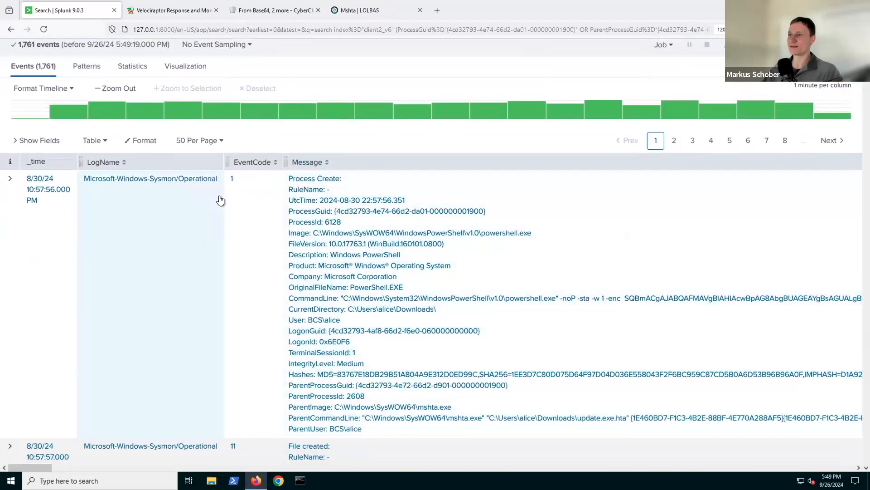
scroll(220, 200, "down", 9)
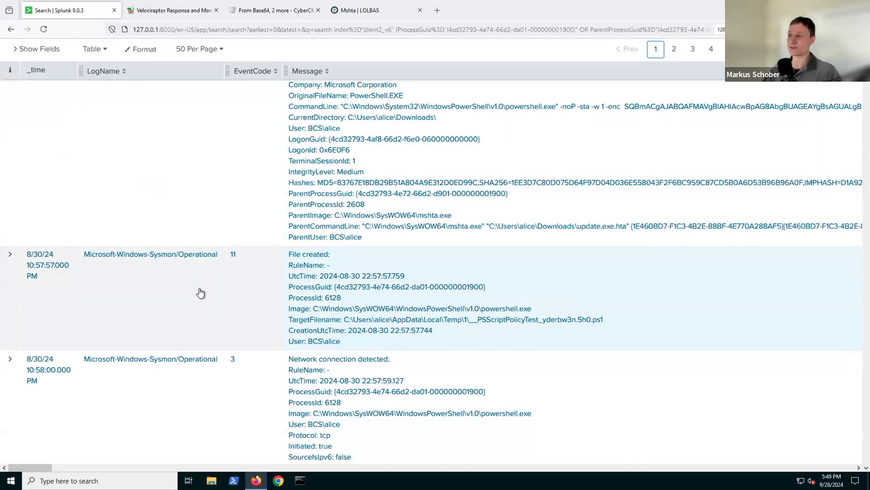
scroll(489, 330, "down", 1)
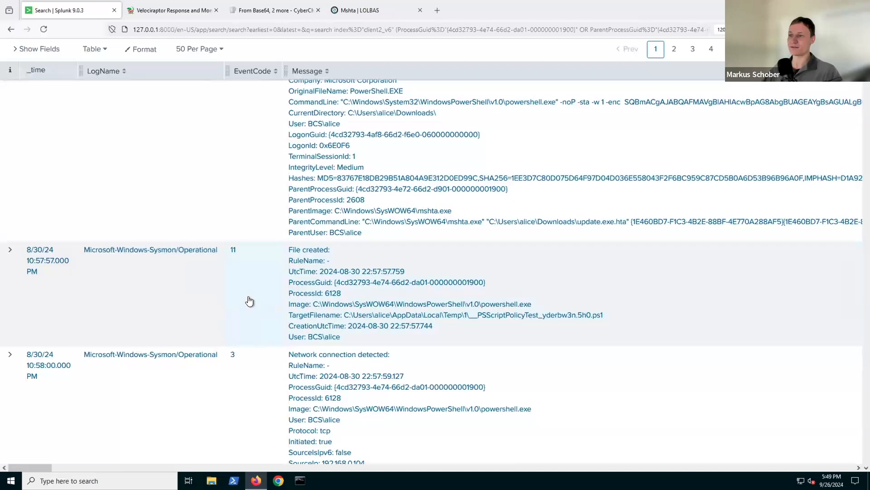
scroll(249, 275, "down", 2)
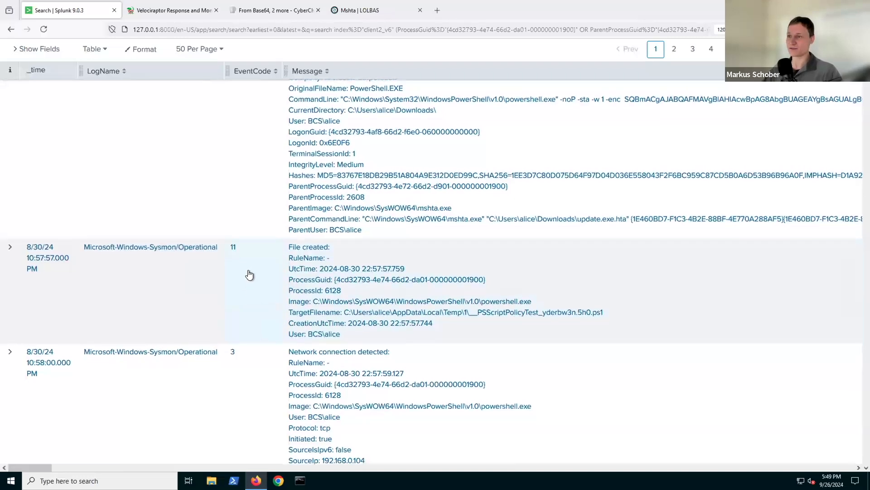
scroll(394, 299, "down", 2)
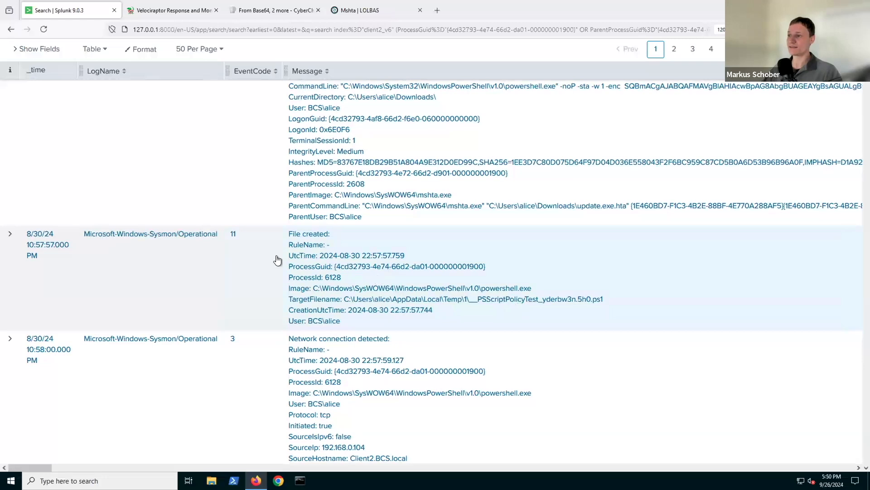
scroll(251, 253, "down", 3)
scroll(252, 254, "down", 4)
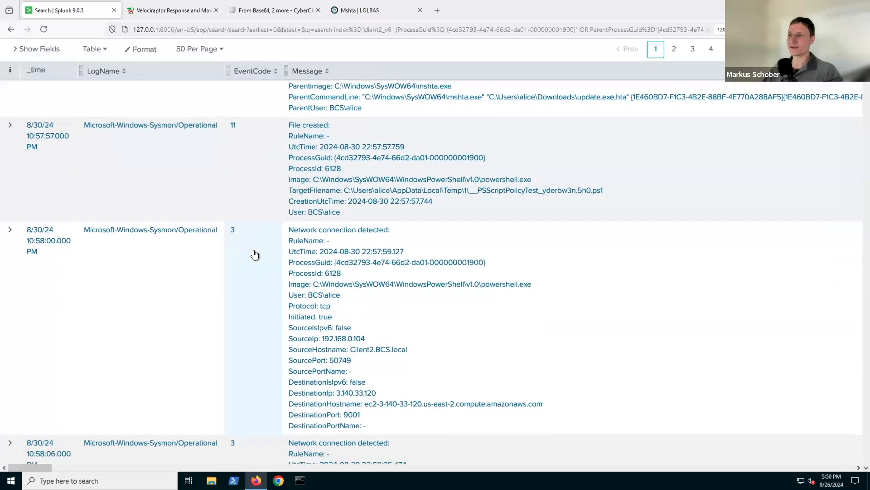
- Examine the destination host, port and timing of the repeated PowerShell network connections, and check the event timeline
scroll(255, 255, "down", 3)
scroll(255, 256, "down", 1)
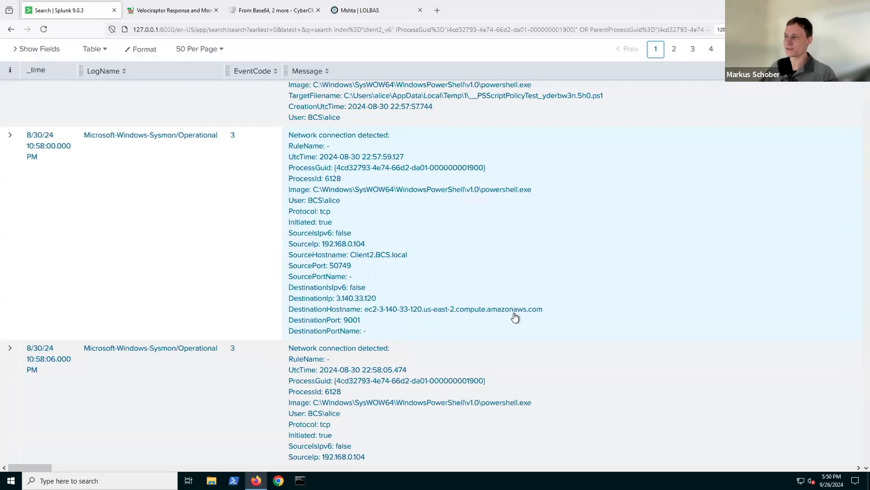
scroll(569, 308, "down", 2)
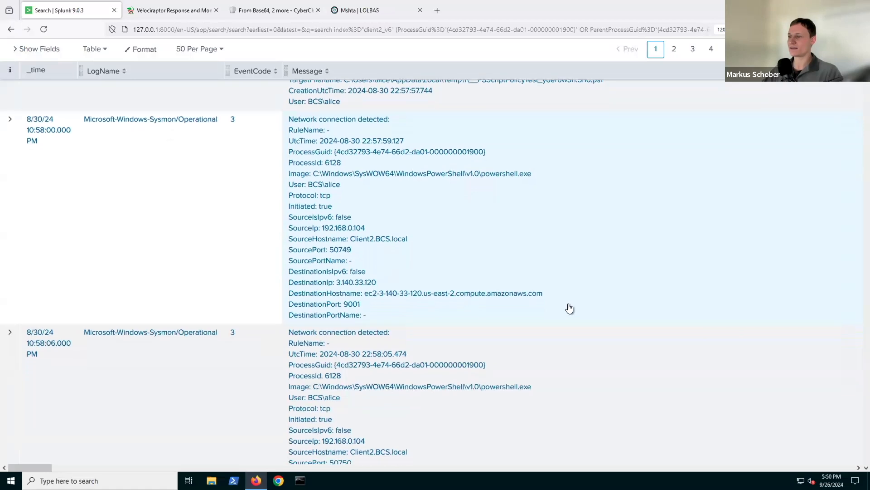
scroll(569, 308, "down", 2)
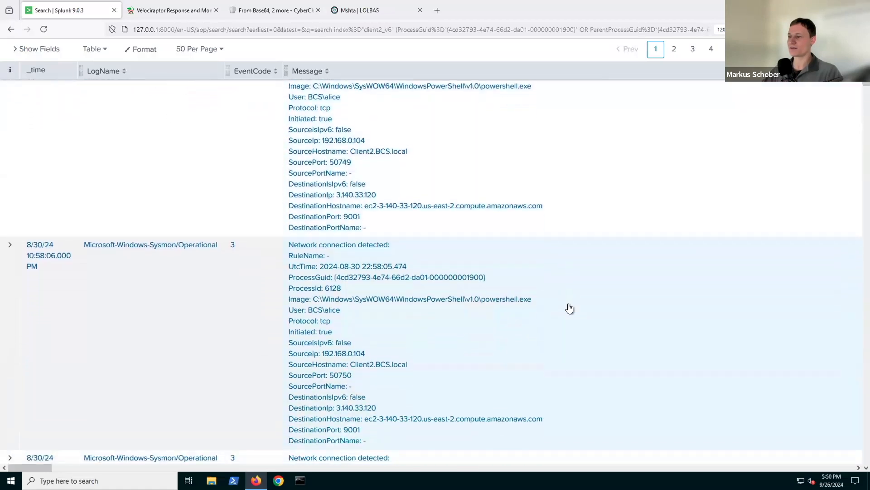
scroll(569, 308, "down", 5)
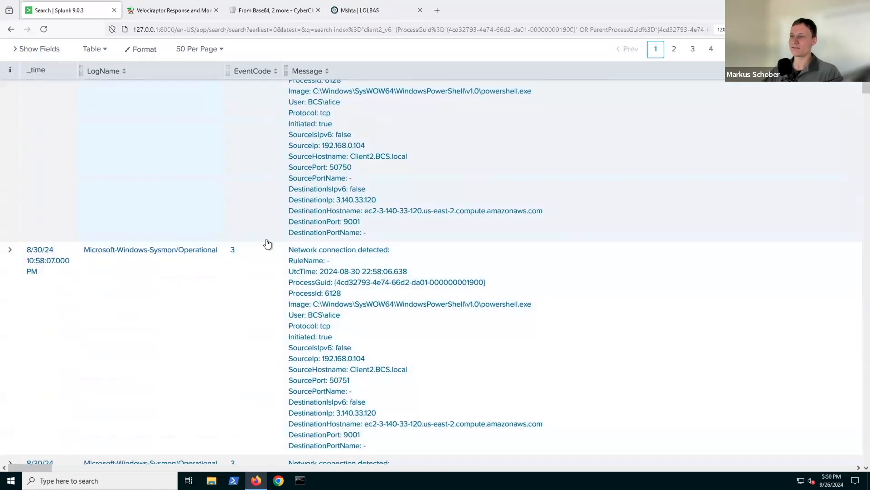
scroll(248, 270, "down", 2)
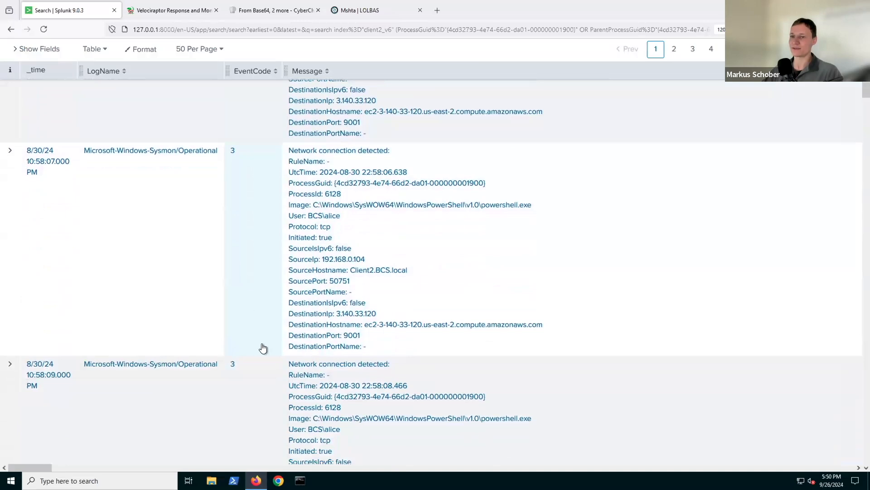
scroll(256, 253, "down", 2)
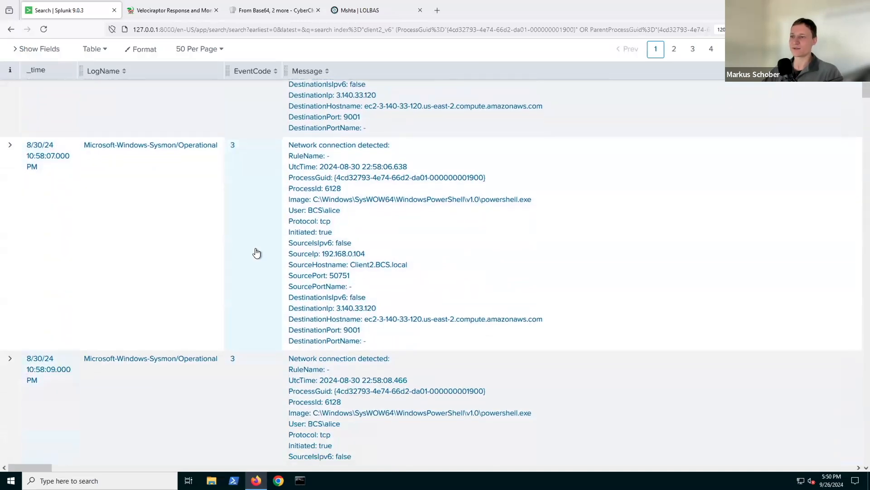
scroll(254, 255, "down", 4)
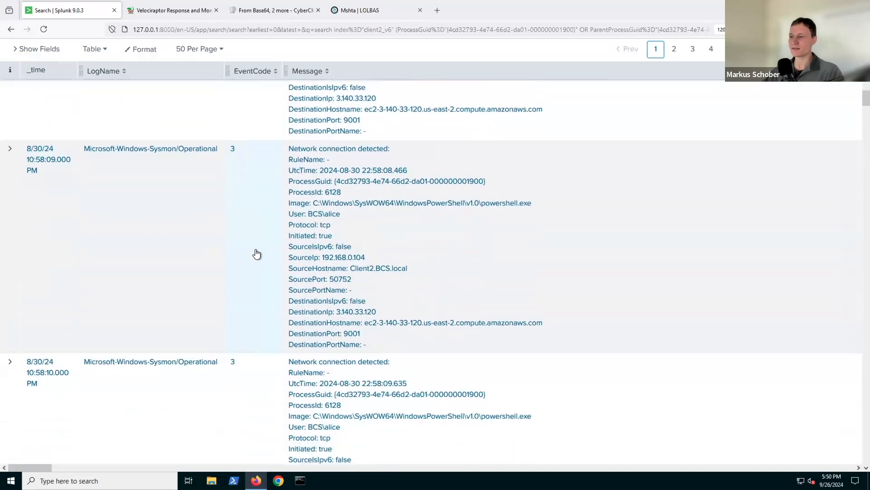
scroll(260, 253, "up", 12)
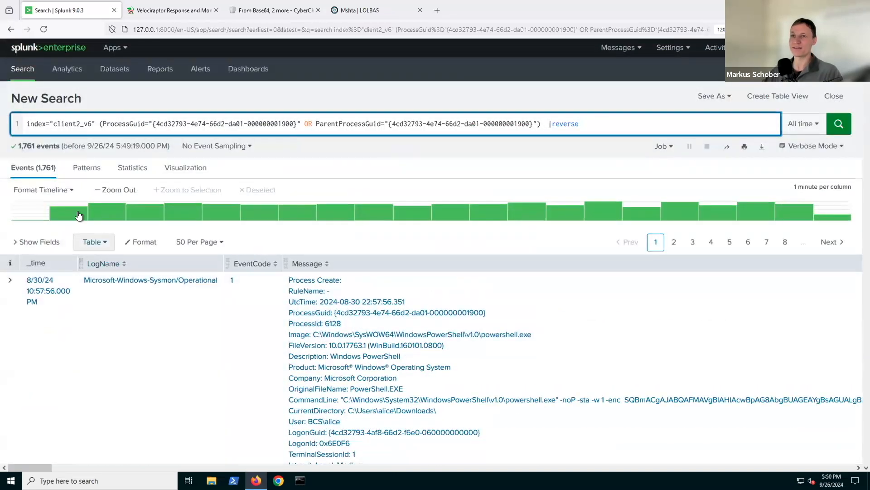
mouse_move(113, 215)
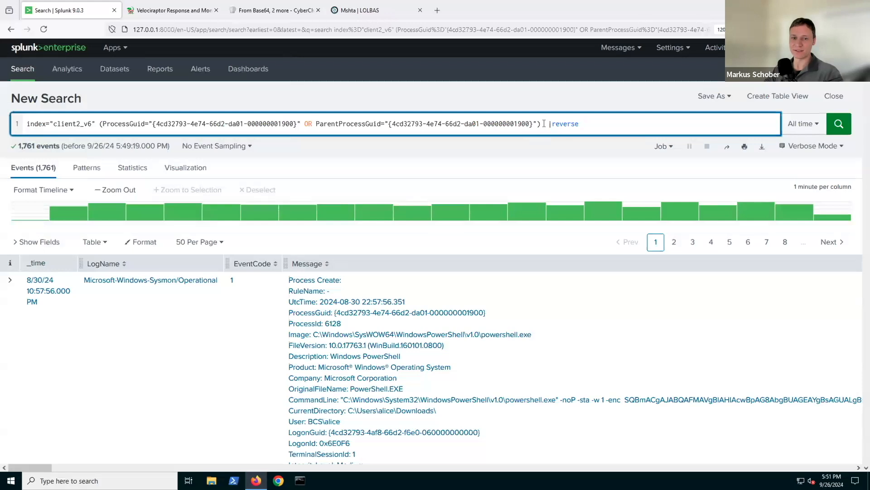
- Add EventCode!=3 before |reverse to exclude network connection events, and rerun the search
left_click(544, 124)
type("EventCode!=3")
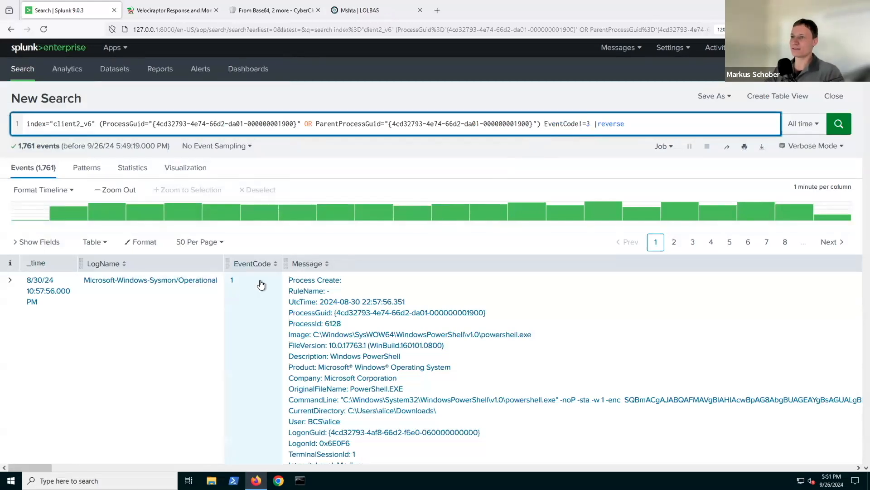
left_click(638, 127)
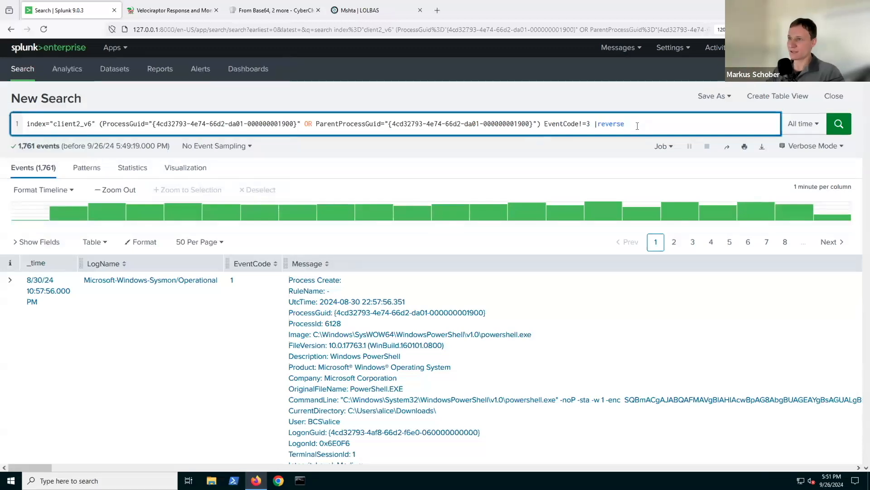
key("Return")
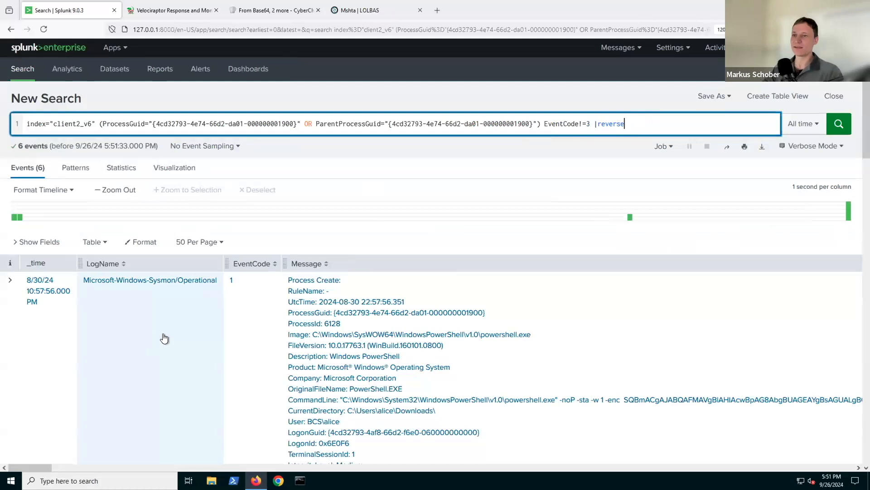
- Examine the filtered results from the start, covering the PowerShell Process Create event and the File created event that follows it
scroll(164, 338, "down", 1)
scroll(178, 337, "down", 3)
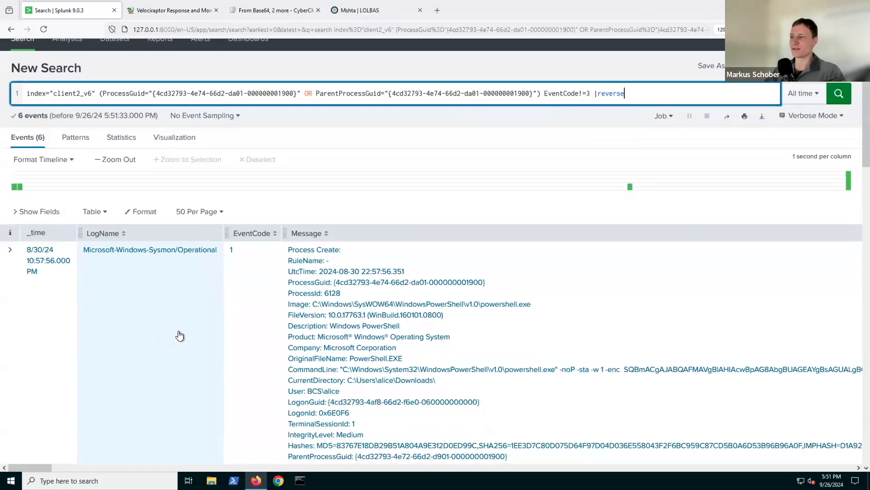
scroll(181, 333, "down", 2)
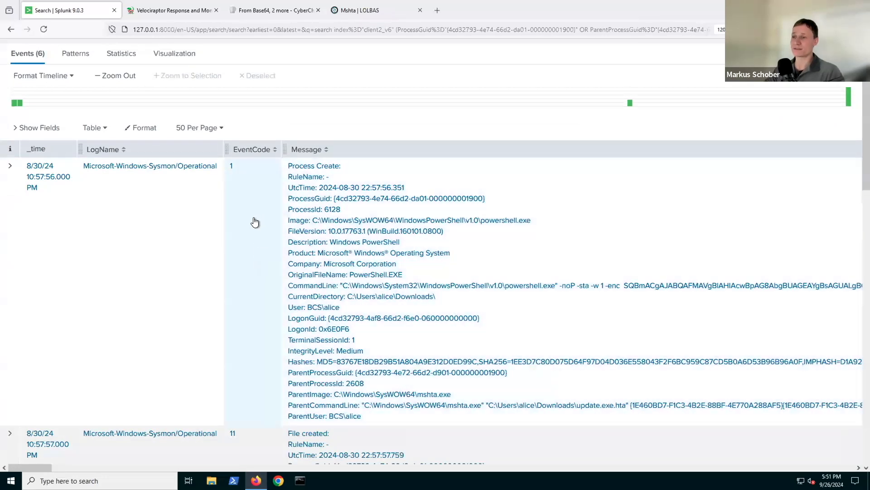
scroll(255, 222, "down", 2)
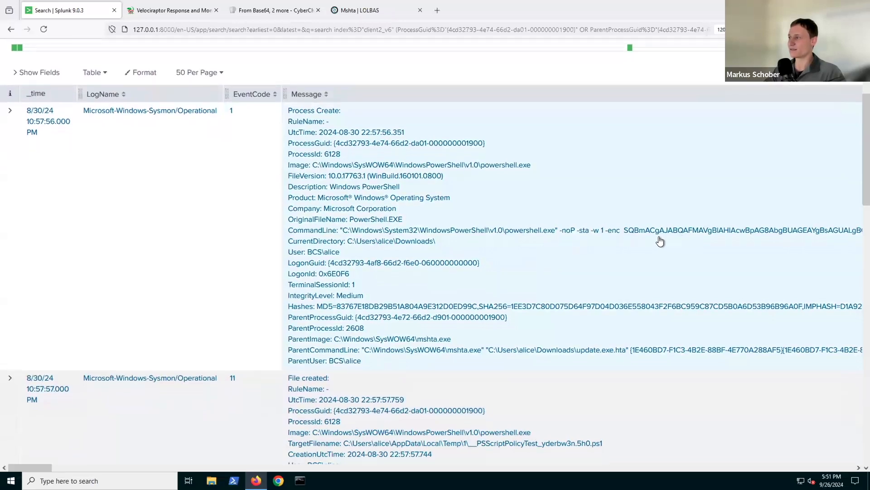
scroll(659, 240, "down", 1)
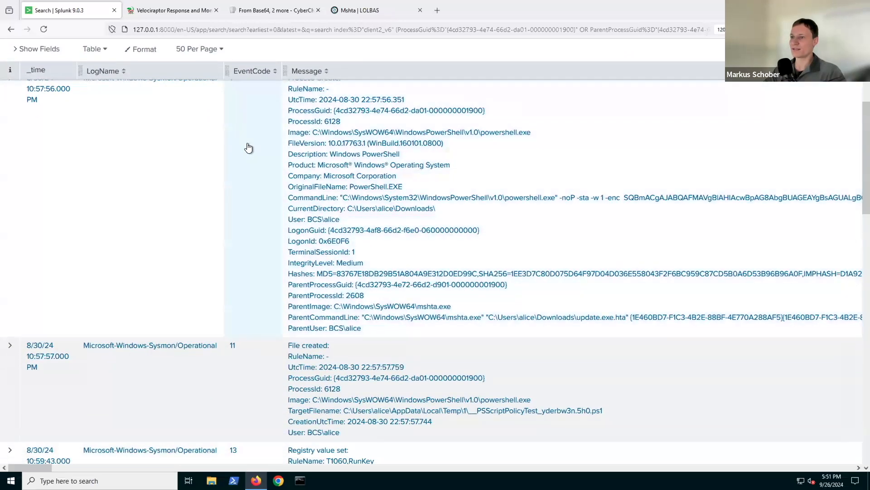
scroll(247, 147, "down", 3)
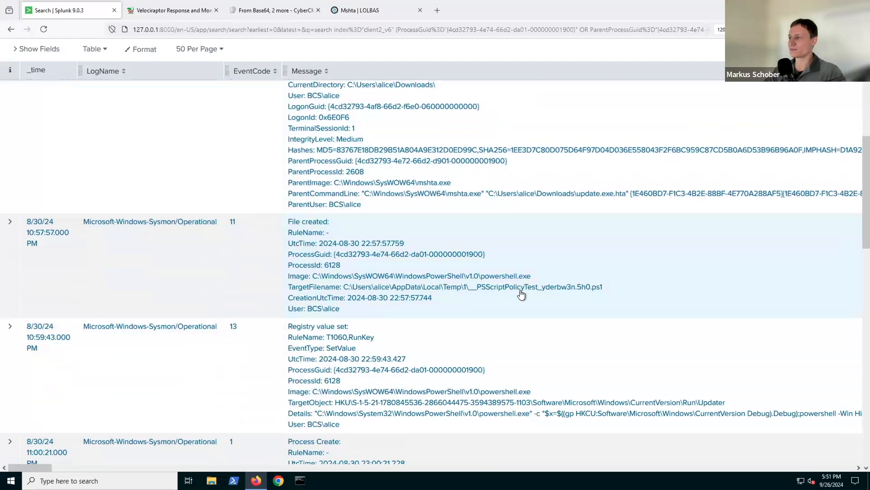
- Examine the Registry value set event with rule T1060,RunKey, reading its TargetObject and the full Details command
scroll(229, 226, "down", 1)
scroll(231, 231, "down", 1)
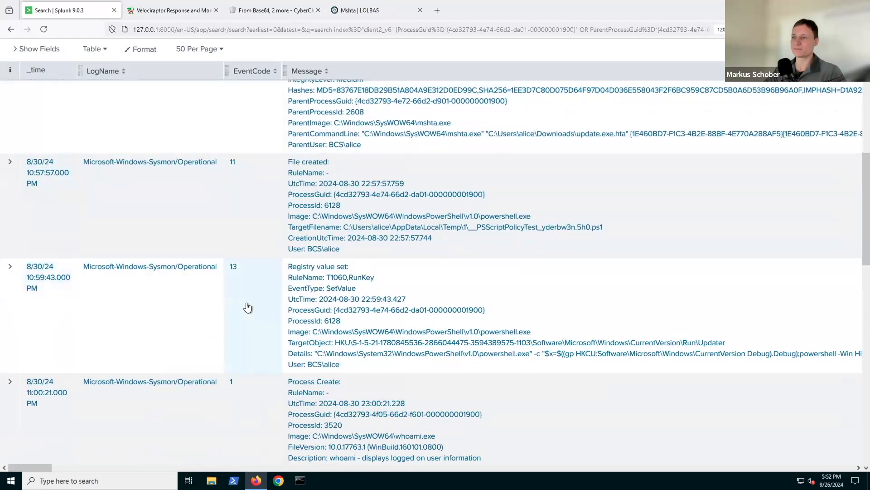
scroll(272, 298, "down", 1)
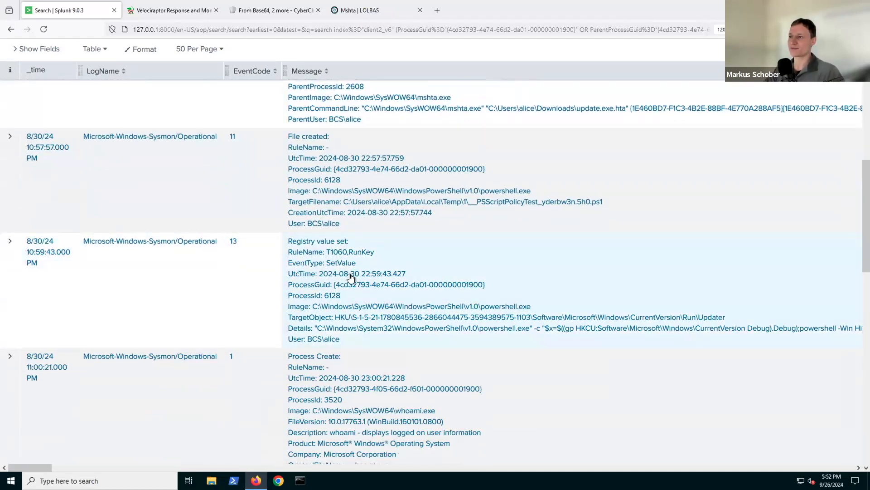
scroll(358, 300, "down", 1)
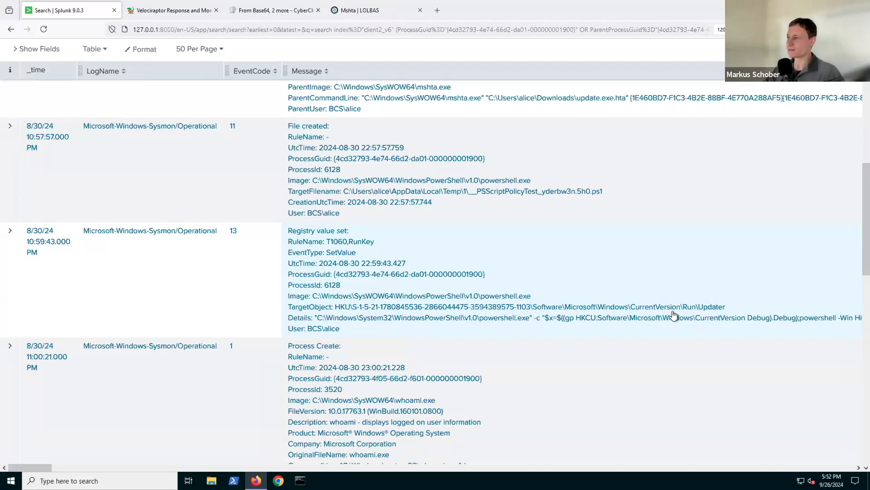
scroll(776, 265, "down", 1)
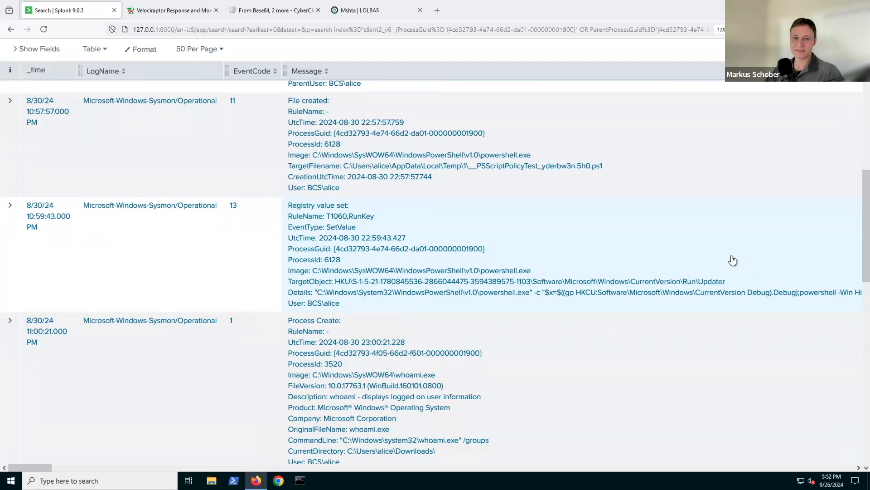
scroll(733, 260, "down", 1)
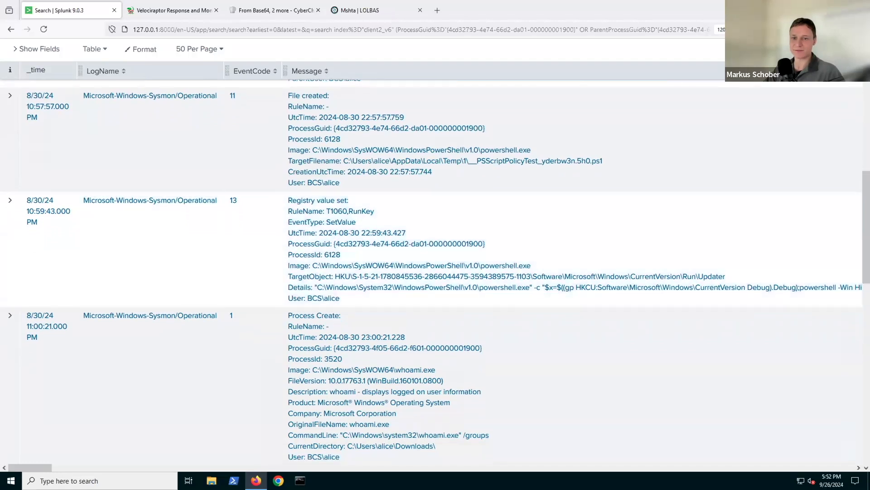
scroll(740, 226, "down", 1)
scroll(740, 225, "down", 1)
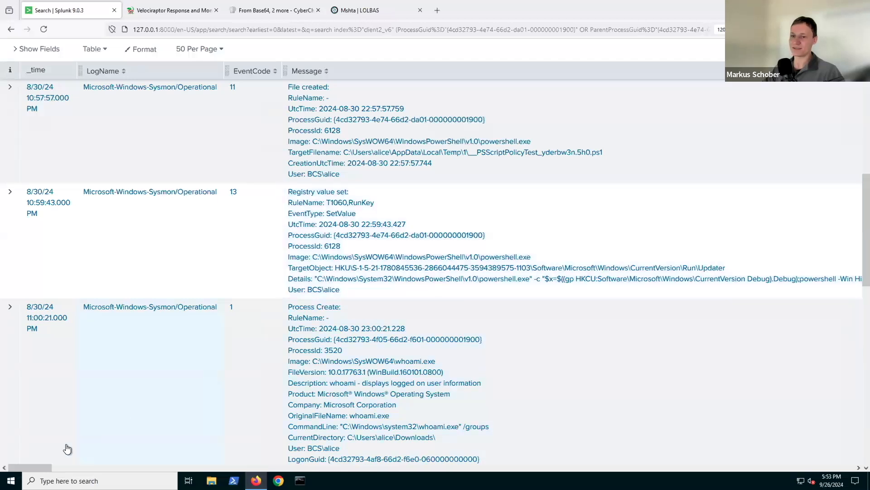
left_click_drag(36, 467, 51, 467)
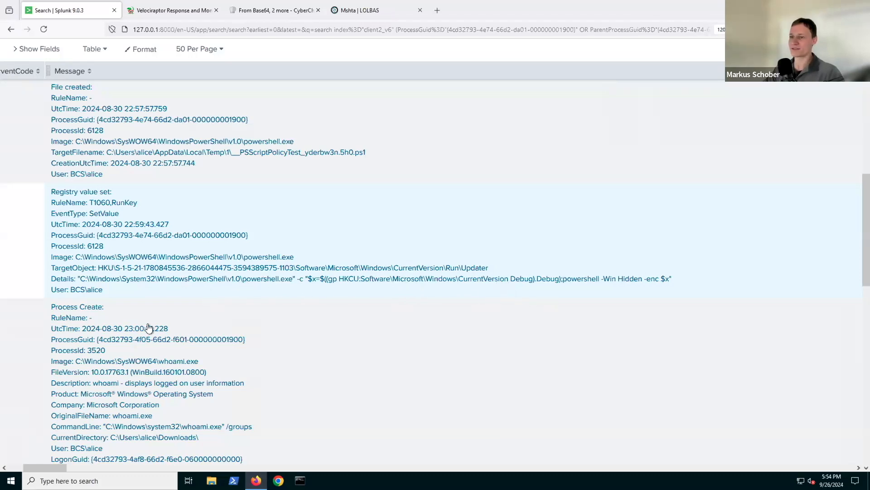
left_click_drag(46, 467, 29, 467)
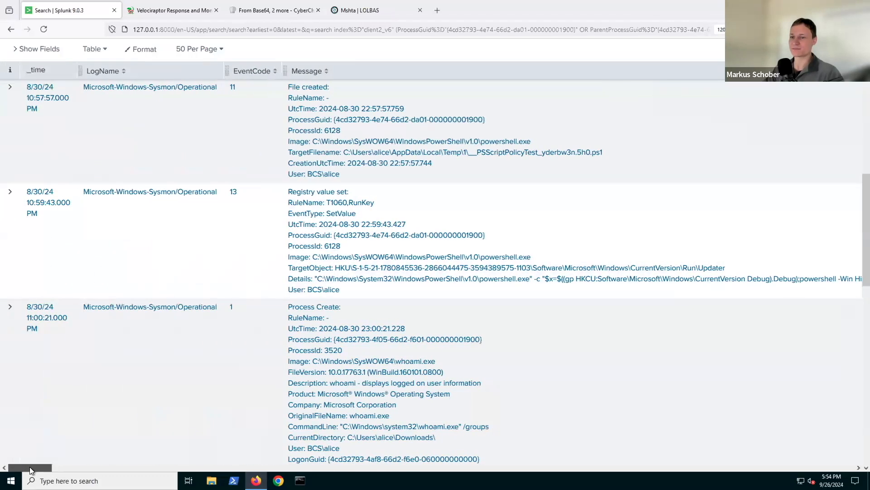
- Examine the child processes created by the PowerShell process, reading the command lines and parent details of the whoami.exe and schtasks.exe events
scroll(260, 286, "down", 2)
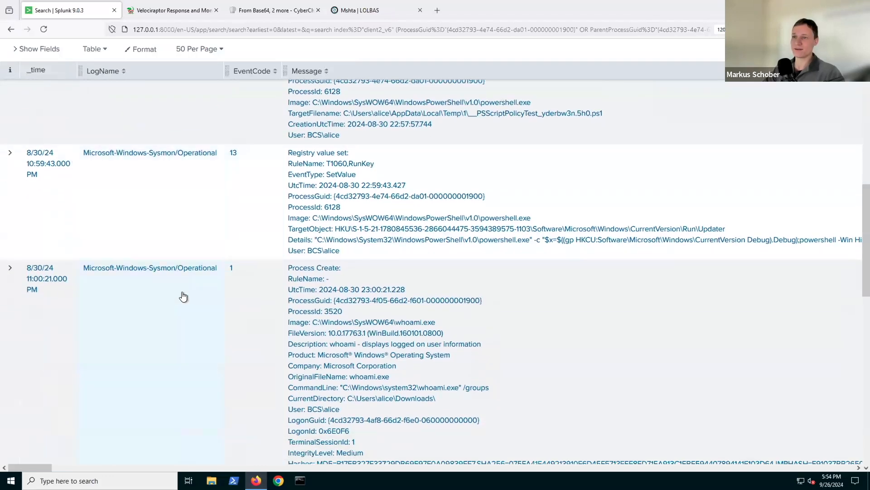
scroll(187, 294, "down", 2)
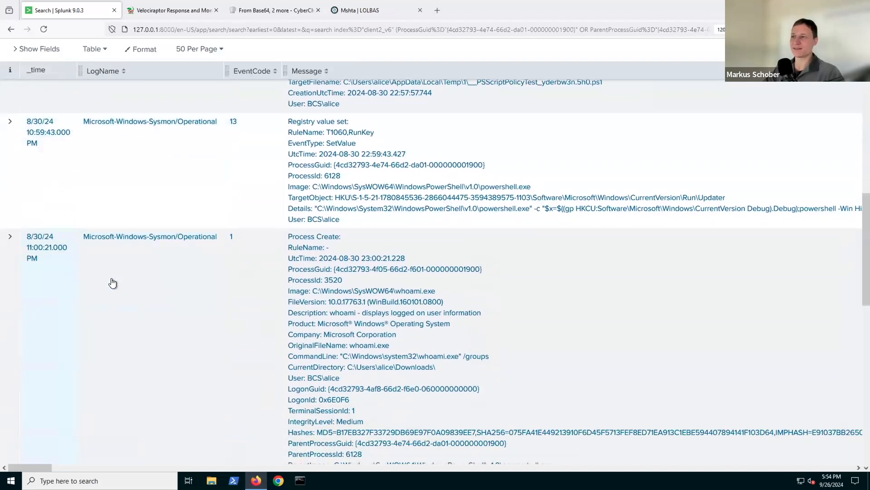
scroll(169, 284, "down", 3)
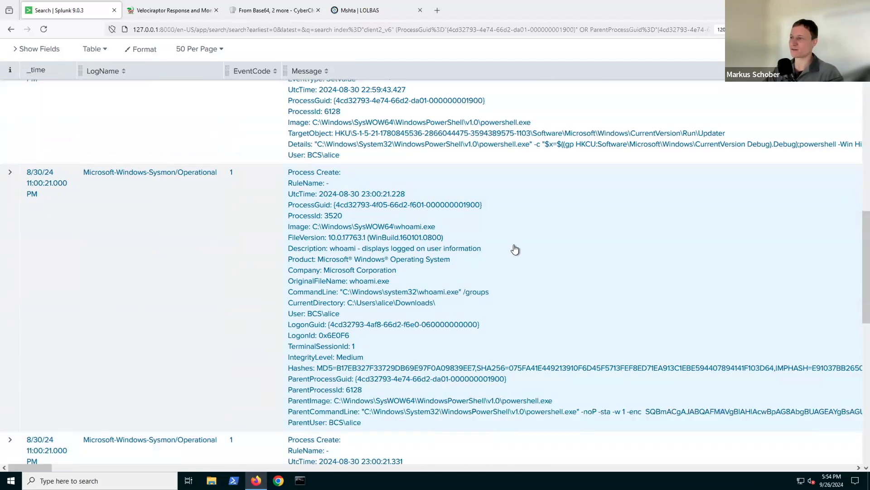
scroll(518, 246, "down", 2)
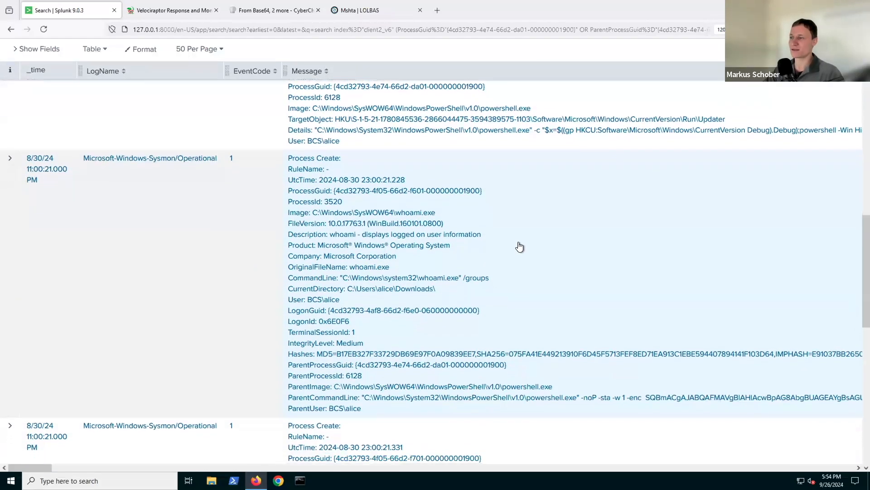
scroll(517, 246, "down", 2)
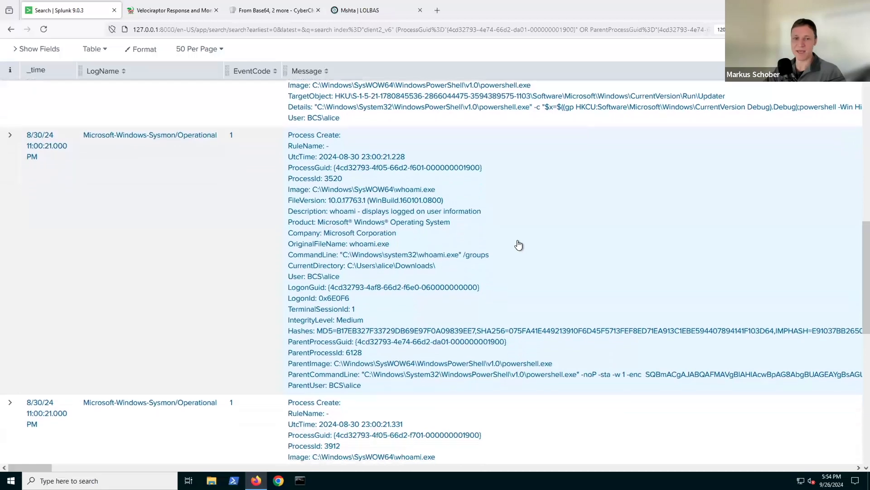
scroll(519, 245, "down", 6)
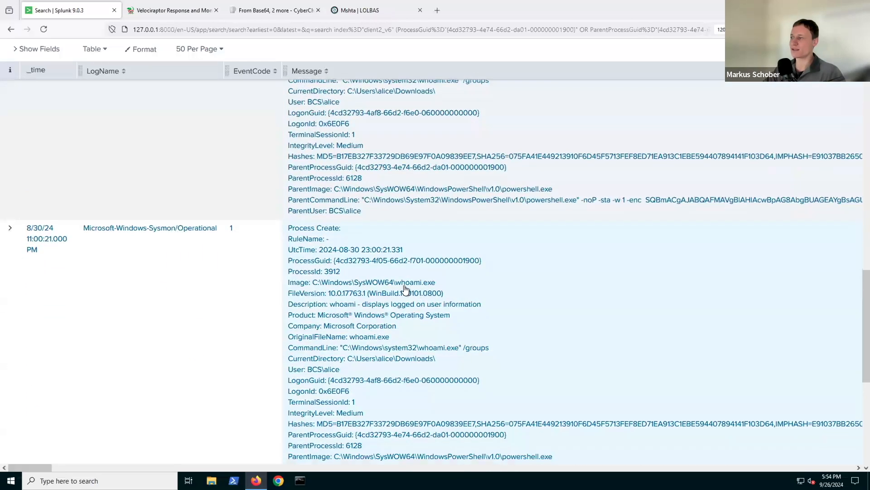
scroll(407, 289, "down", 10)
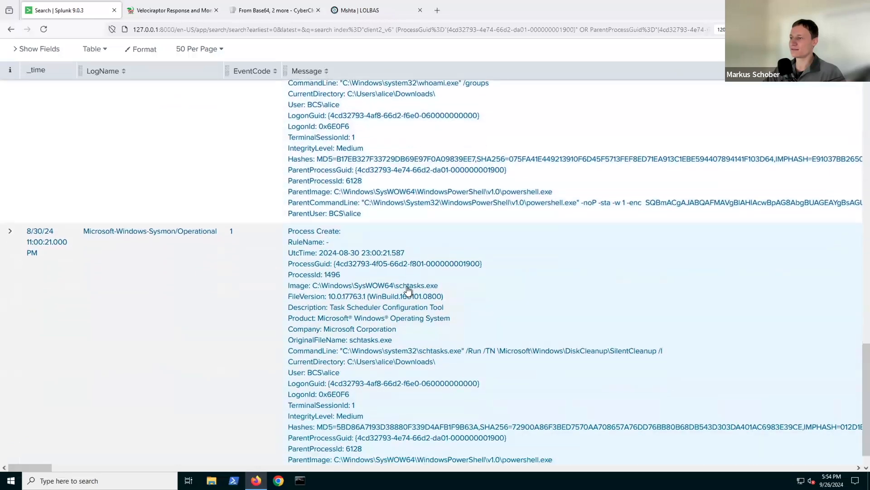
scroll(407, 286, "down", 1)
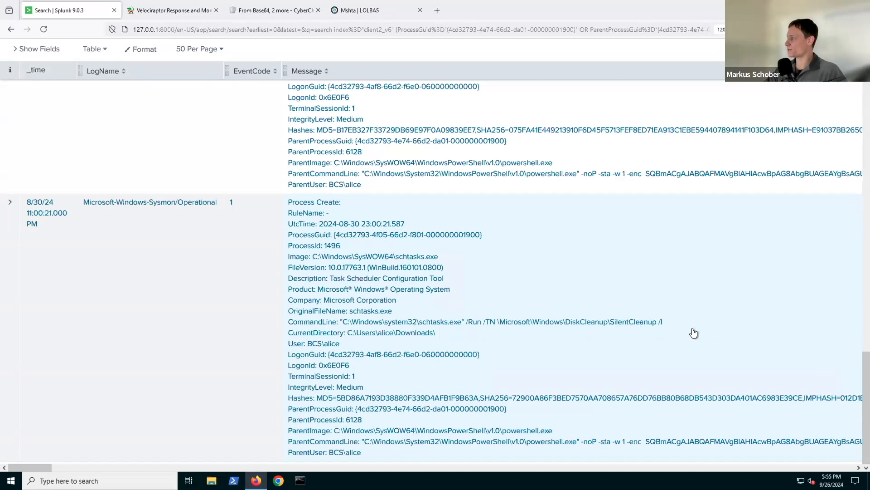
scroll(693, 333, "up", 2)
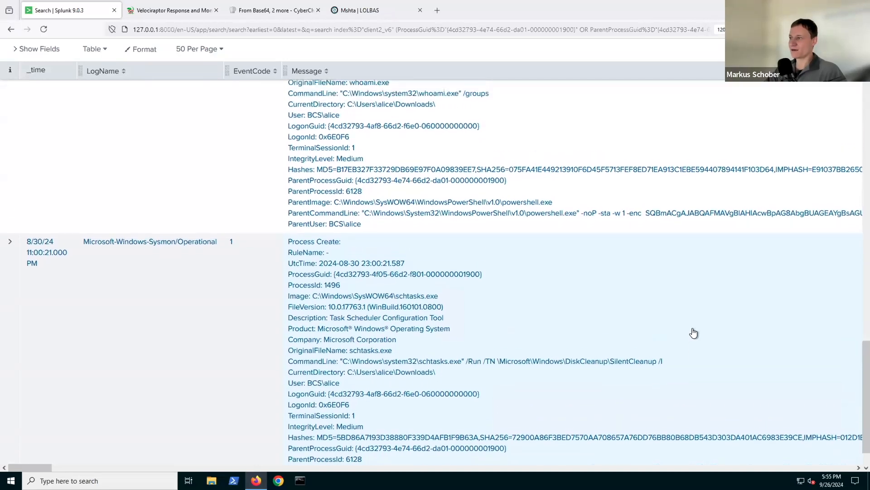
scroll(694, 333, "down", 3)
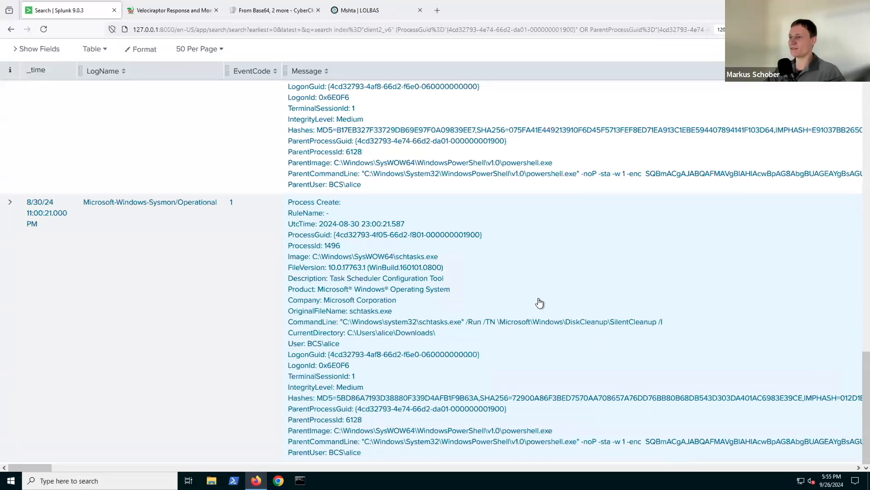
- Review the whole event sequence again, from the initial PowerShell creation through the registry change to the schtasks.exe launch
scroll(540, 304, "up", 3)
scroll(540, 304, "up", 10)
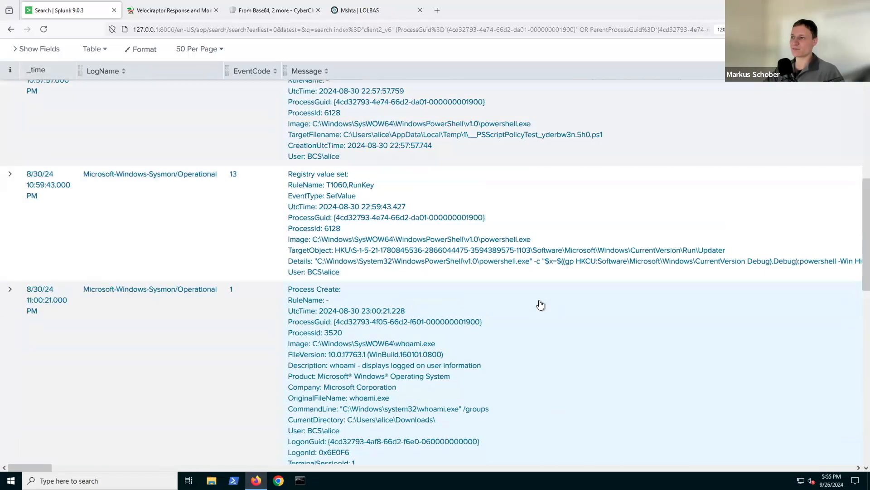
scroll(540, 304, "up", 2)
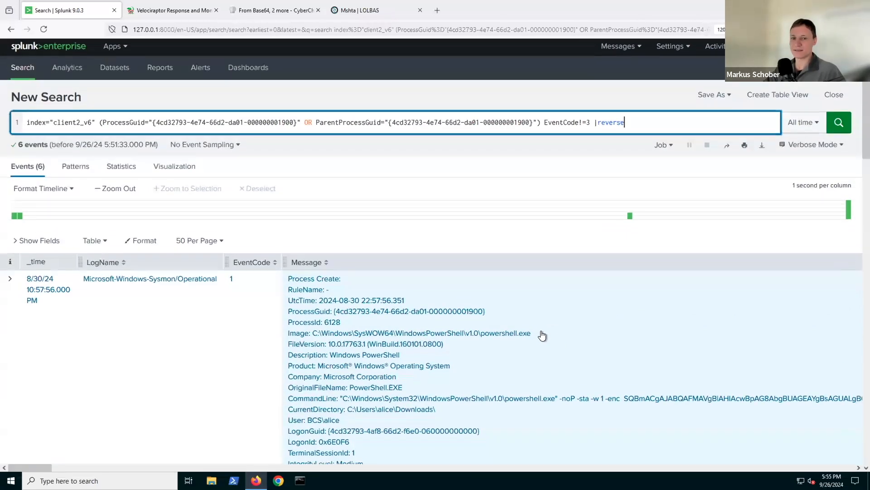
scroll(542, 334, "down", 5)
scroll(542, 335, "down", 5)
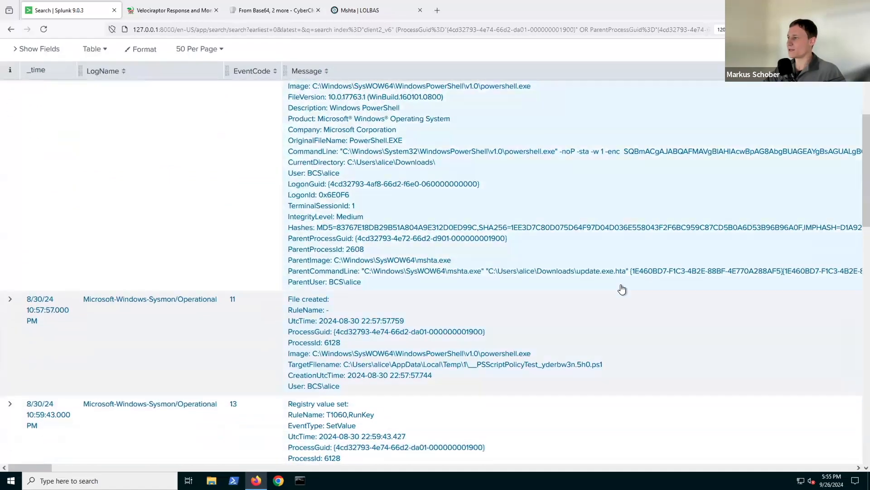
scroll(620, 303, "down", 5)
scroll(620, 303, "down", 15)
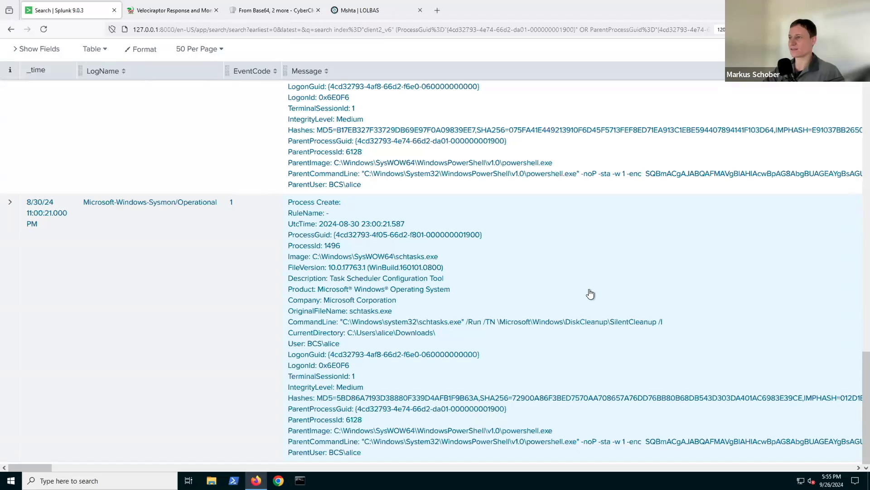
scroll(591, 294, "up", 7)
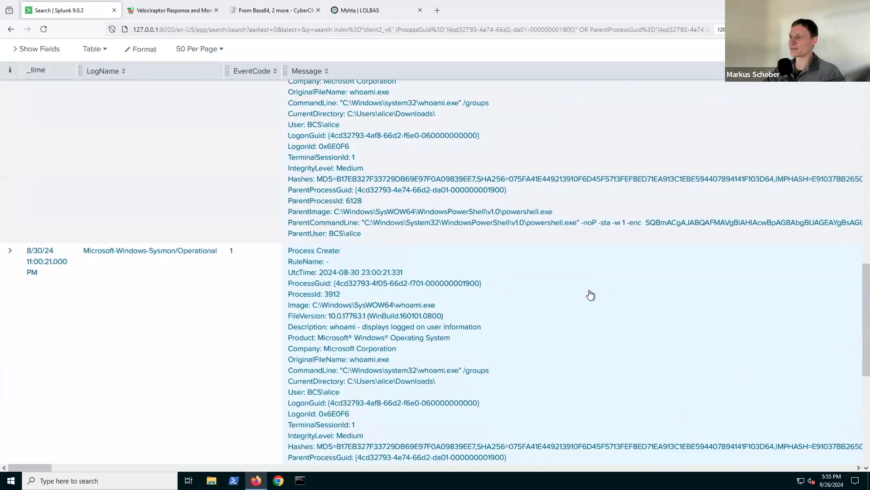
scroll(591, 294, "up", 10)
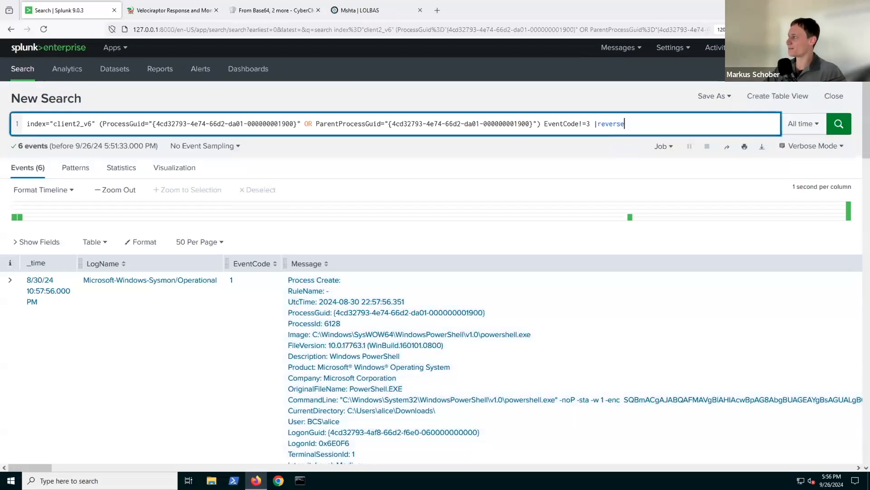
- Replace the process conditions after index="client2_v6" with host="CLIENT2" *SQBmACgAJABQAFMAVg* EventCode!=600 | reverse, and run the search
left_click_drag(473, 126, 109, 124)
type("host=\"CLIENT2\"  *SQBmACgAJABQAFMAVg*     EventCode!=600 | reverse")
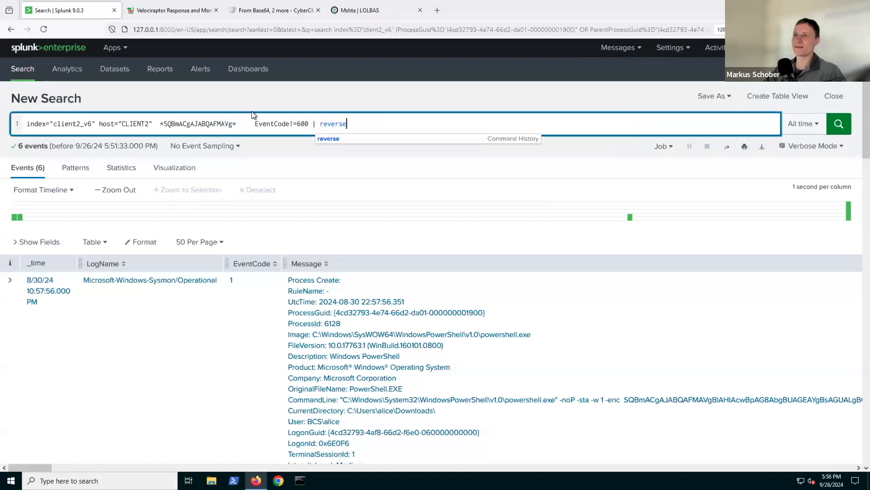
left_click_drag(160, 123, 237, 123)
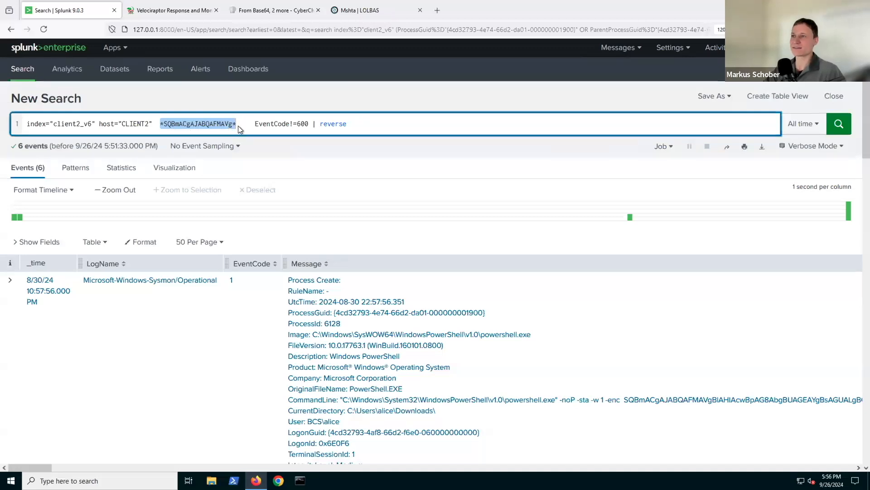
left_click_drag(240, 124, 307, 124)
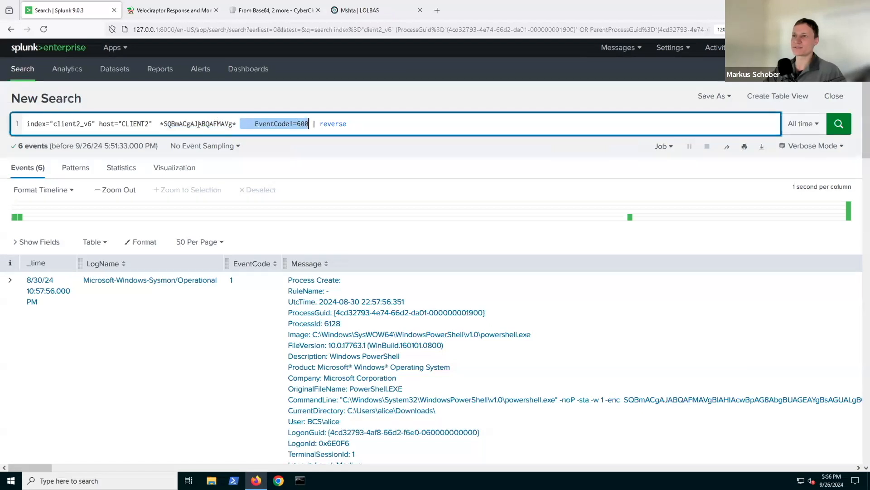
left_click_drag(157, 123, 238, 124)
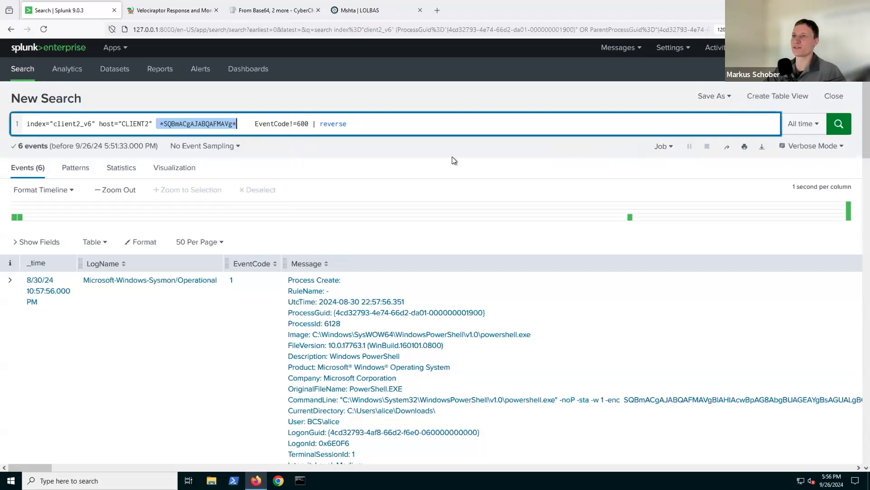
key("Return")
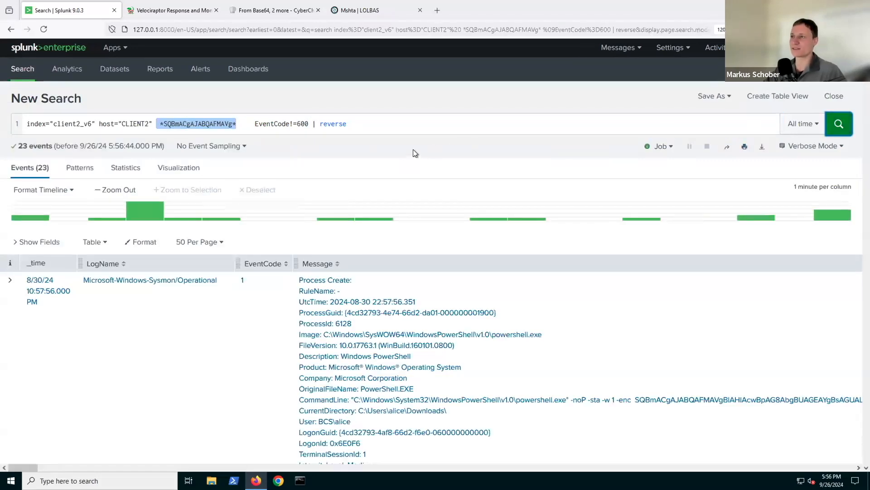
scroll(420, 149, "down", 1)
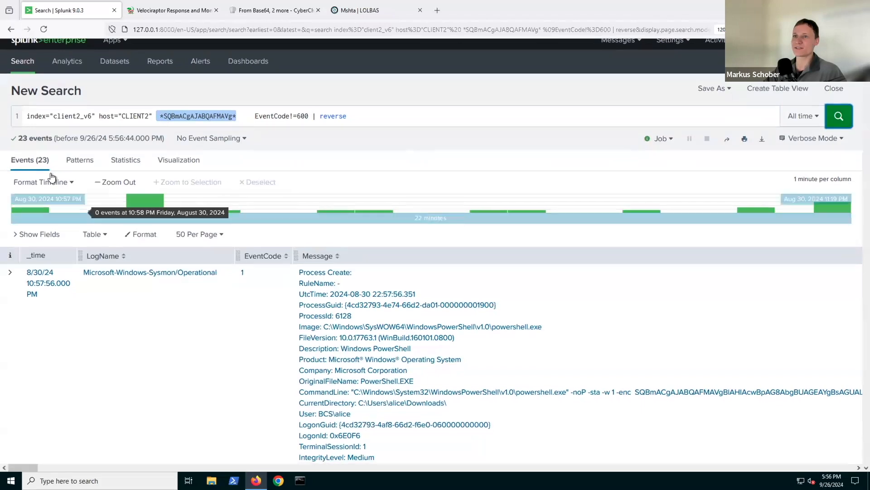
- Examine the earliest matching events: the PowerShell process creation with its mshta.exe parent and the EventCode 400 engine start that follows
scroll(542, 336, "down", 2)
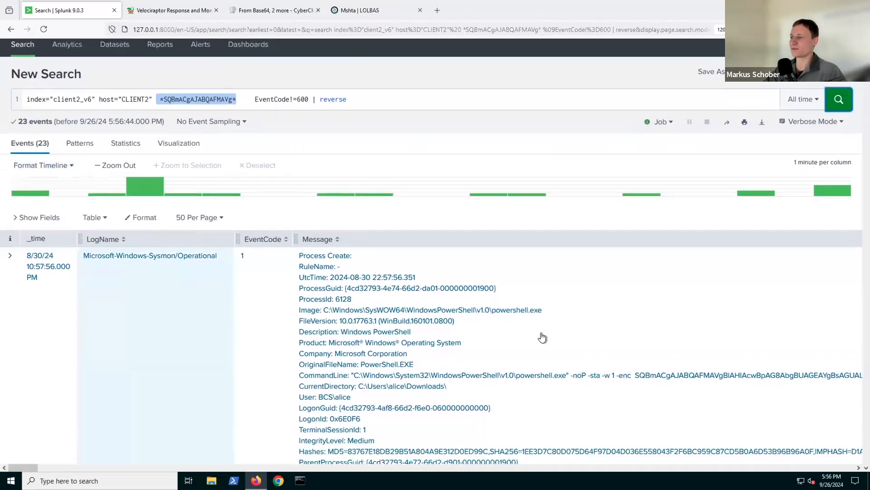
scroll(356, 312, "down", 5)
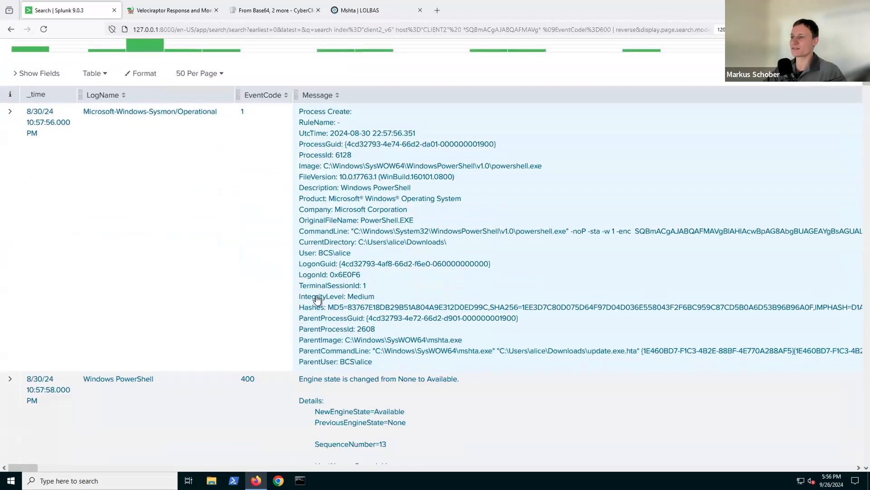
scroll(295, 289, "down", 2)
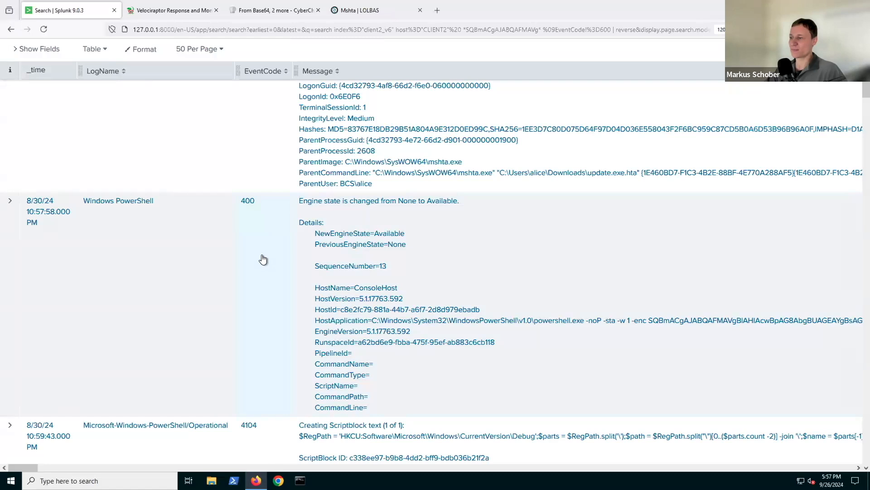
scroll(263, 259, "down", 3)
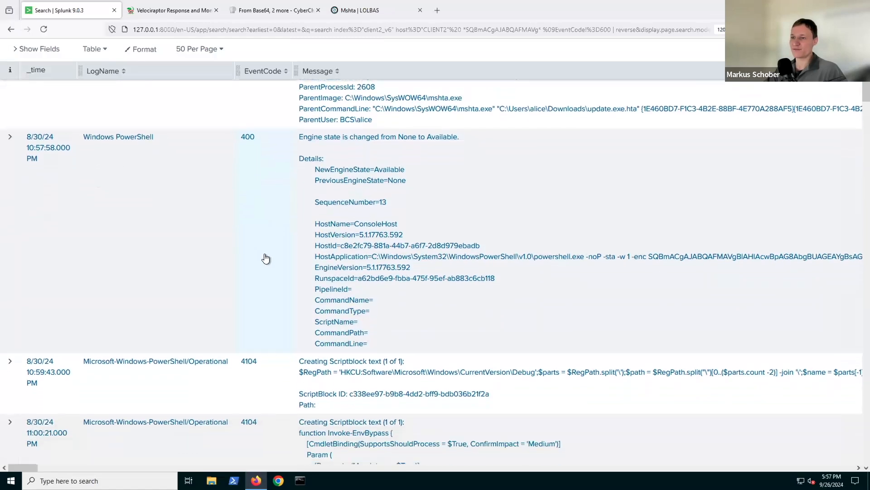
- Examine the 10:59:43 PM EventCode 4104 script block, reading its $RegPath definition and the registry commands after it
scroll(265, 258, "down", 4)
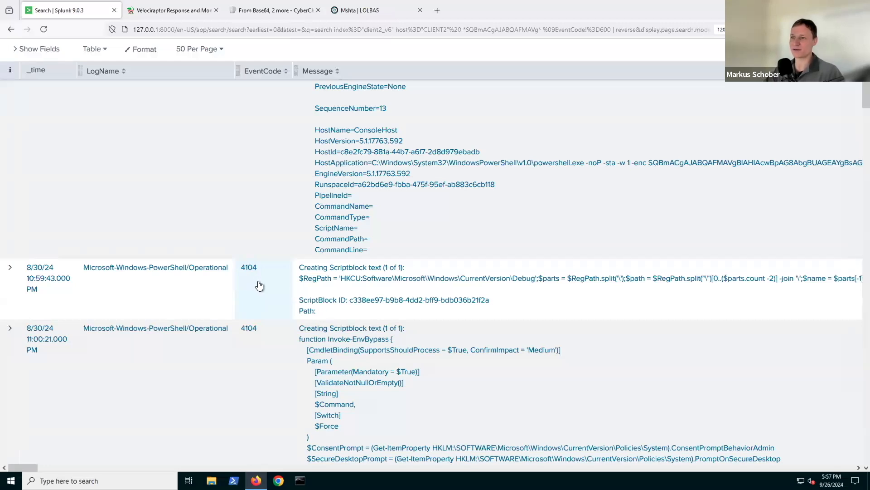
scroll(259, 285, "down", 1)
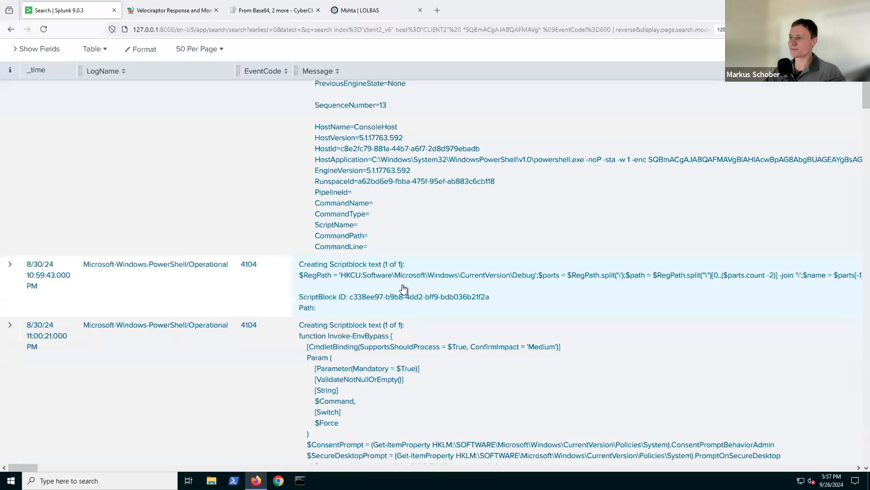
scroll(367, 287, "down", 2)
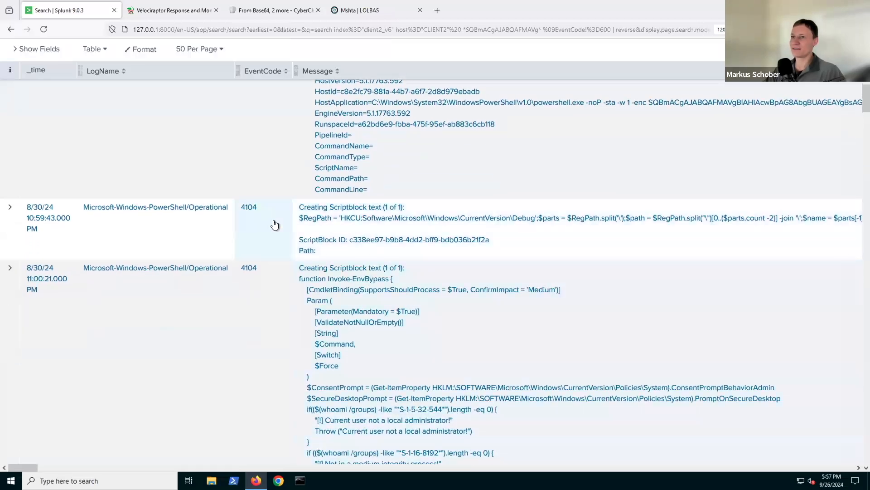
scroll(272, 222, "down", 1)
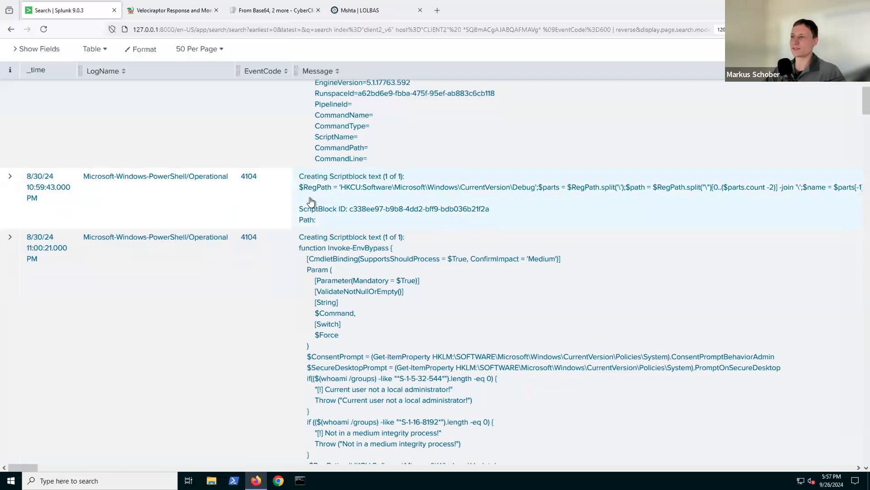
scroll(460, 190, "down", 1)
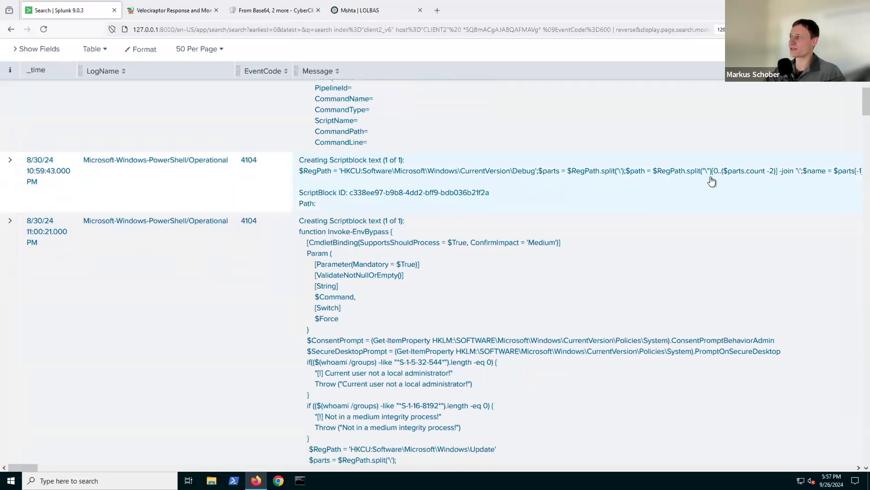
scroll(247, 245, "down", 2)
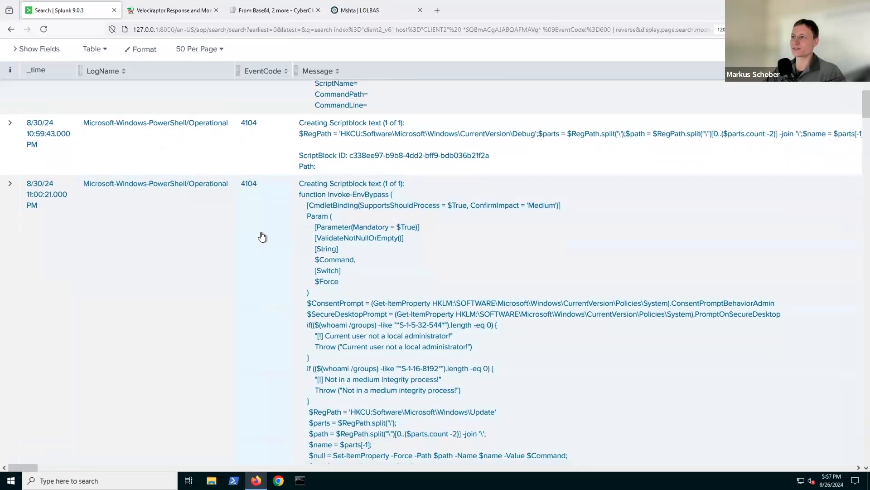
- Read the 11:00:21 PM script block defining Invoke-EnvBypass, from its parameters and group checks to the final call with the encoded command
scroll(265, 236, "down", 1)
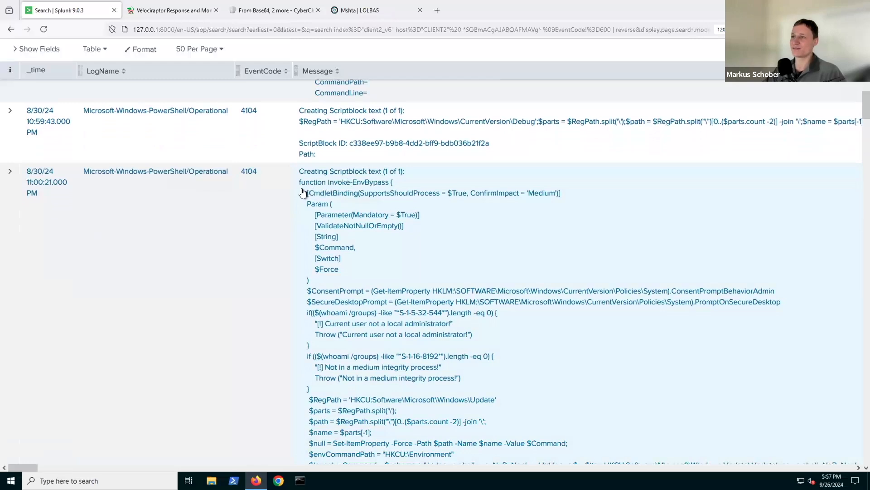
scroll(307, 194, "down", 1)
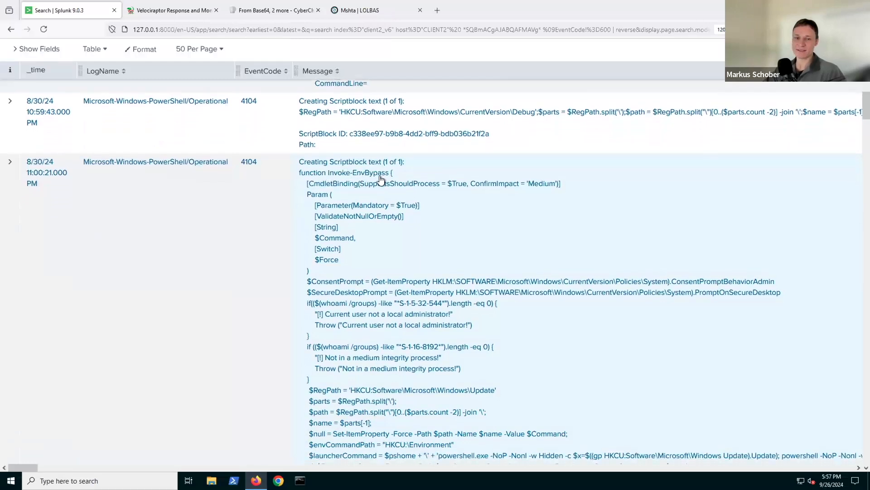
scroll(446, 196, "down", 1)
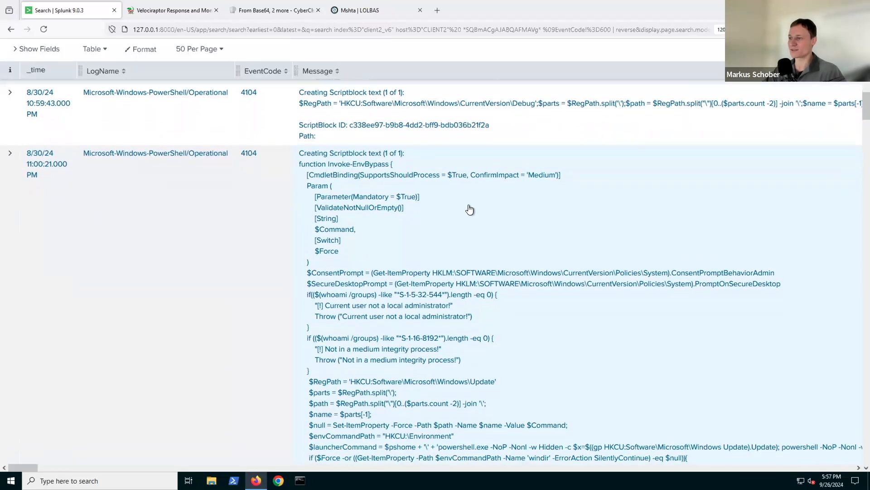
scroll(470, 209, "down", 1)
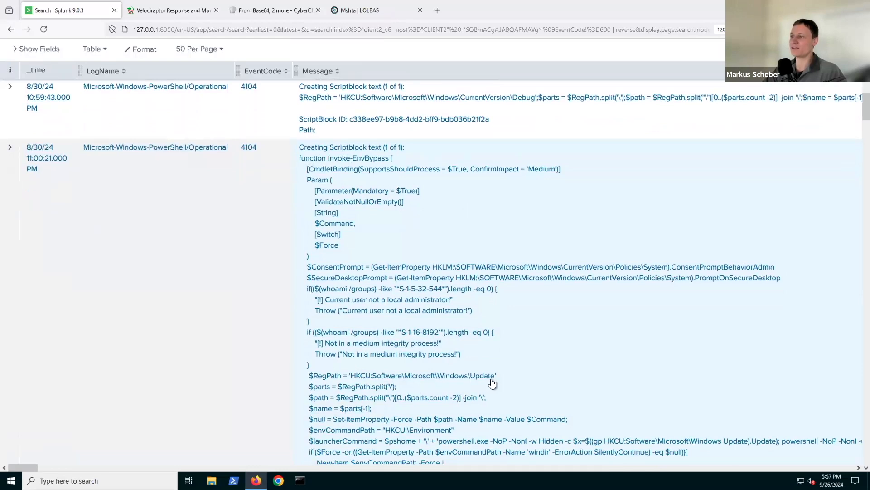
scroll(529, 318, "up", 1)
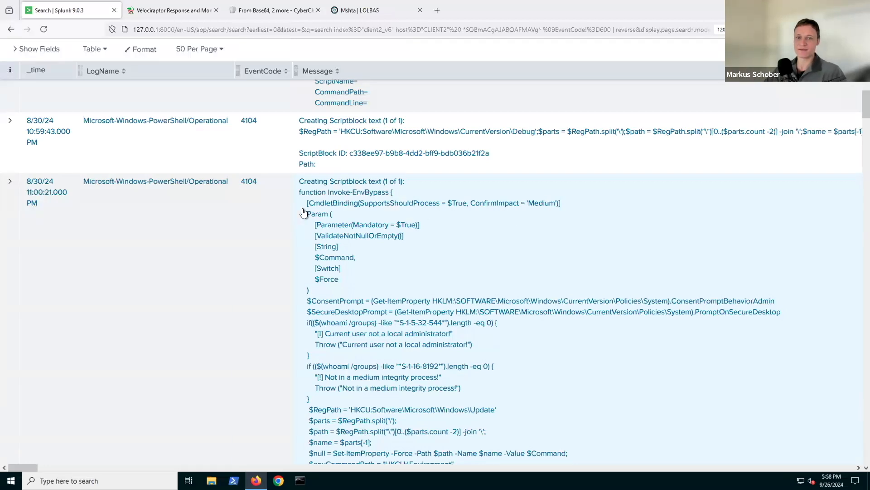
scroll(290, 211, "down", 5)
scroll(282, 205, "down", 8)
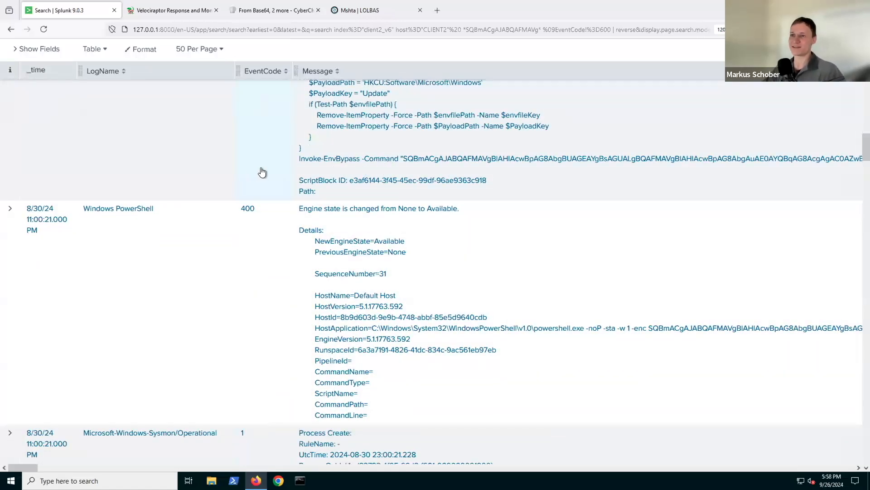
- Examine the 11:00:21 PM PowerShell engine event and the first whoami.exe process creation, including its command line and parent process
scroll(261, 174, "down", 1)
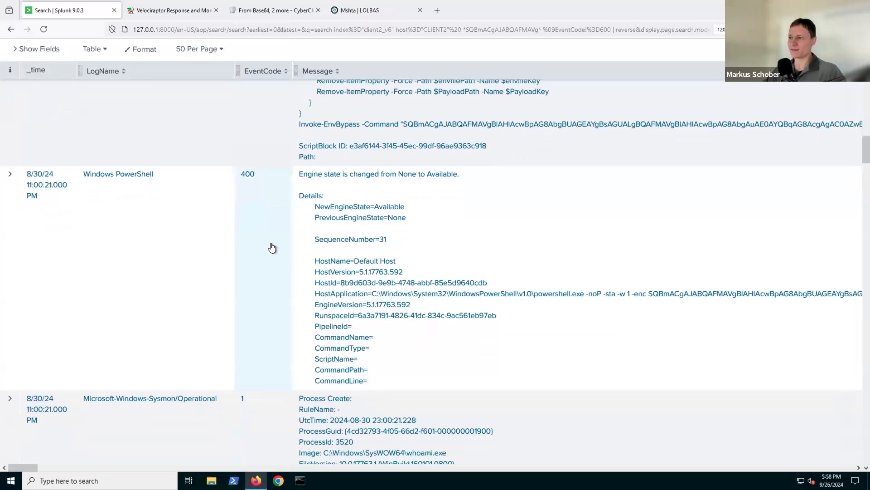
scroll(270, 247, "down", 1)
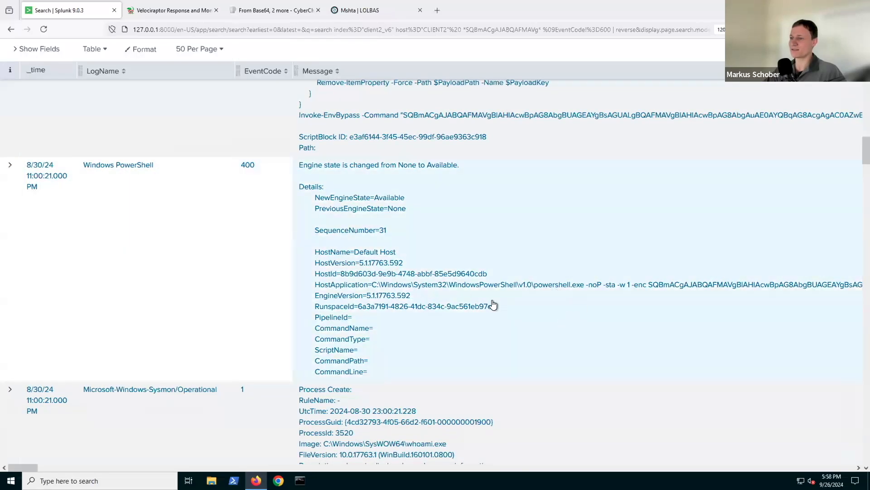
scroll(493, 305, "down", 3)
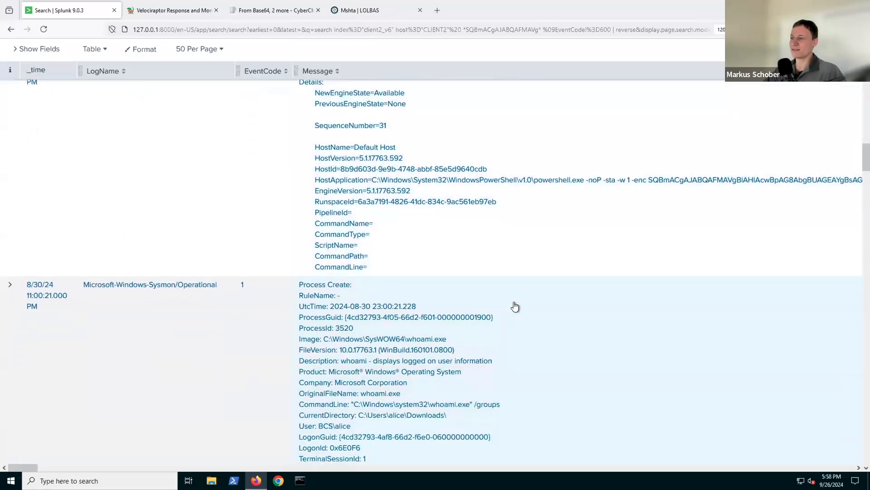
scroll(515, 313, "down", 2)
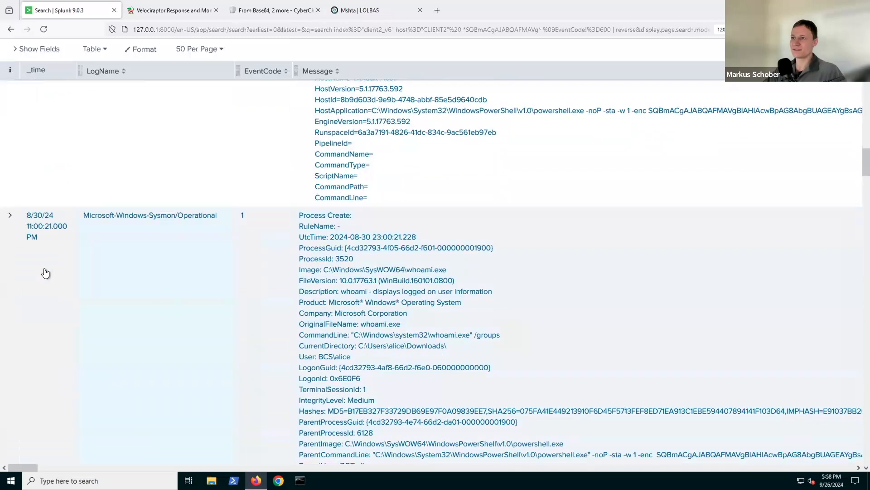
scroll(496, 292, "down", 1)
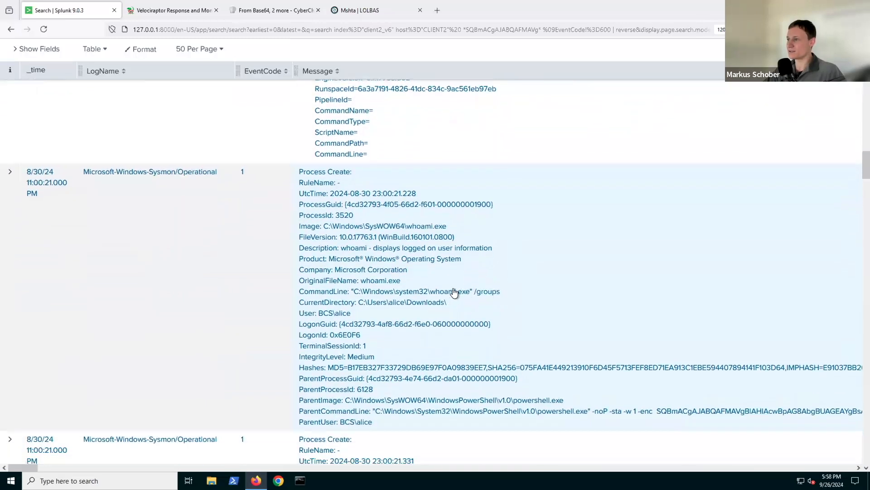
scroll(518, 262, "down", 2)
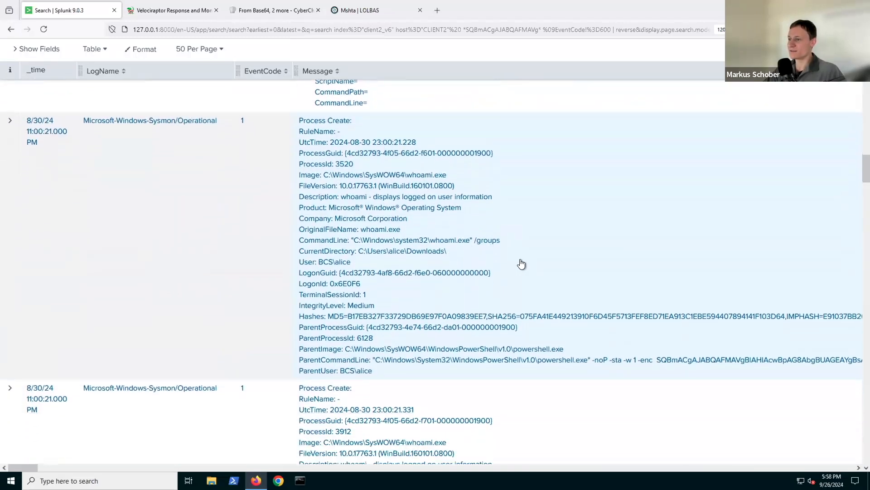
scroll(522, 264, "down", 2)
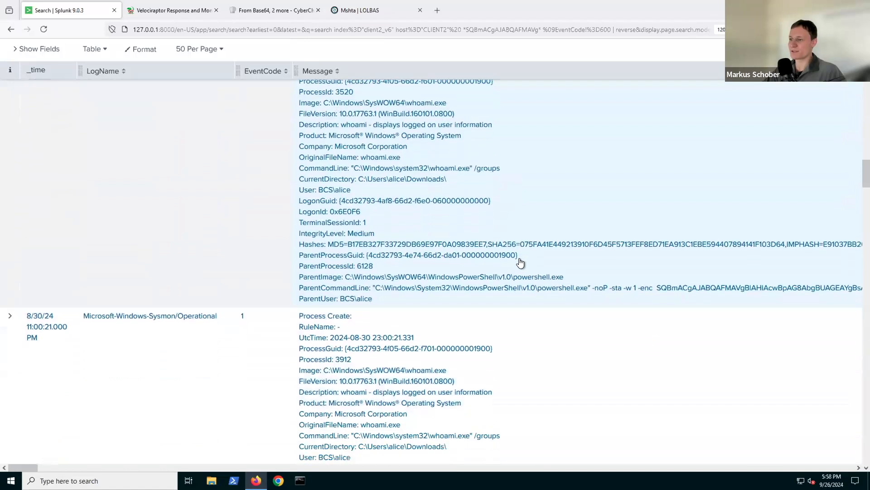
- Examine the second whoami.exe process creation, comparing its command line, process GUID and parent process GUID
scroll(520, 264, "down", 2)
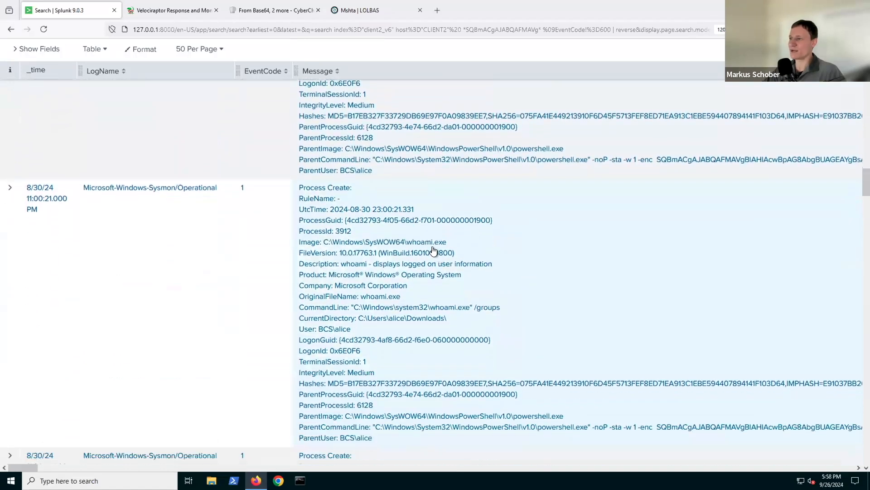
scroll(452, 252, "down", 1)
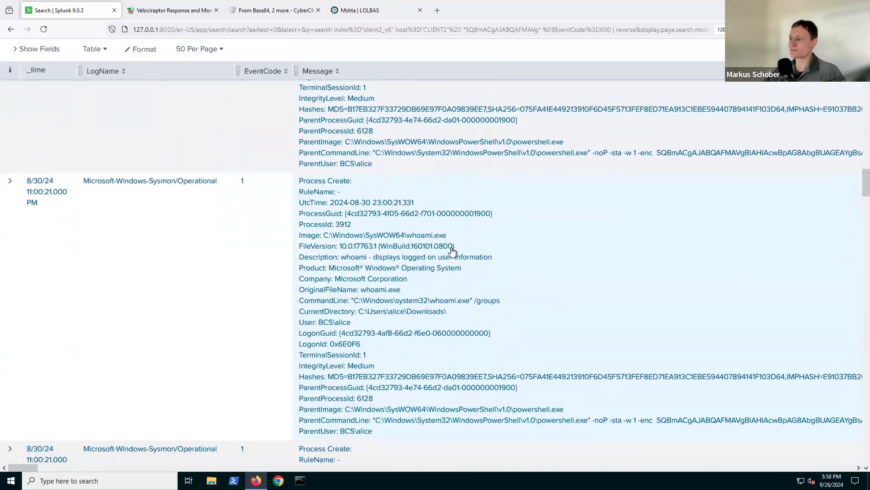
scroll(452, 252, "down", 1)
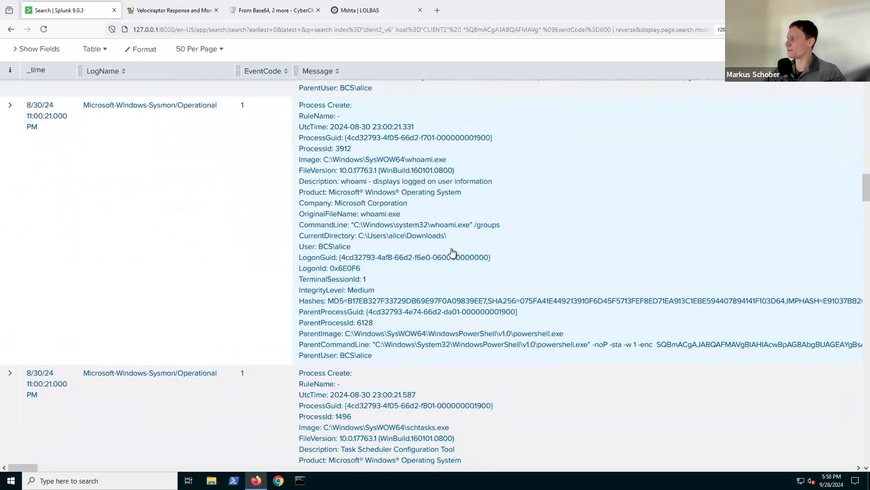
scroll(456, 254, "down", 1)
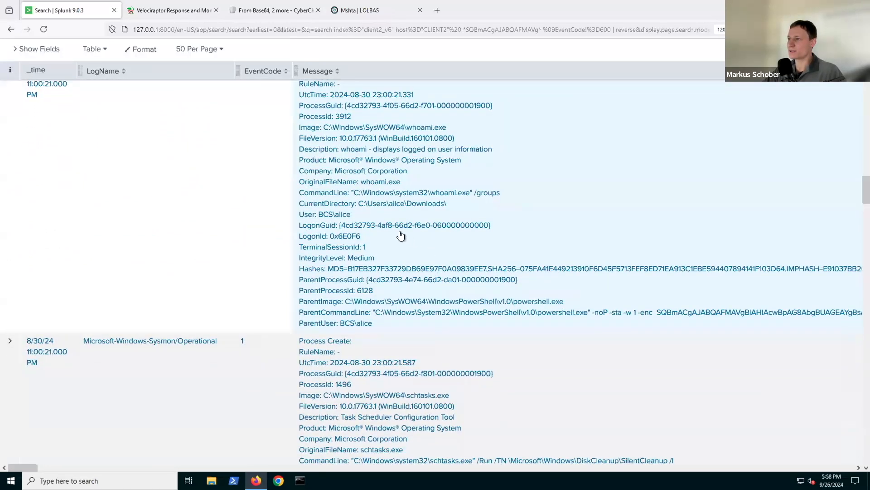
scroll(370, 230, "up", 1)
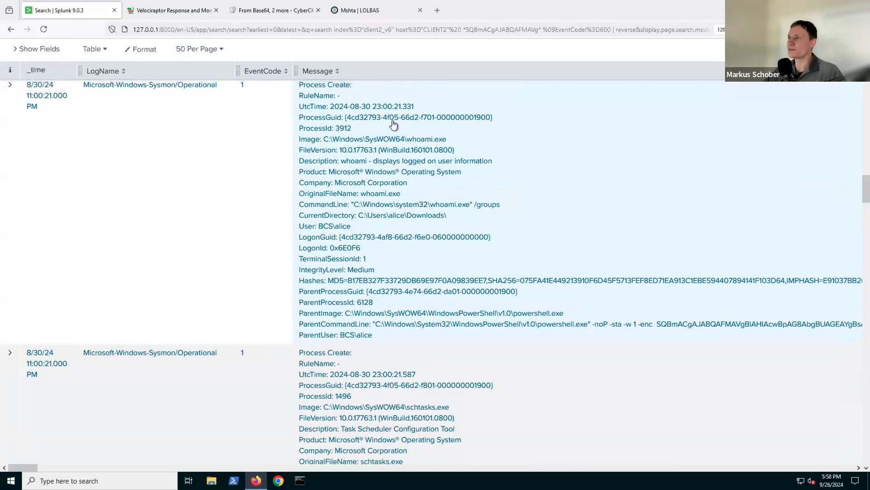
scroll(398, 134, "up", 1)
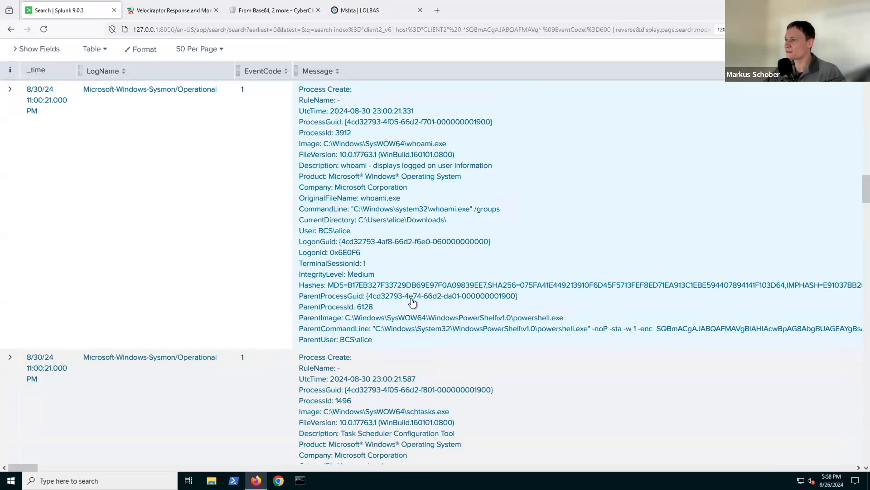
- Examine the schtasks.exe SilentCleanup launch and the 11:00:23 PM PowerShell creation, checking integrity level and parent command line, and return to the query
scroll(414, 303, "down", 5)
scroll(415, 303, "down", 2)
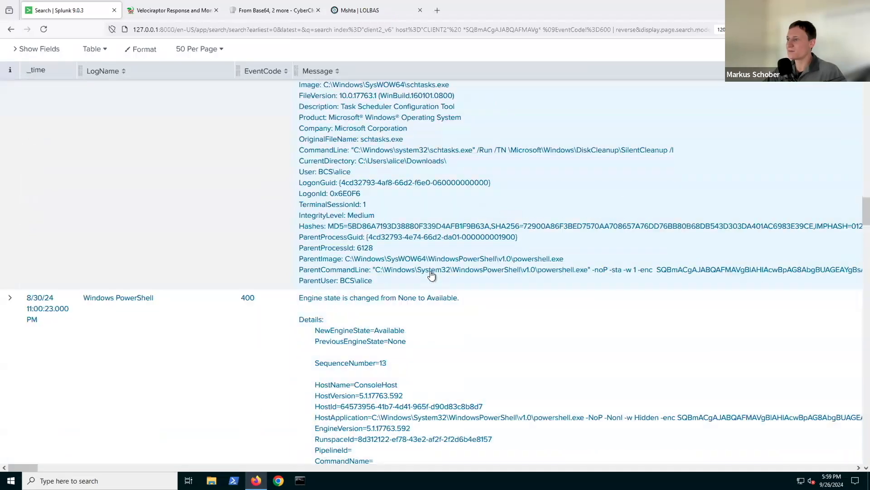
scroll(437, 252, "down", 2)
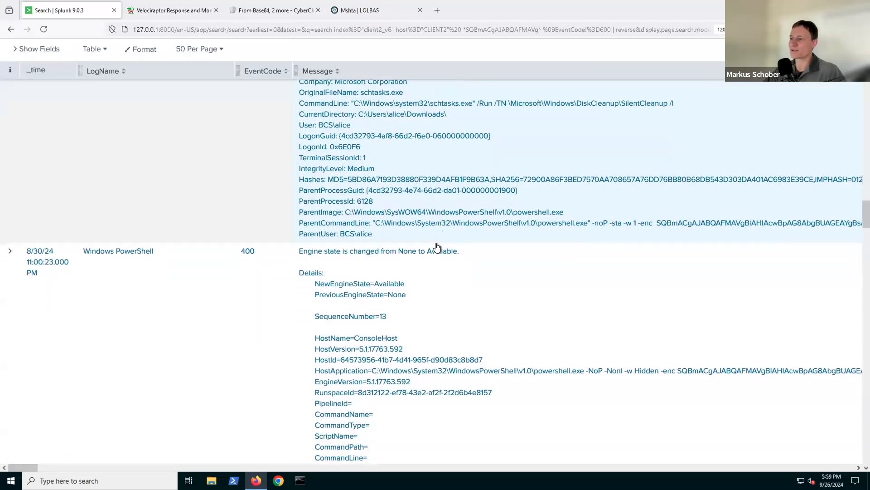
scroll(436, 252, "down", 2)
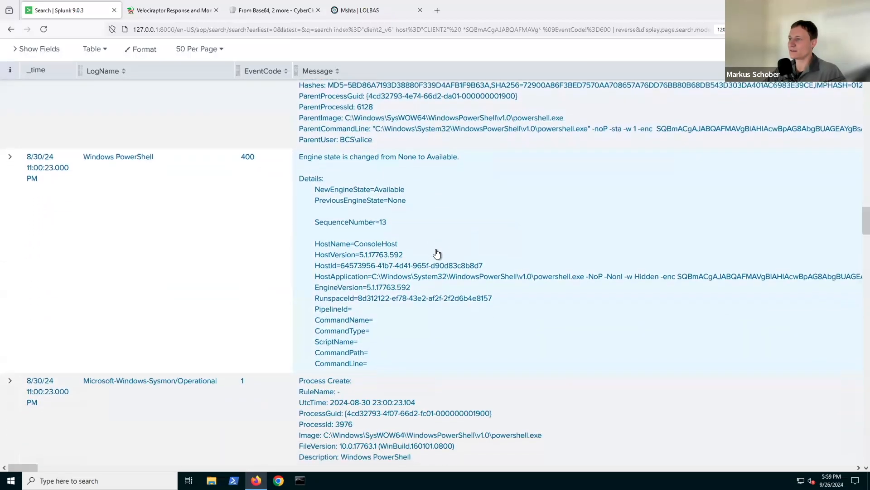
scroll(436, 253, "down", 2)
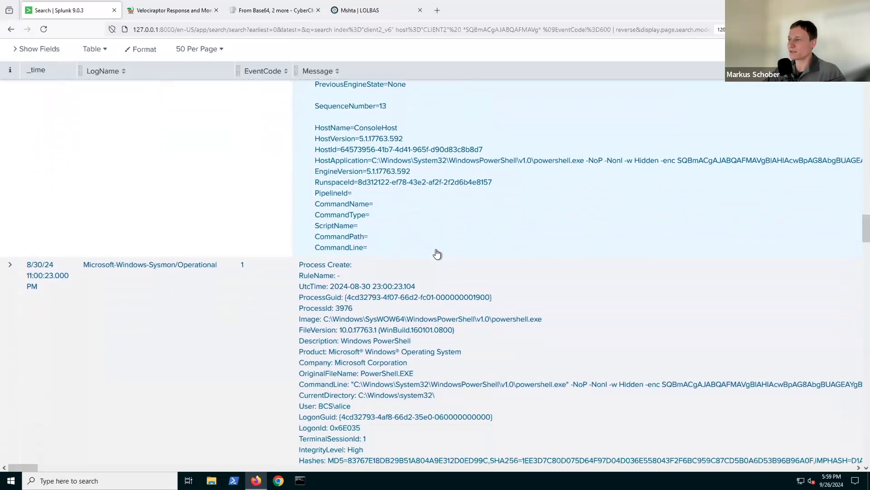
scroll(437, 252, "down", 1)
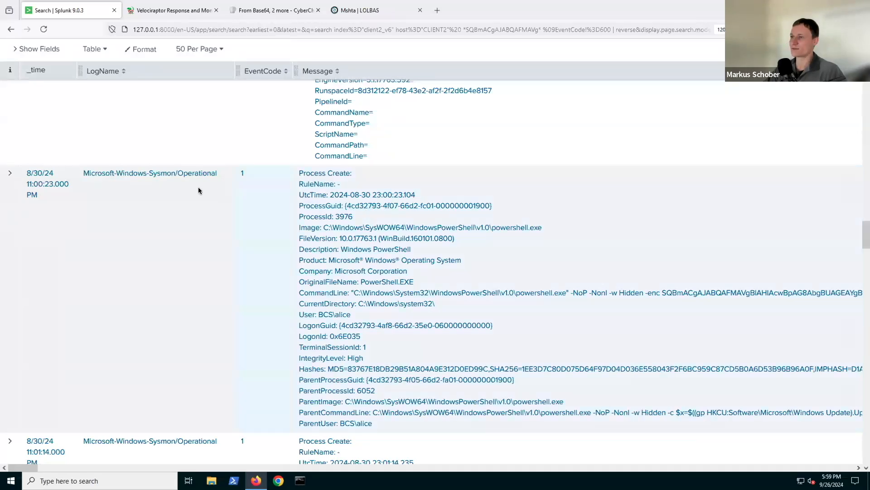
scroll(280, 221, "up", 15)
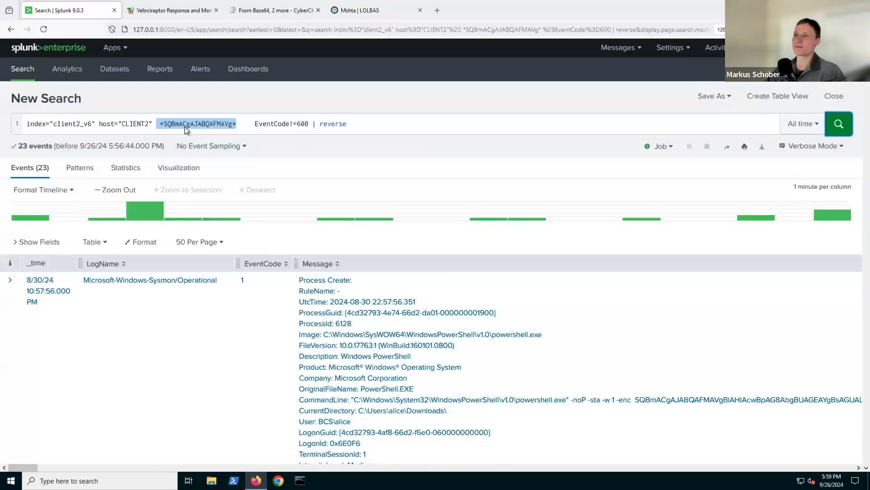
double_click(184, 125)
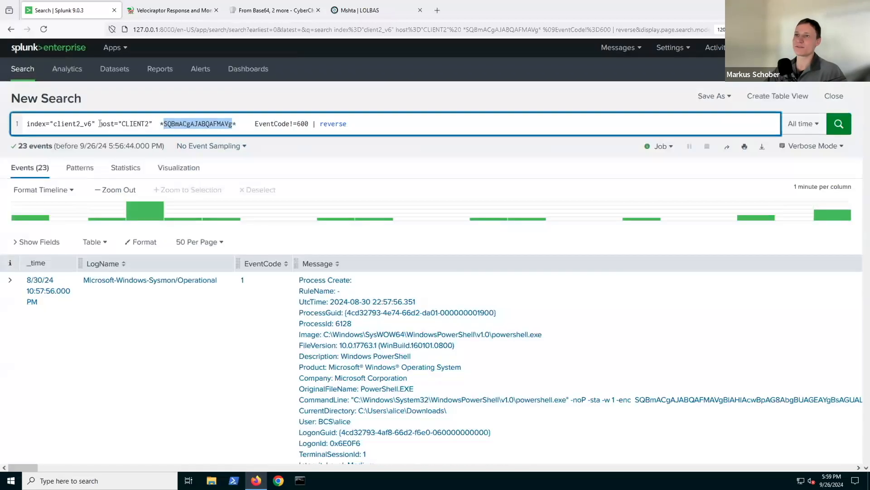
left_click_drag(159, 123, 348, 124)
key("ctrl+v")
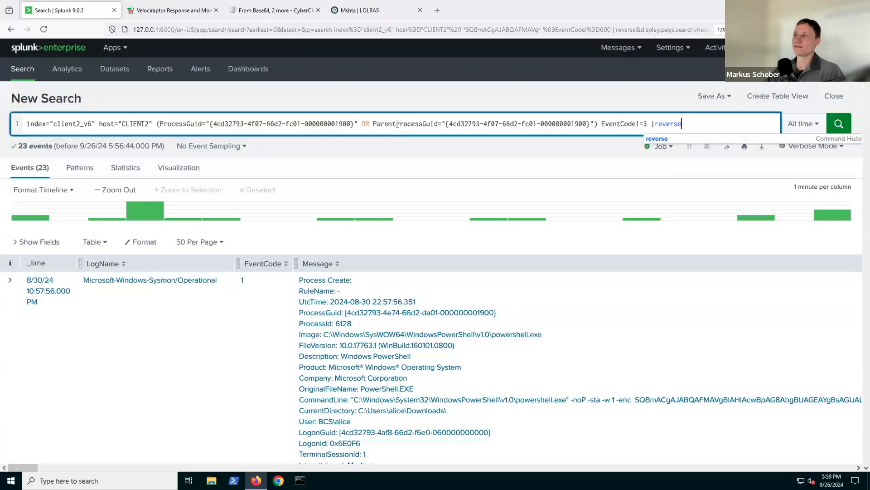
key("Return")
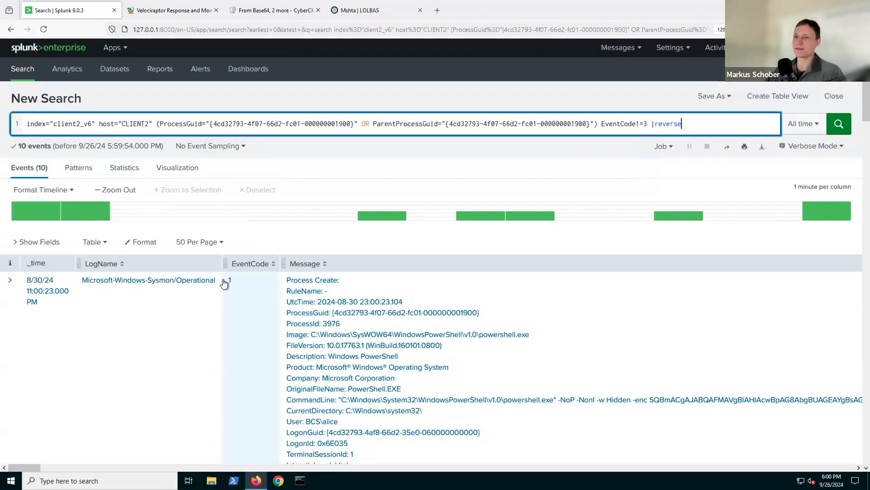
- Examine the 11:00:23 PM PowerShell process creation and its file creation event, including integrity level, parent command line and target filename
scroll(225, 283, "down", 2)
scroll(233, 272, "down", 1)
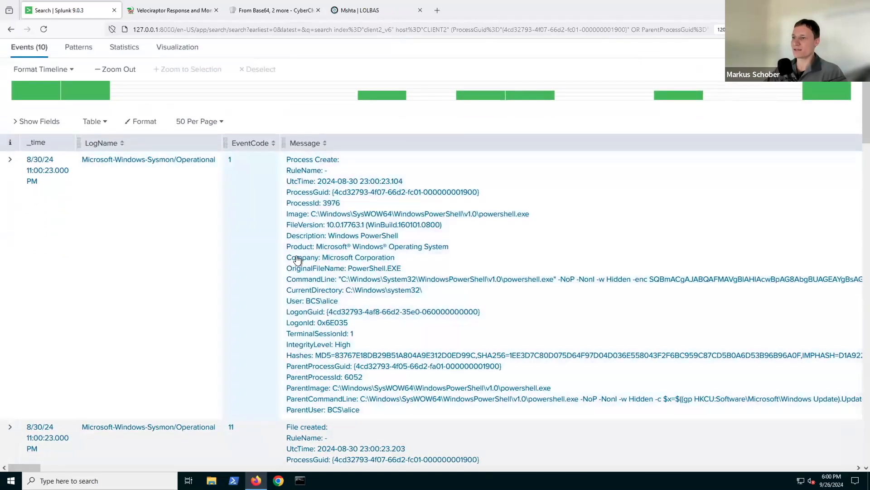
scroll(292, 258, "down", 2)
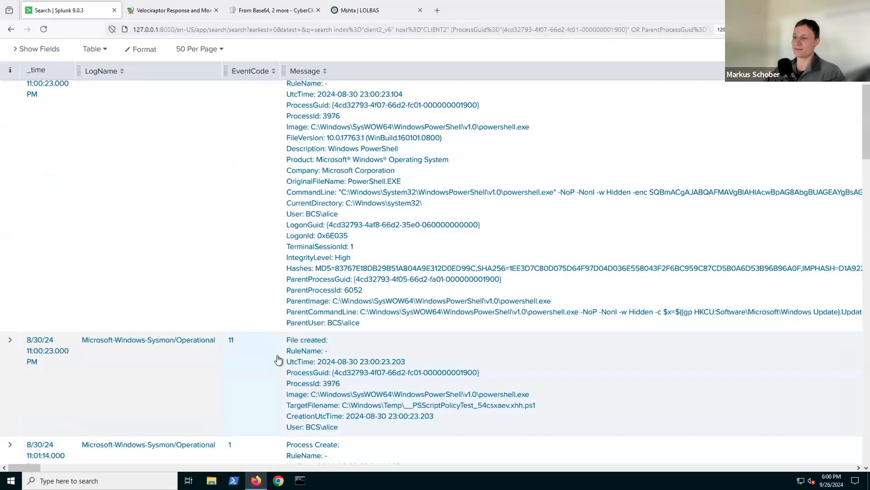
scroll(278, 359, "down", 1)
scroll(261, 343, "down", 4)
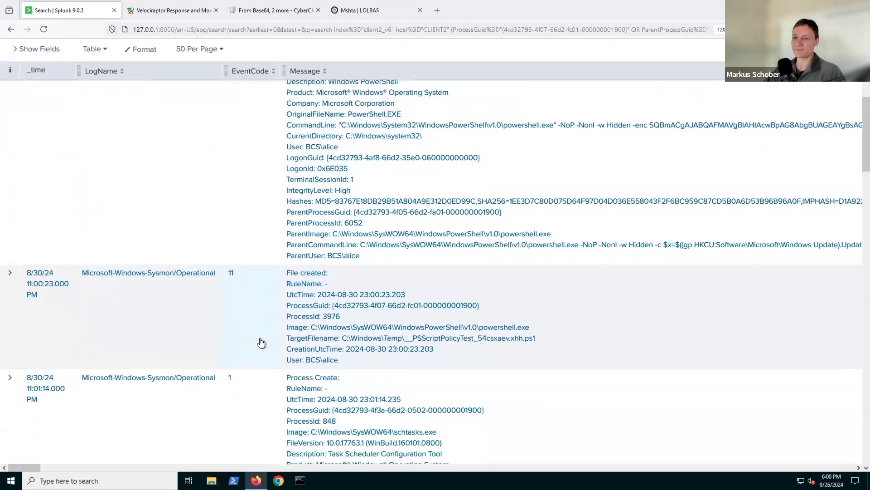
- Read the full command line of the 11:01:14 PM schtasks.exe process creation, through to the registry path it references
scroll(230, 251, "down", 3)
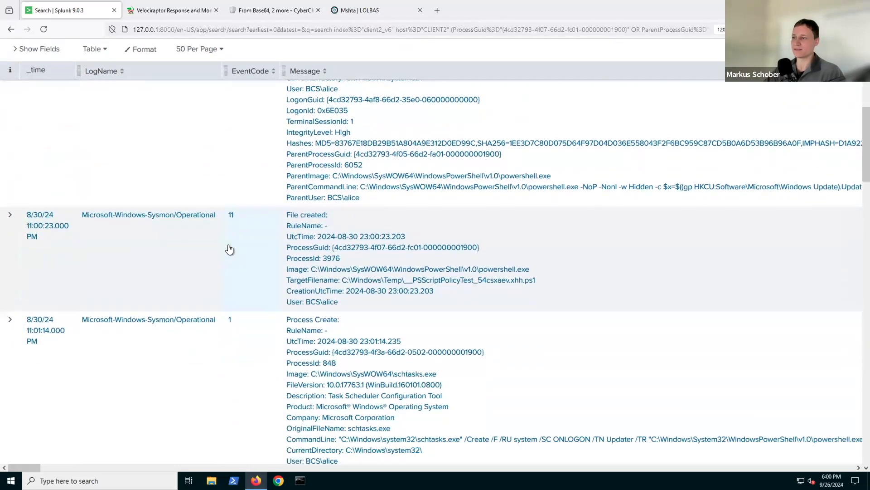
scroll(236, 255, "down", 4)
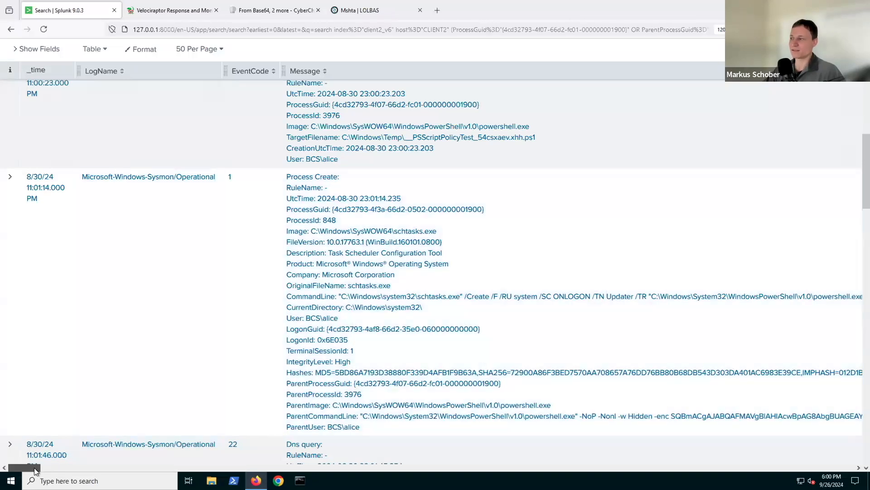
left_click_drag(34, 467, 55, 467)
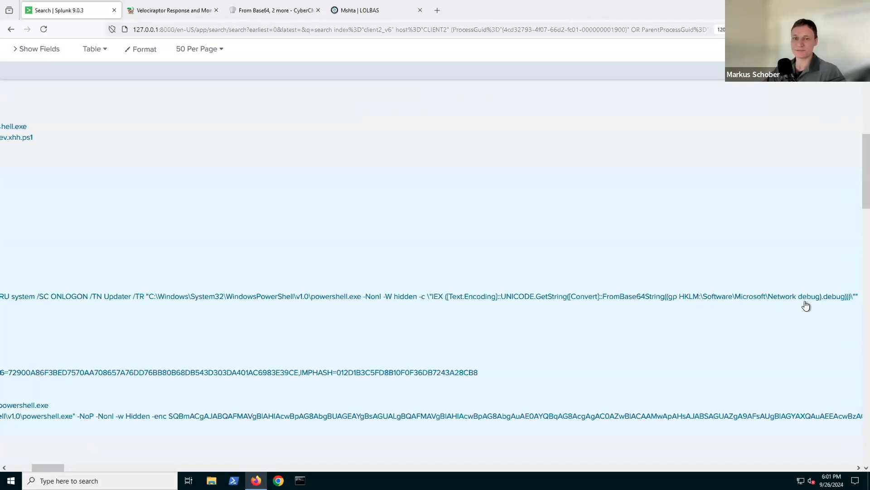
scroll(674, 307, "down", 1)
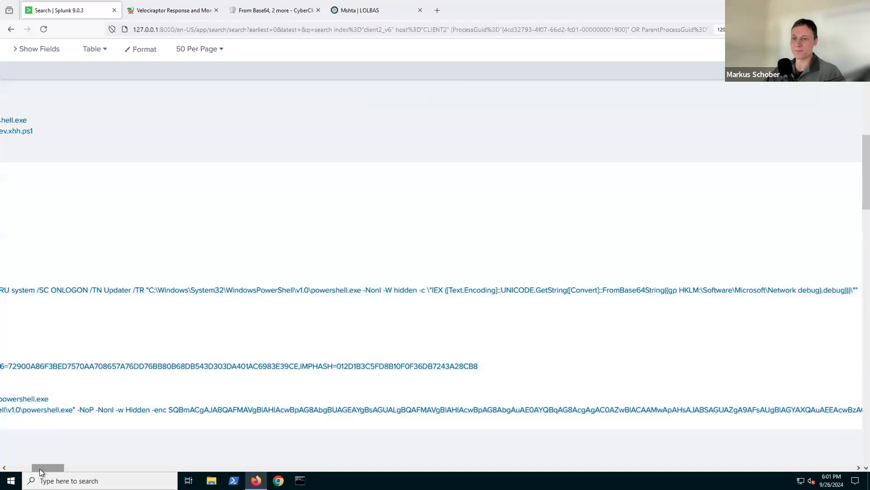
left_click_drag(40, 468, 11, 468)
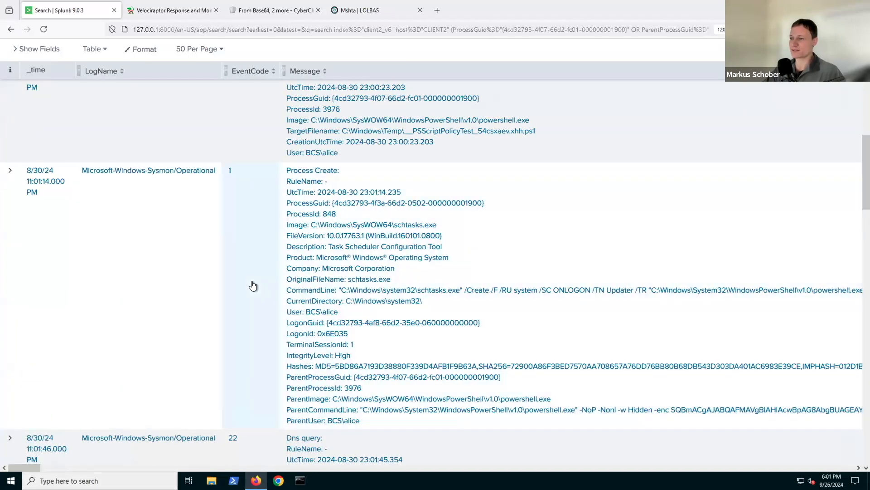
- Examine the 11:01:46 PM DNS query's name and results and the target filename of the 11:07:28 PM file creation
scroll(253, 286, "down", 3)
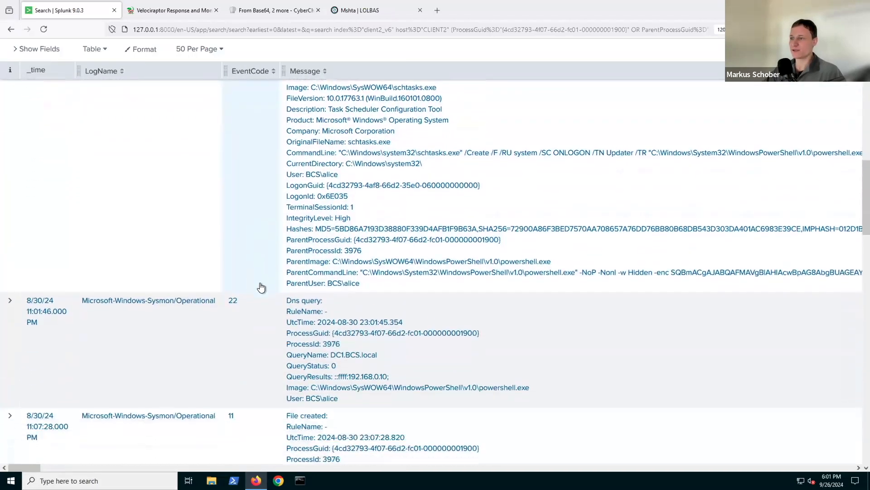
scroll(260, 287, "down", 1)
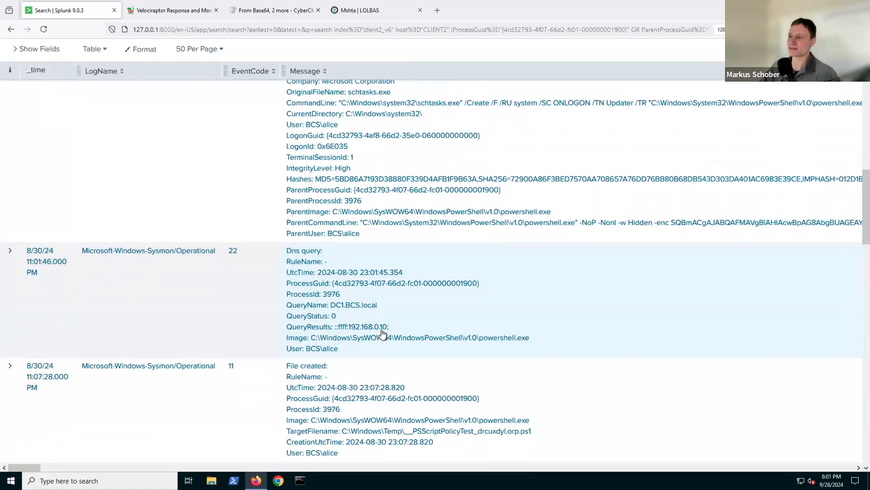
scroll(263, 282, "down", 1)
scroll(263, 280, "down", 2)
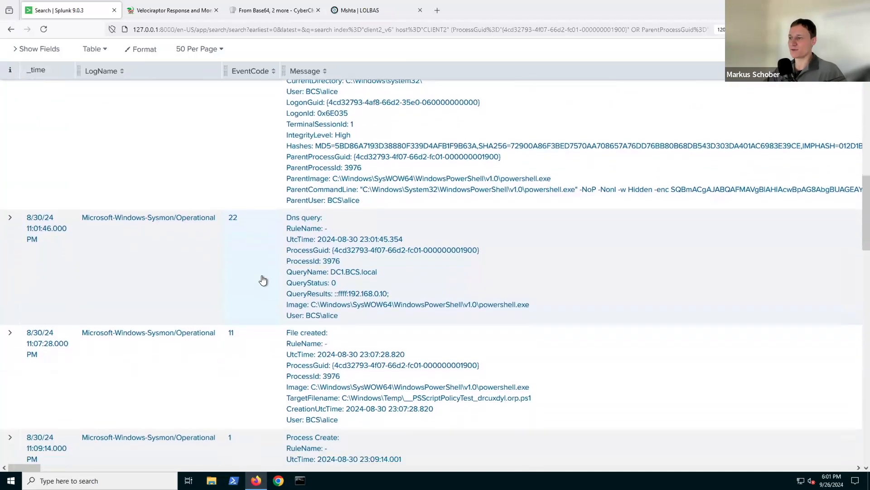
scroll(266, 279, "down", 2)
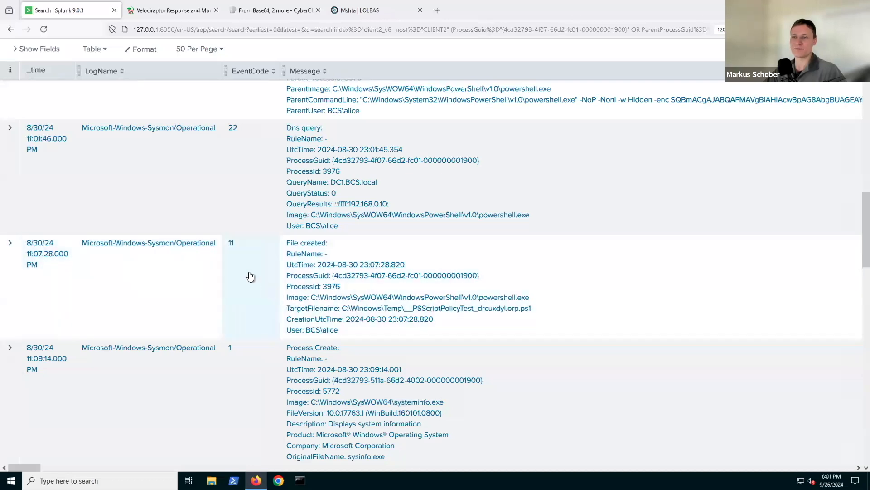
scroll(252, 276, "down", 1)
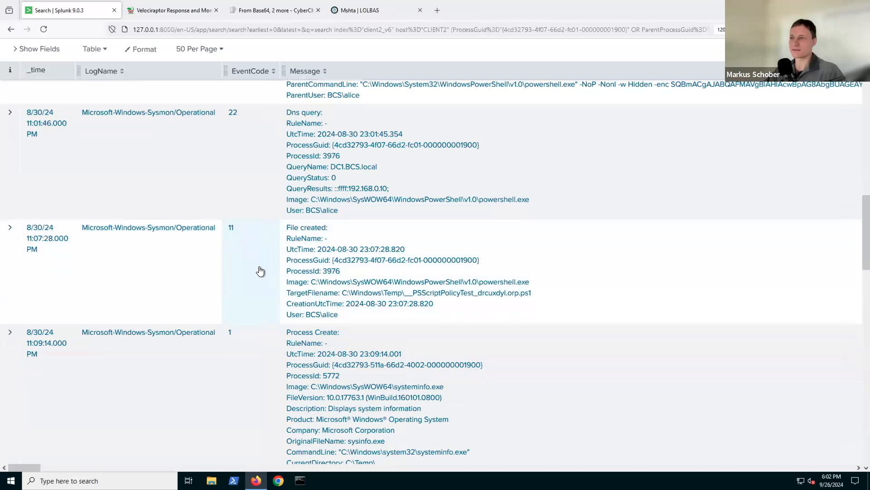
scroll(260, 267, "down", 1)
scroll(263, 263, "down", 1)
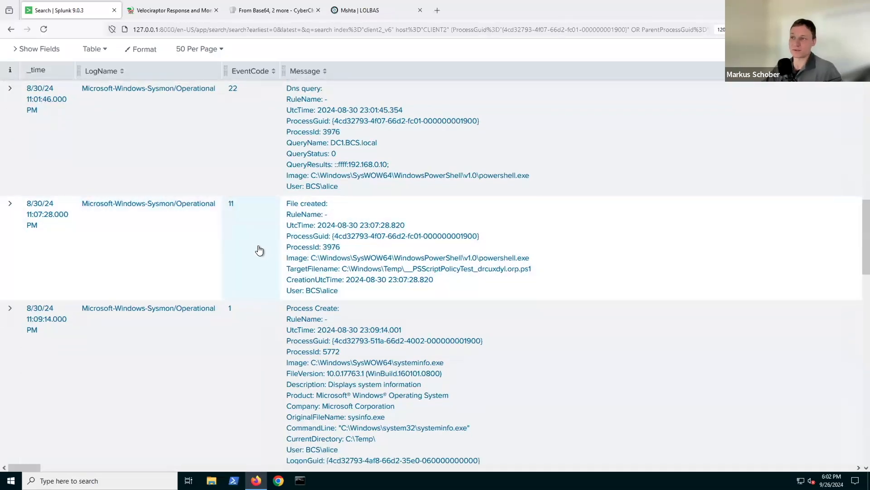
scroll(260, 249, "up", 1)
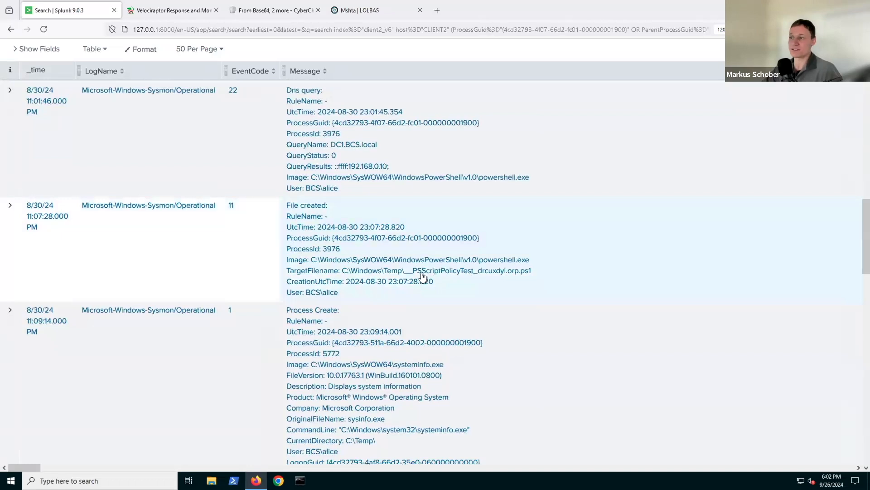
- Examine the 11:09:14 PM systeminfo.exe process creation, including its command line, current directory and parent process
scroll(565, 282, "down", 3)
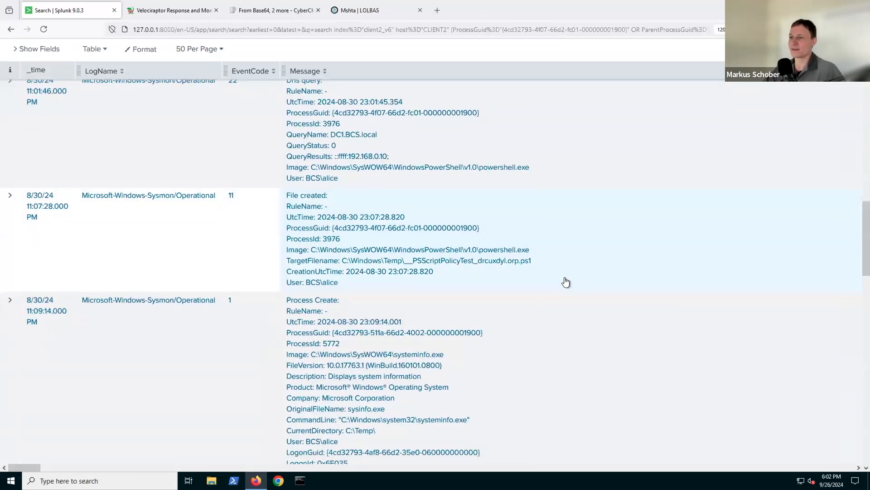
scroll(565, 282, "down", 3)
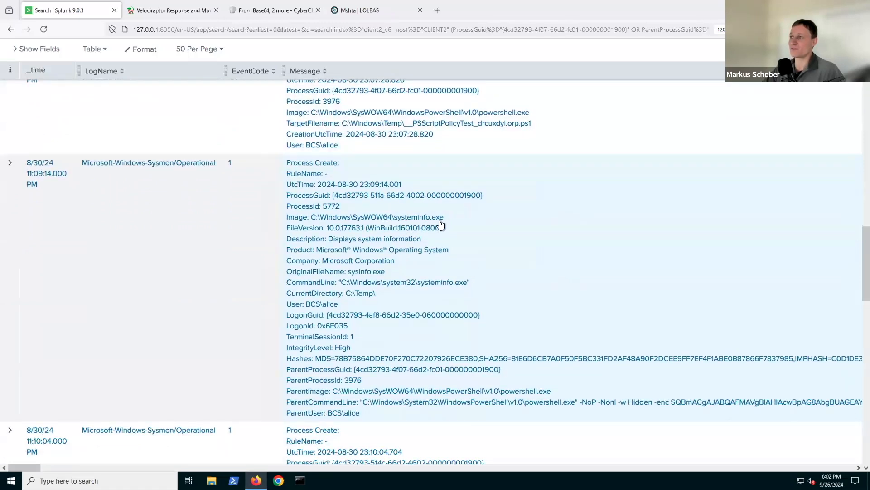
scroll(555, 252, "down", 3)
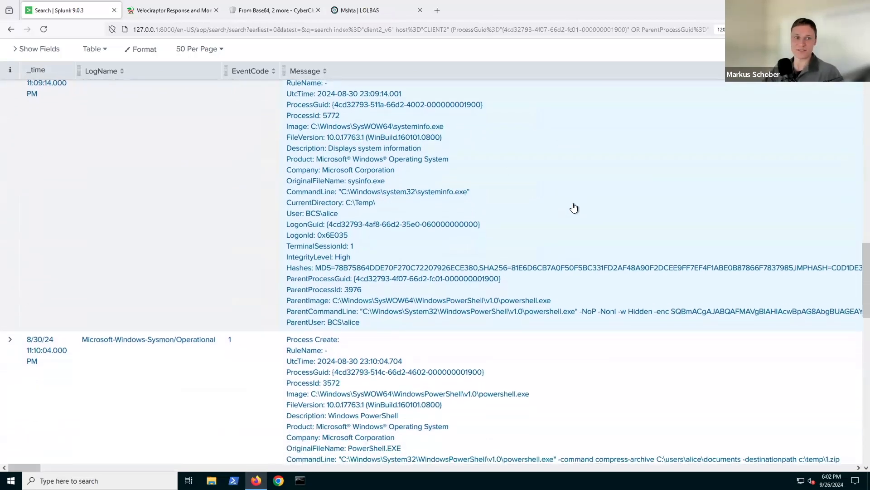
- Examine the 11:10:04 PM PowerShell compress-archive process creation, checking the source folder, destination path and current directory
scroll(574, 207, "down", 3)
scroll(517, 364, "down", 3)
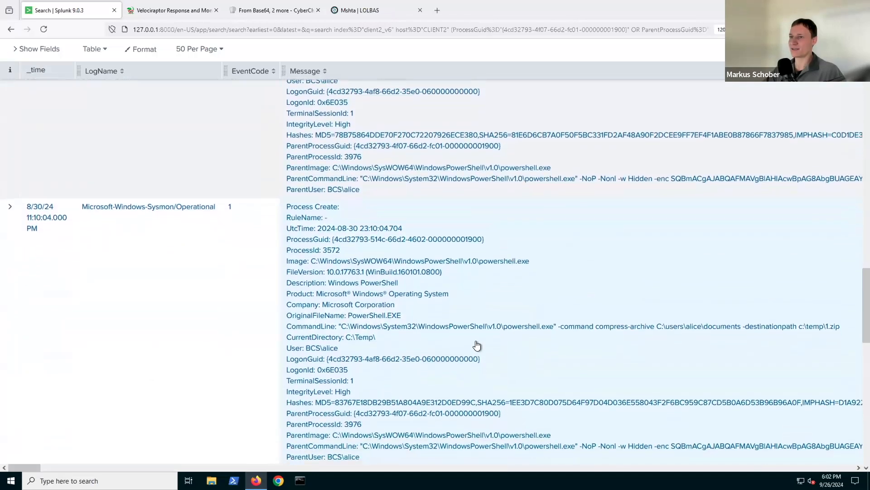
scroll(243, 282, "down", 3)
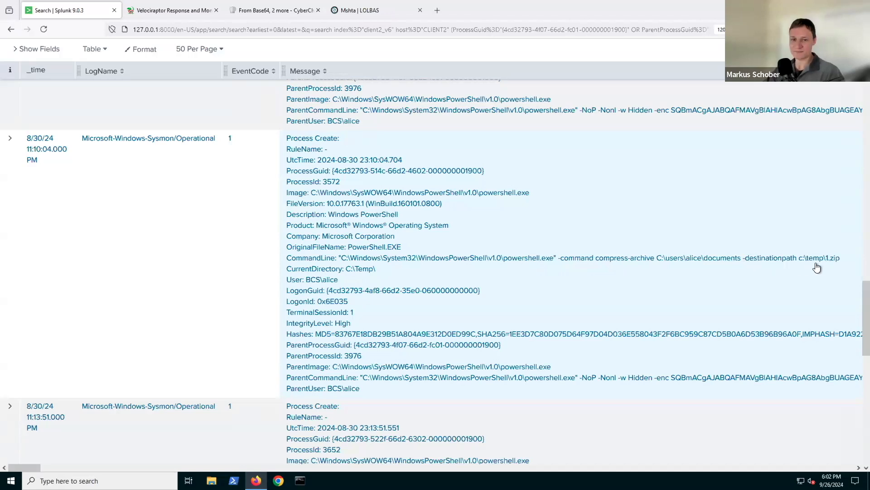
scroll(816, 268, "down", 1)
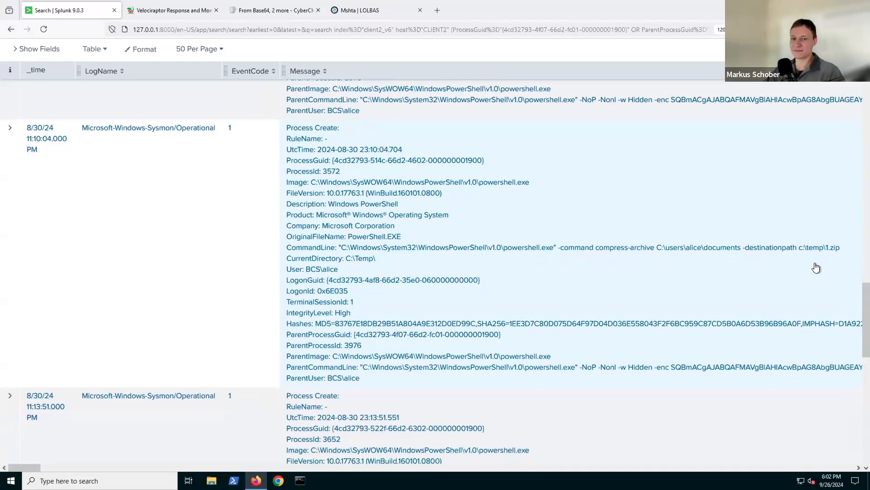
scroll(811, 267, "down", 1)
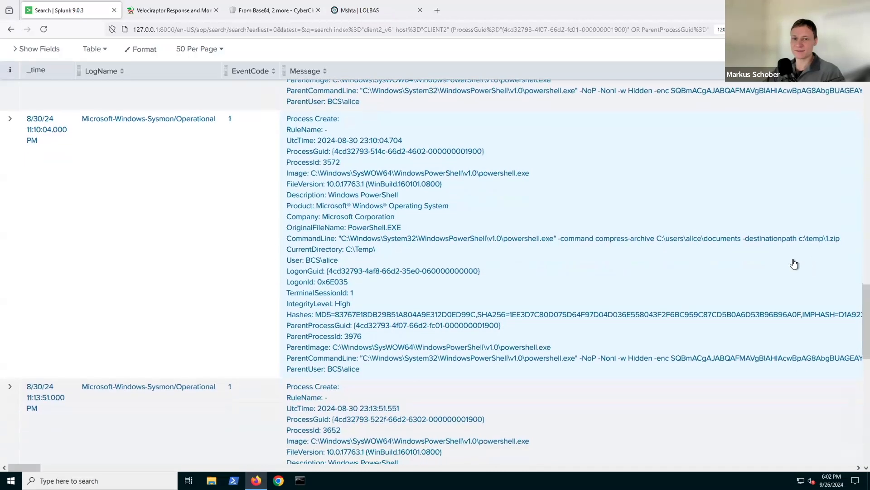
scroll(794, 264, "down", 1)
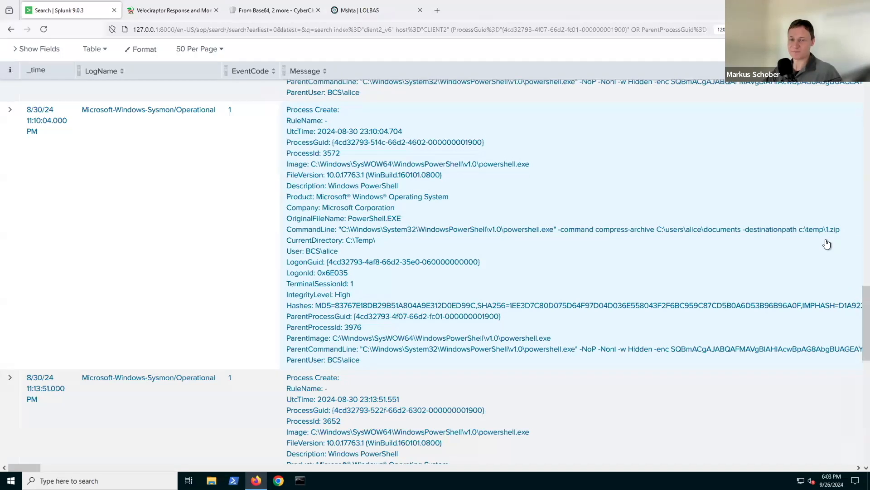
scroll(827, 244, "down", 1)
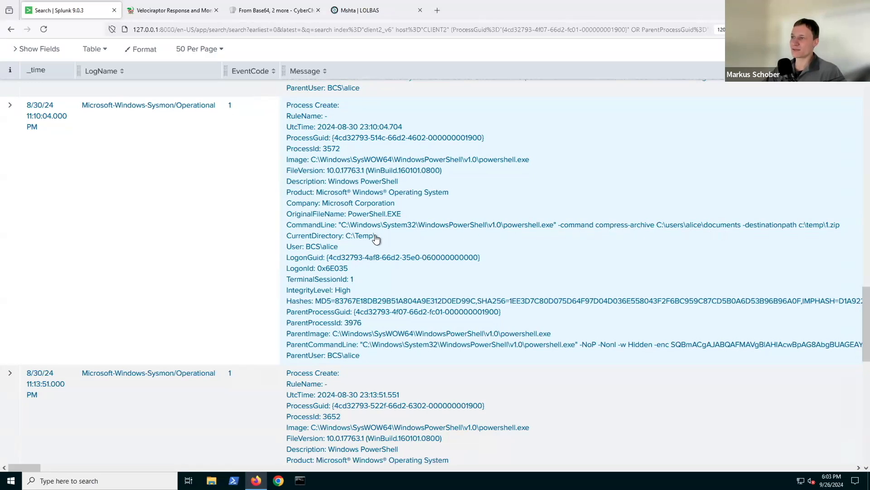
scroll(507, 246, "down", 1)
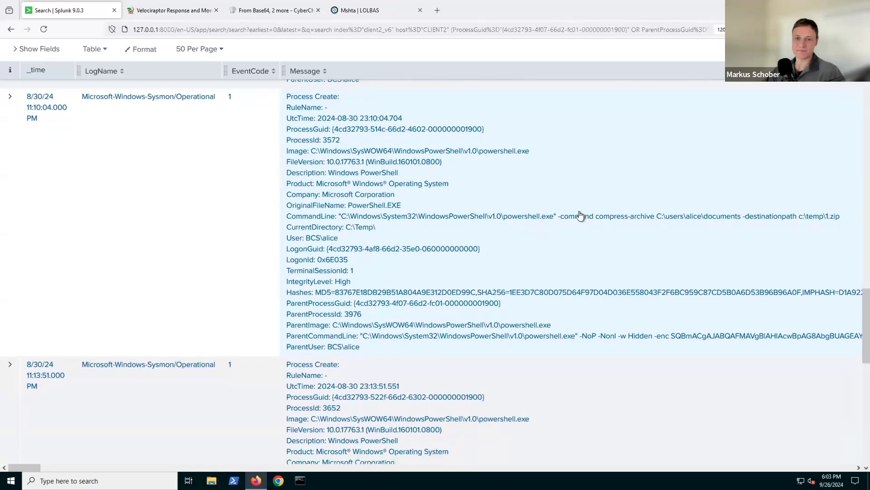
- Examine the 11:13:51 PM PowerShell remove-item process creation, checking the deleted path in its command line and its parent process
scroll(578, 215, "down", 3)
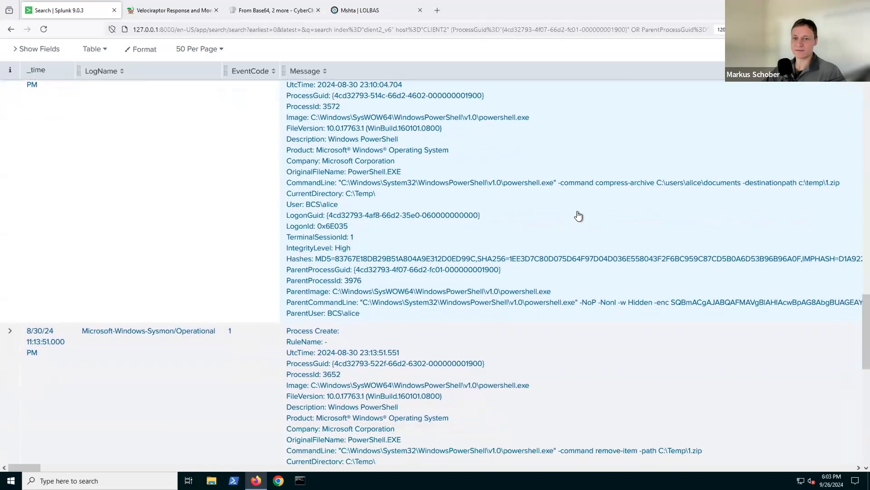
scroll(584, 217, "down", 6)
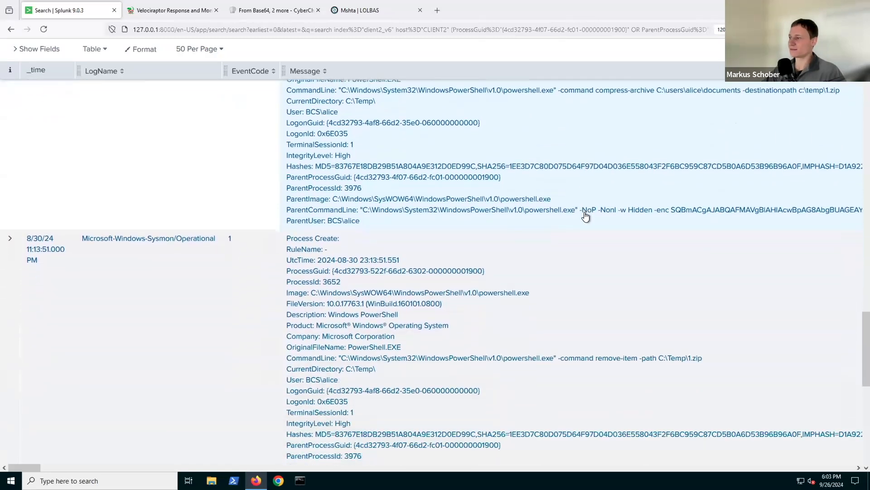
scroll(582, 216, "down", 2)
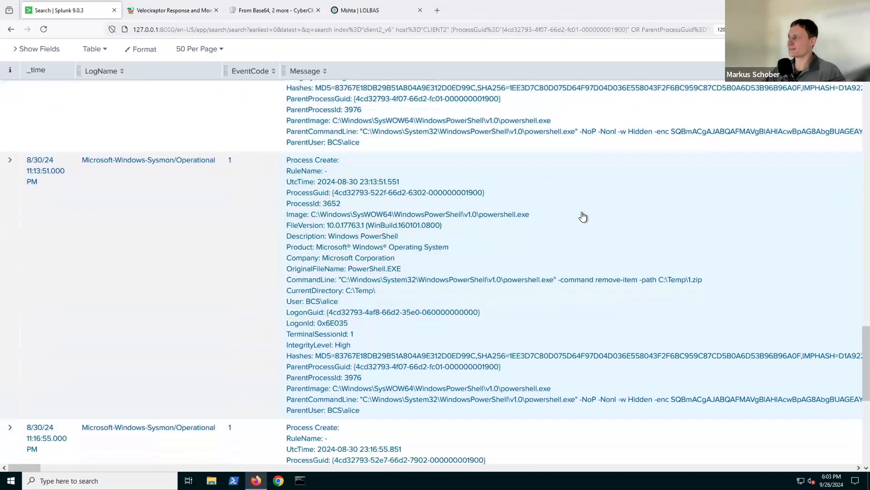
scroll(586, 178, "down", 1)
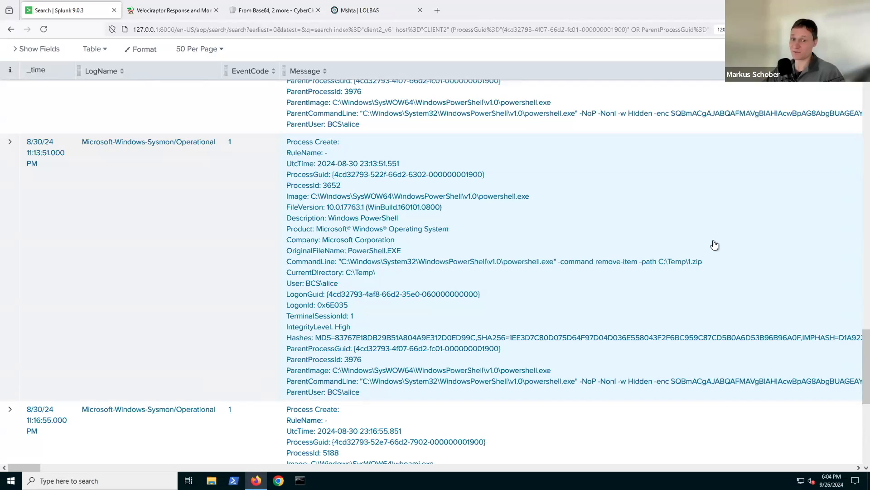
scroll(706, 232, "down", 1)
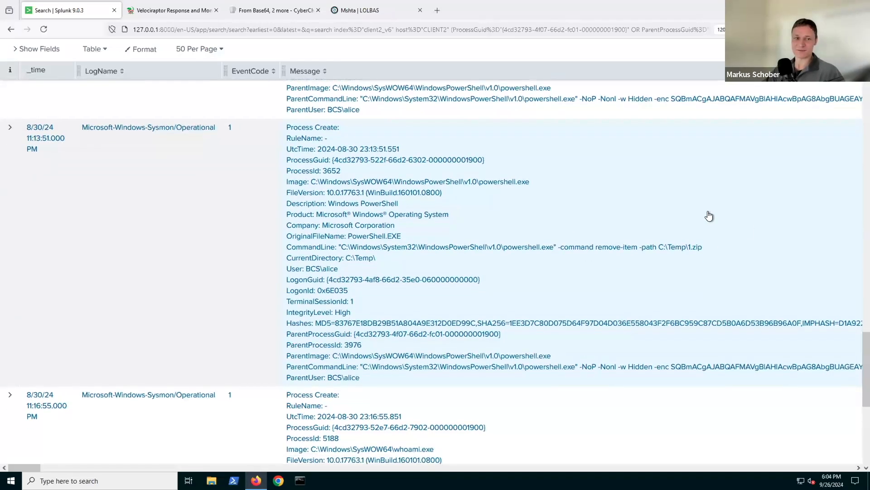
scroll(708, 216, "down", 1)
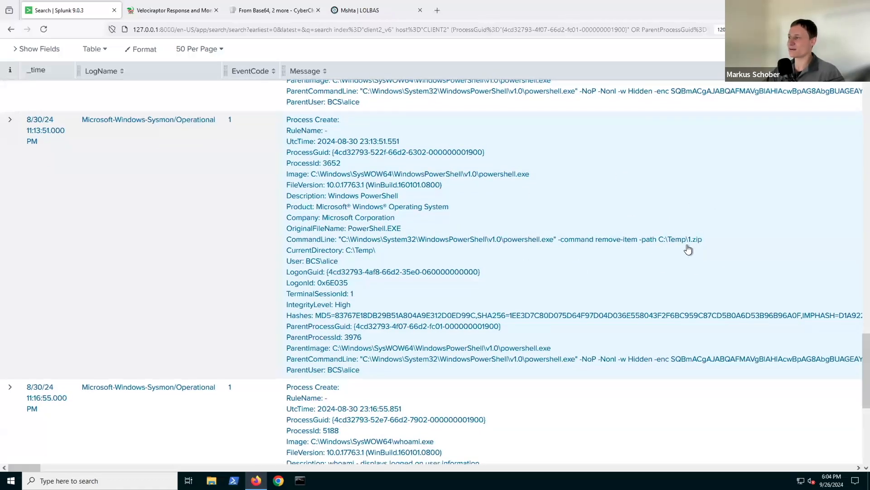
scroll(695, 250, "down", 1)
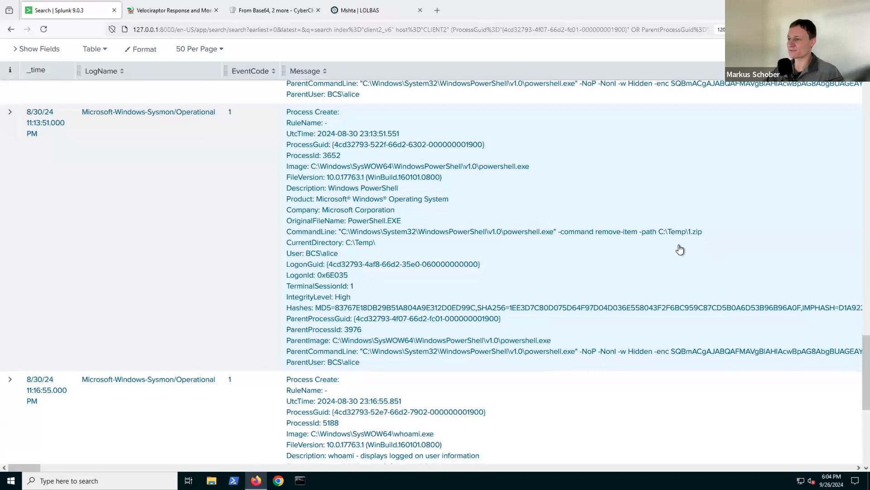
- Examine the 11:16:55 PM whoami.exe process creation, including its command line and parent process, and the 11:16:56 PM DNS query
scroll(687, 251, "down", 5)
scroll(685, 248, "up", 1)
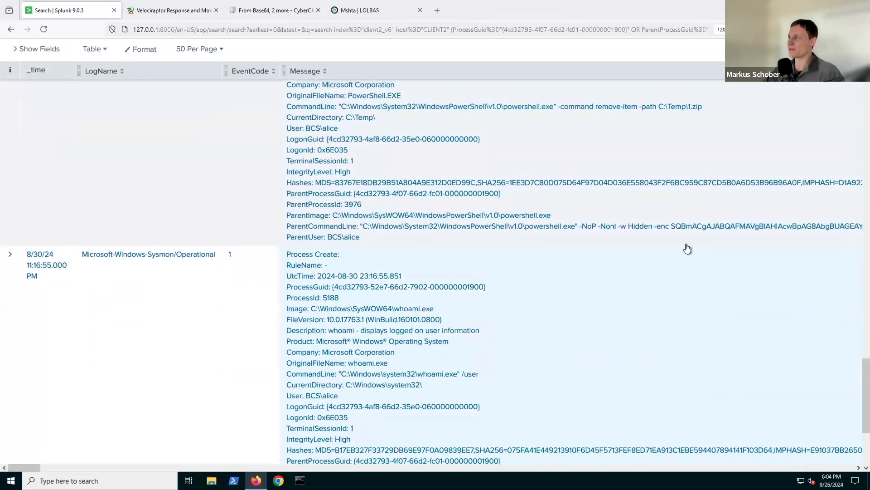
scroll(657, 251, "down", 1)
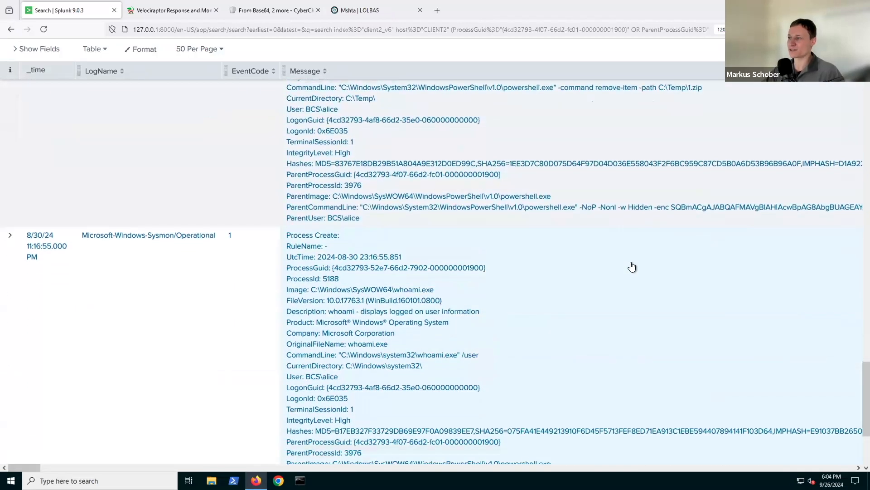
scroll(631, 266, "down", 2)
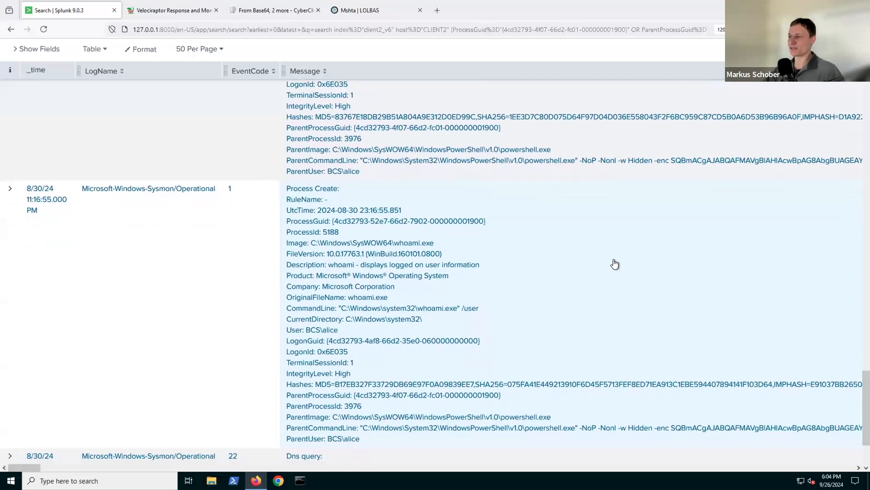
scroll(614, 265, "down", 1)
scroll(537, 257, "down", 1)
scroll(530, 254, "down", 3)
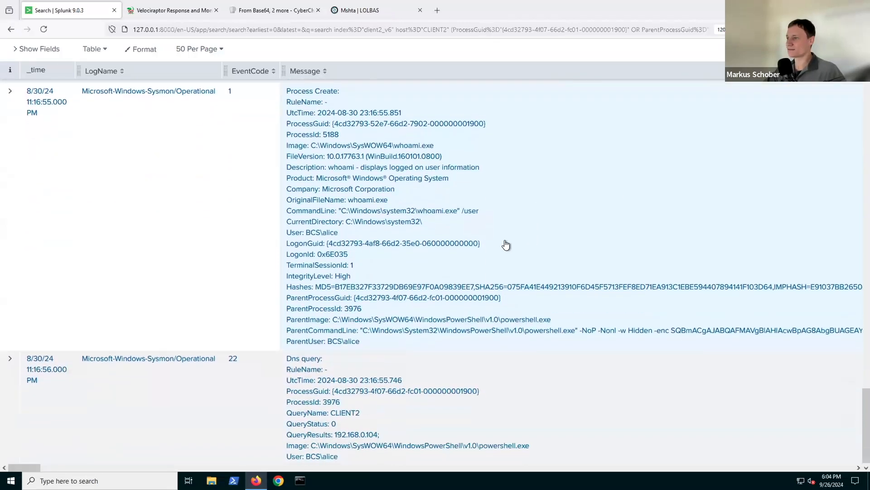
scroll(505, 245, "down", 1)
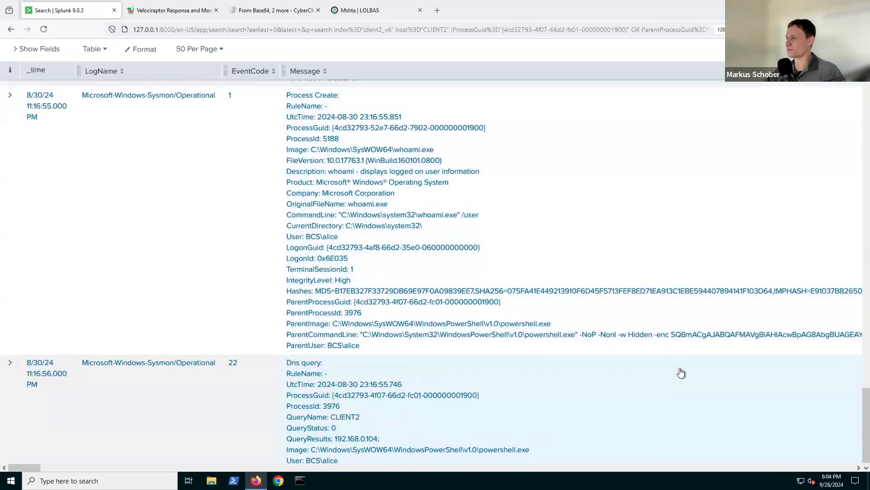
- Review the earlier remove-item, compress-archive and systeminfo.exe process creations again, comparing their command lines and current directories
scroll(619, 293, "up", 5)
scroll(618, 294, "up", 3)
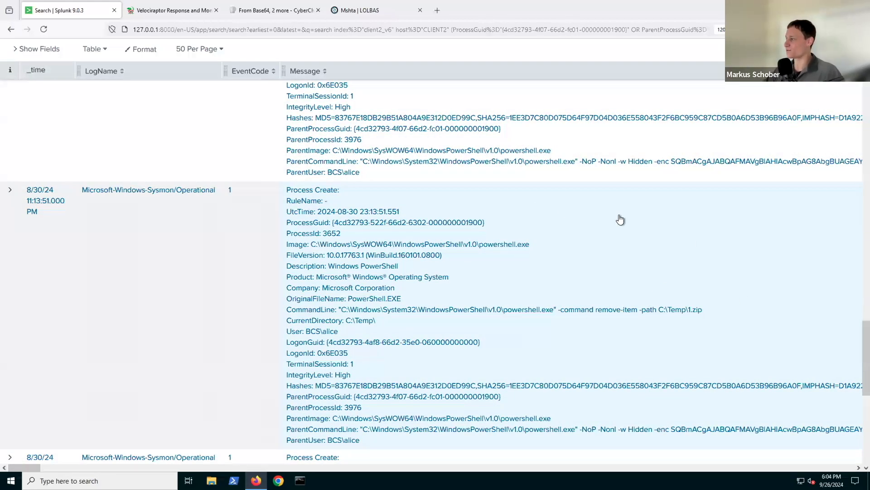
scroll(620, 219, "up", 1)
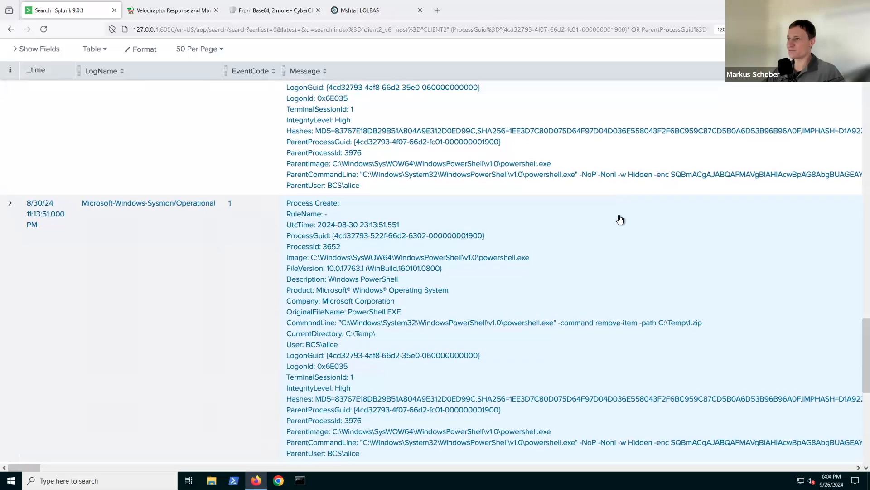
scroll(620, 219, "up", 4)
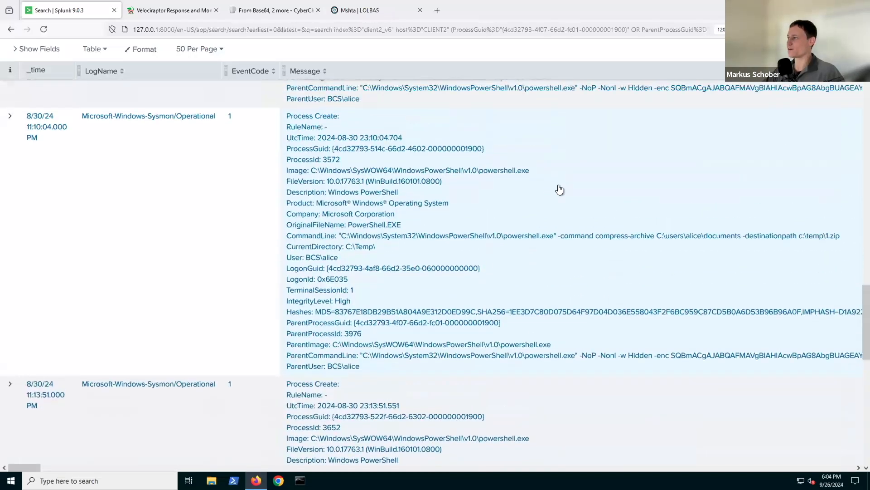
scroll(643, 217, "up", 4)
scroll(784, 254, "down", 1)
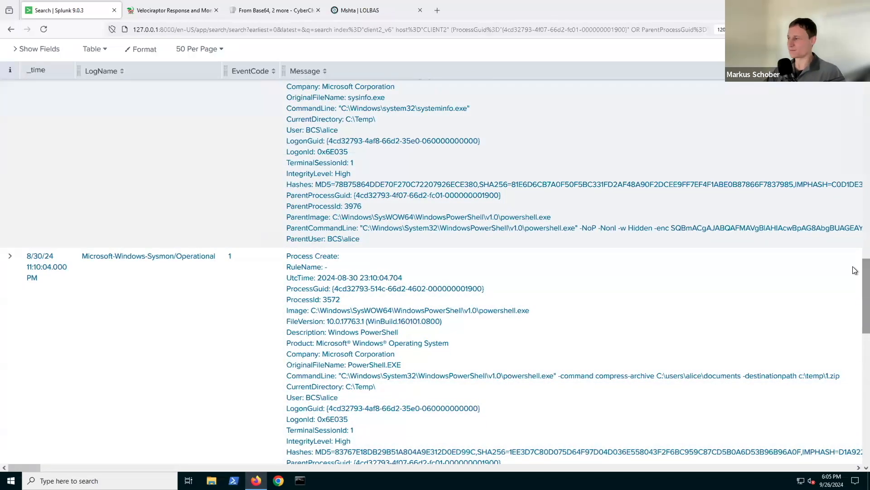
scroll(854, 267, "up", 1)
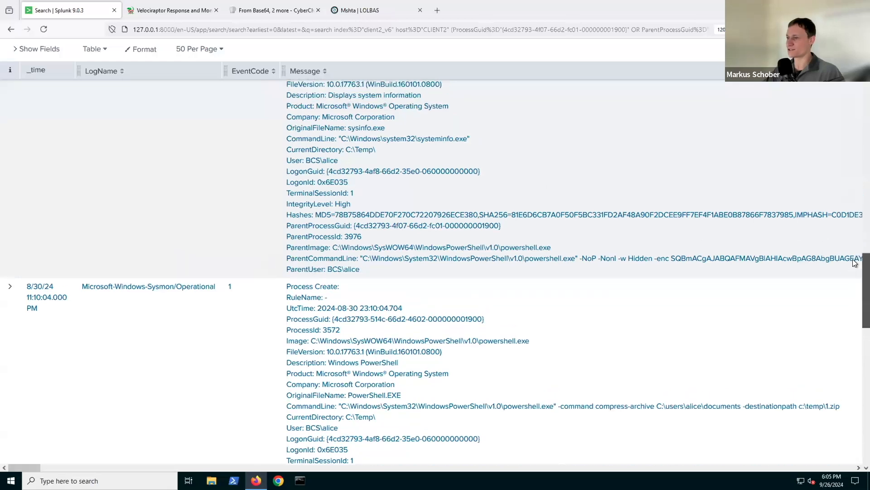
- Replace the process filters with LogName=*task* EventCode=106 for index client2_v6 and host CLIENT2, keeping | reverse, and run the search
left_click_drag(854, 261, 854, 38)
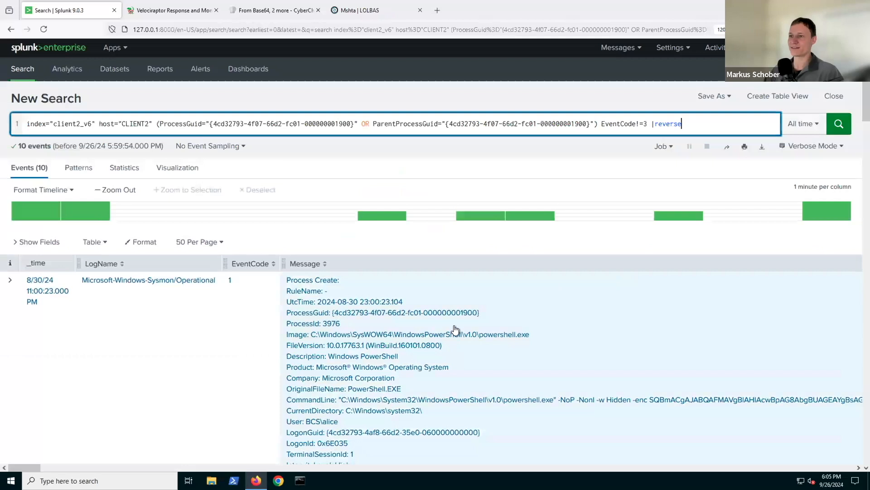
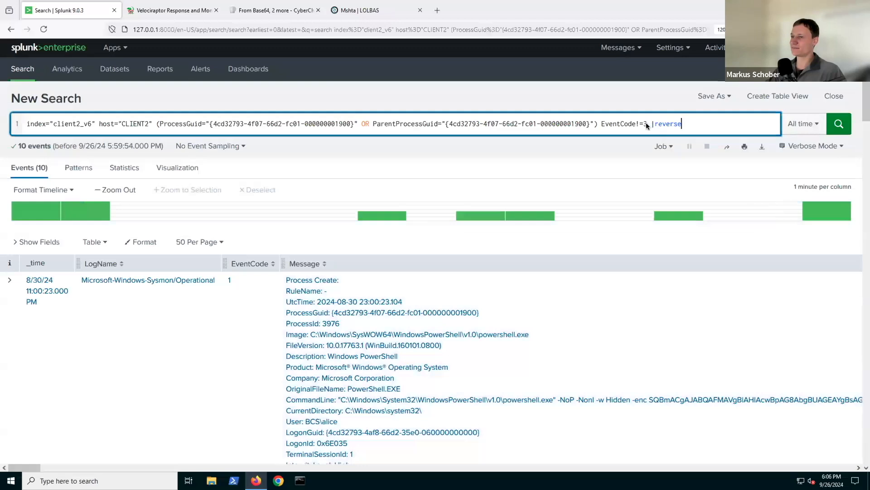
left_click_drag(655, 125, 154, 125)
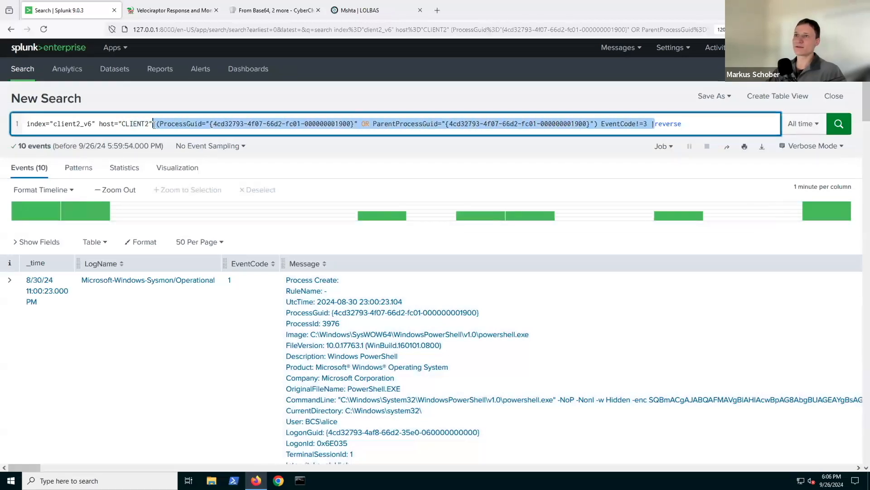
type("LogName=*task* EventCode=106  ")
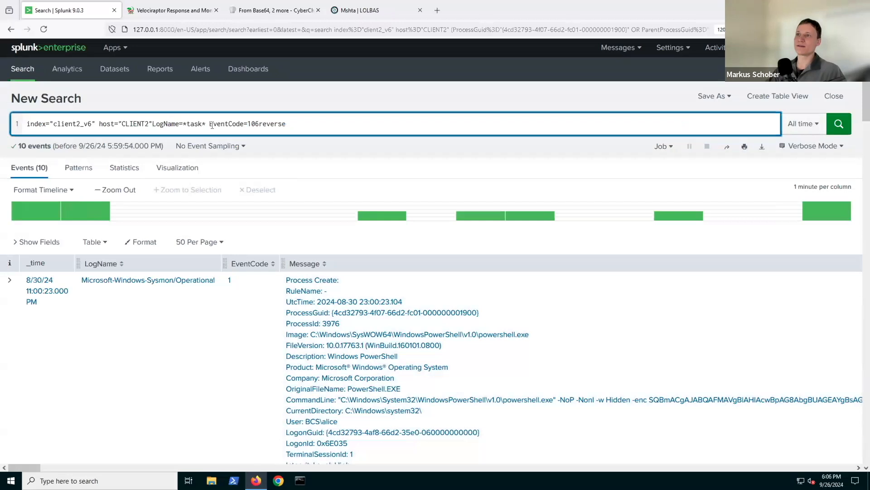
type("|")
key("Return")
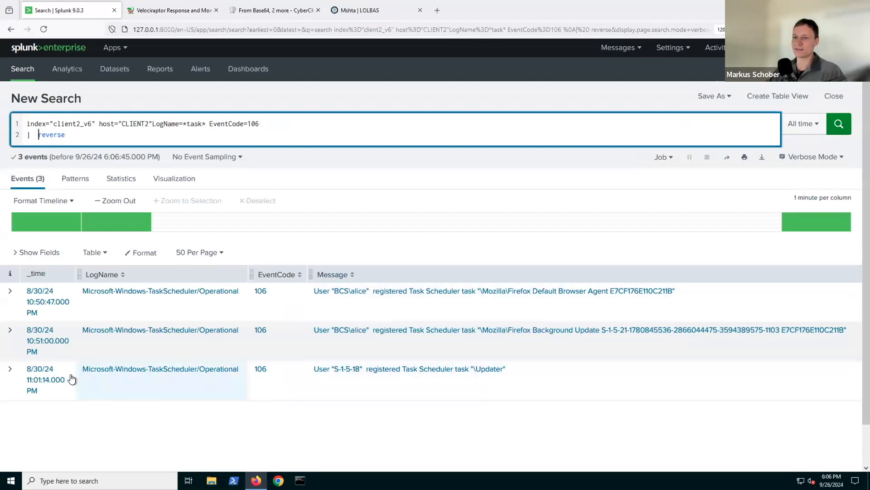
- Expand the 11:01:14 PM task registration event to all its lines, examine the registering SID and task name, and collapse it
left_click(9, 372)
scroll(141, 381, "down", 2)
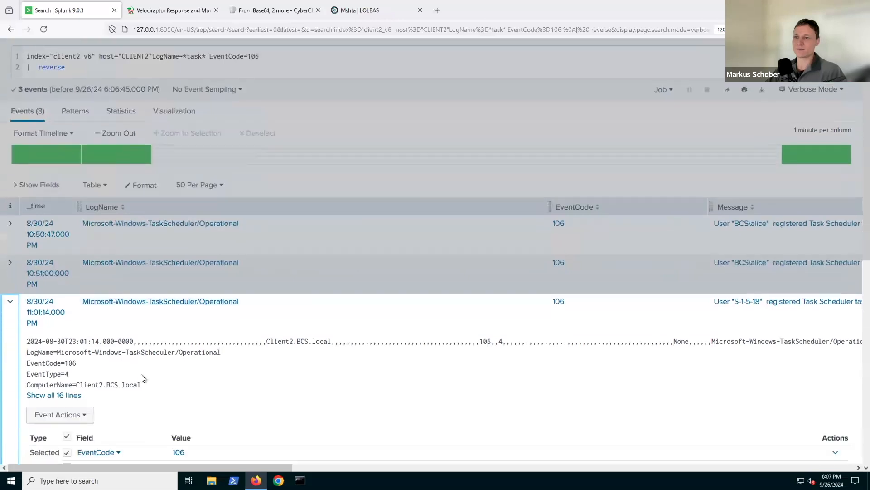
left_click(55, 394)
scroll(243, 369, "down", 2)
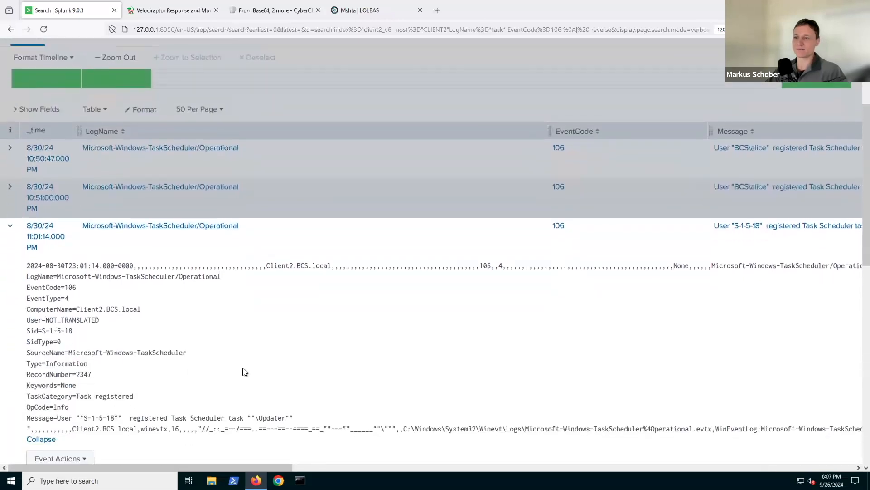
left_click_drag(298, 403, 121, 330)
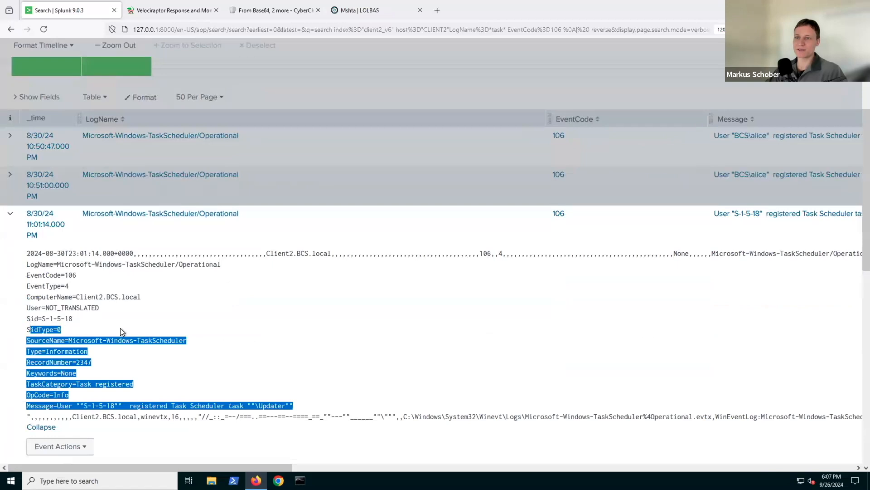
left_click(189, 344)
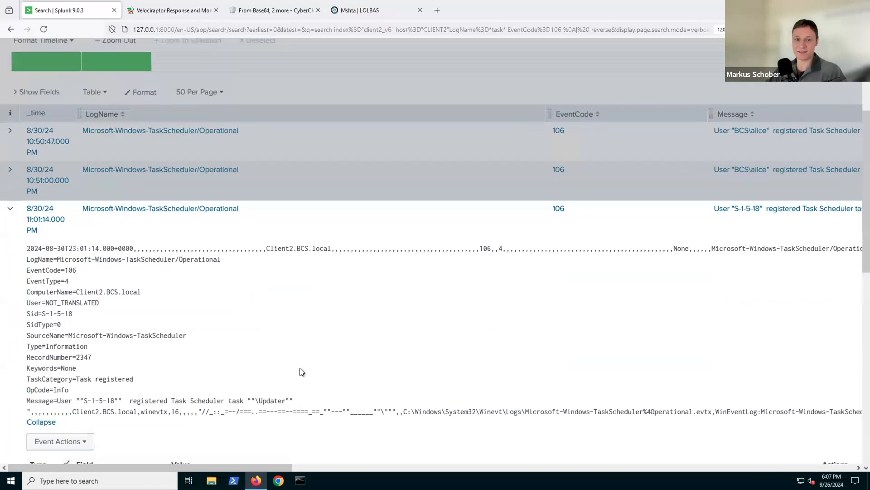
scroll(299, 371, "down", 1)
left_click_drag(286, 383, 255, 384)
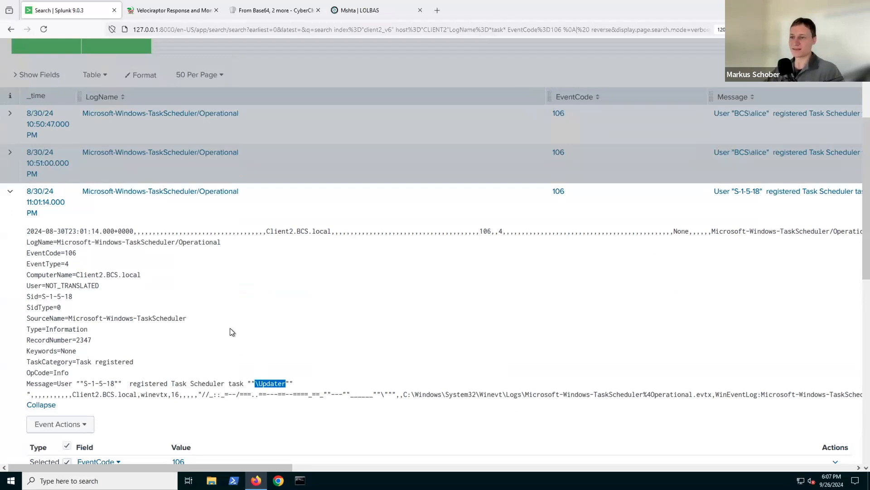
left_click(10, 193)
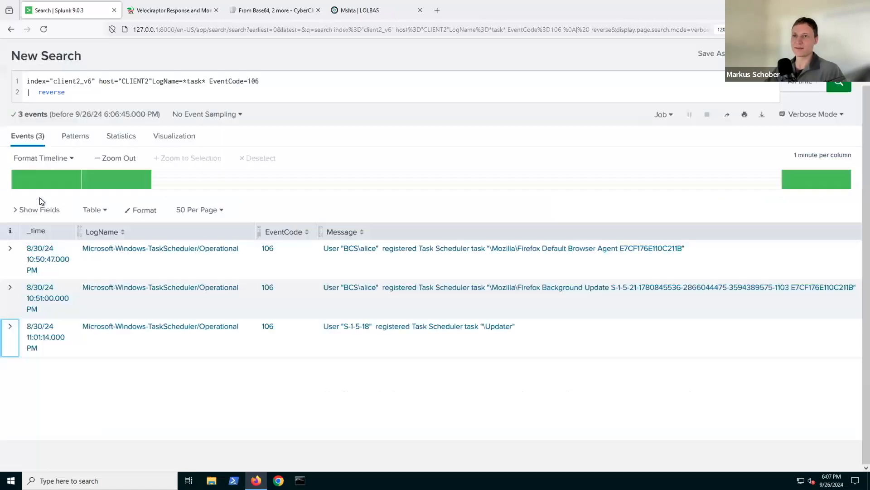
- Replace the host and task filters with LogName!=*sysmon* LogName=*powershell* EventCode=400 and run the search
scroll(353, 262, "up", 1)
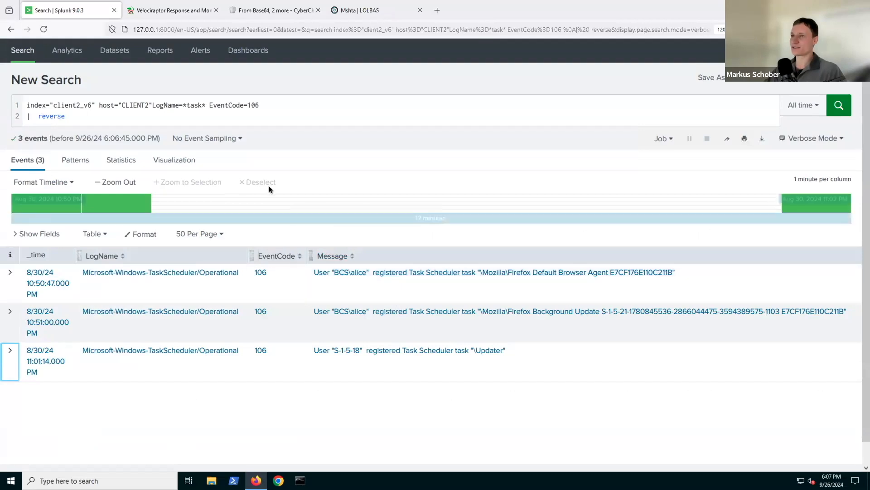
left_click_drag(261, 106, 100, 106)
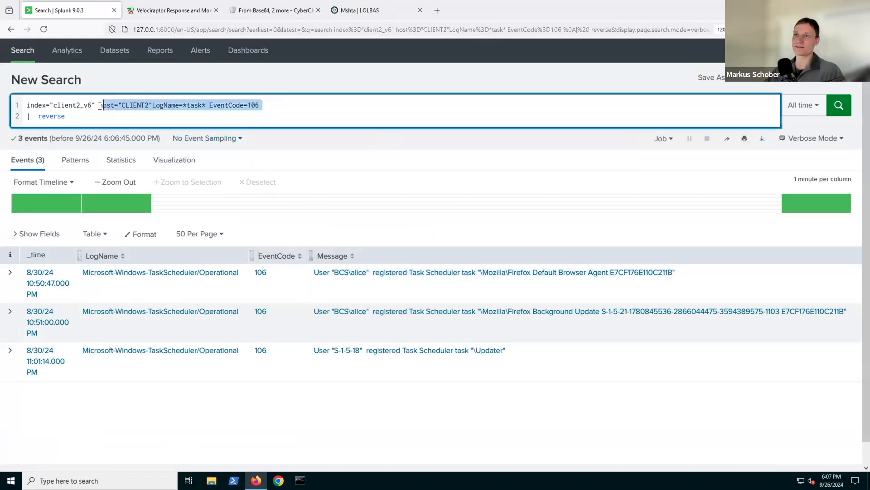
type("LogName!=*sysmon* LogName=*powershell* EventCode=400")
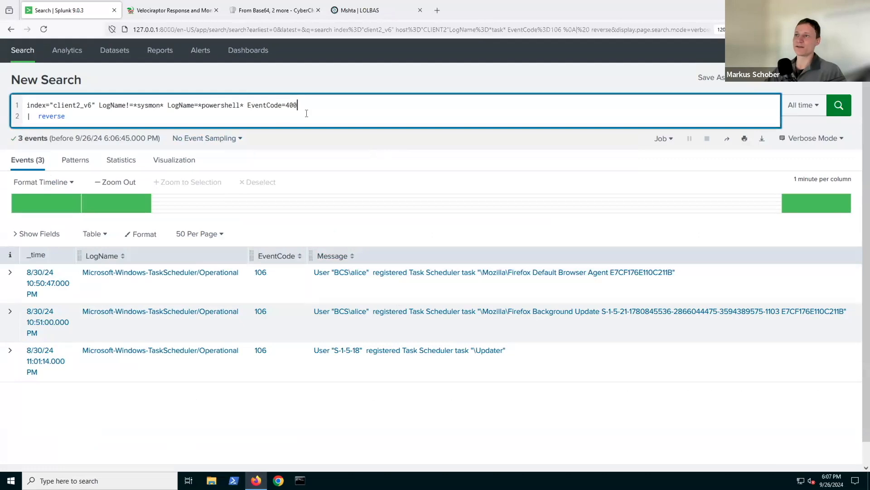
key("Return")
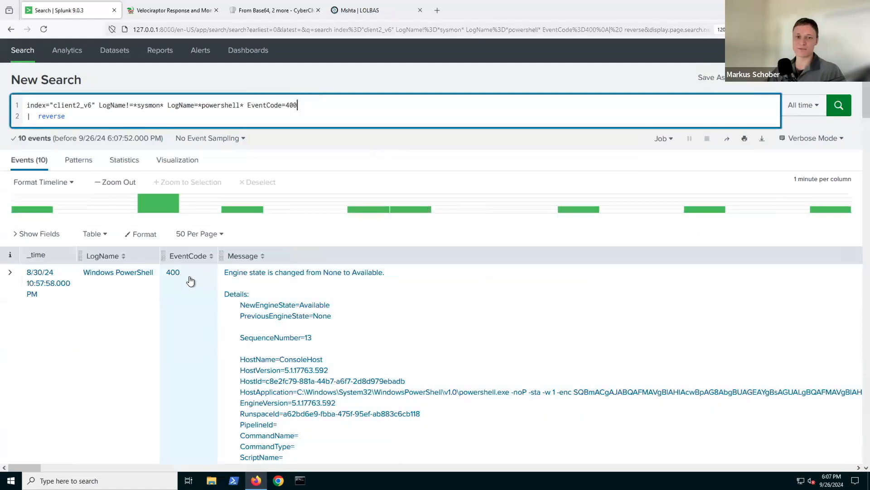
- Examine the HostName and HostApplication values of the 10:57:58 PM and 11:00:21 PM PowerShell engine events
scroll(190, 281, "down", 3)
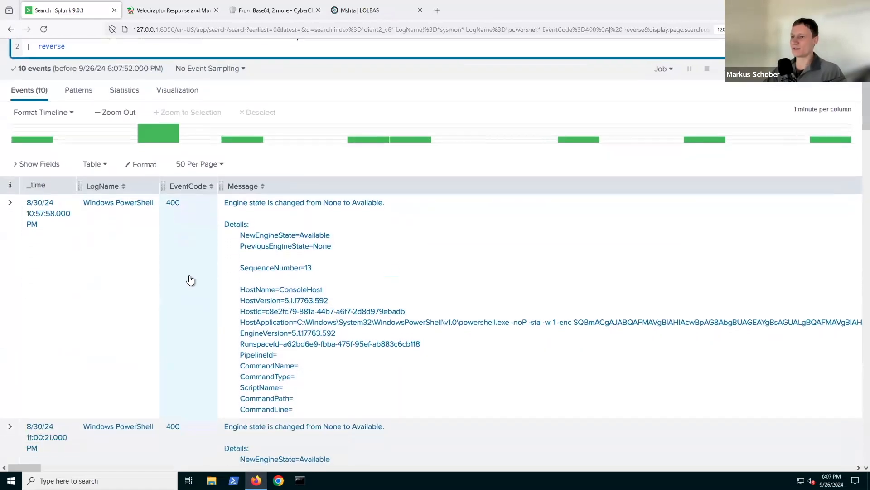
scroll(191, 281, "down", 2)
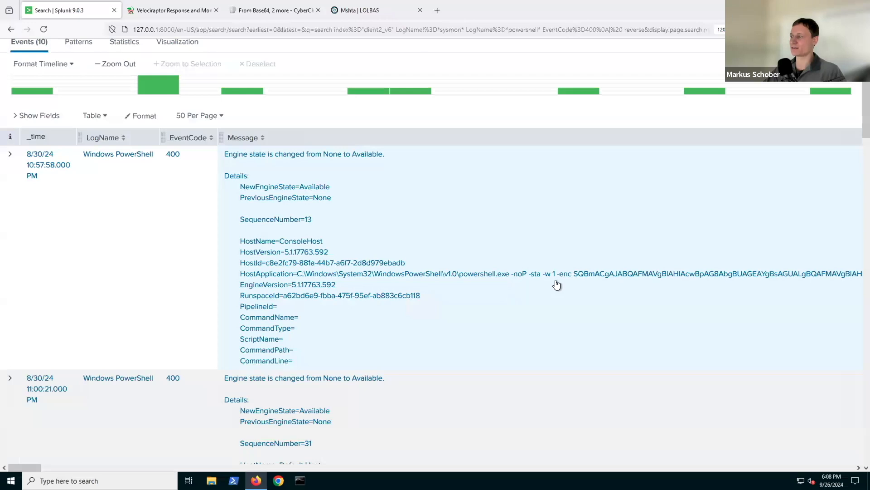
scroll(557, 284, "down", 3)
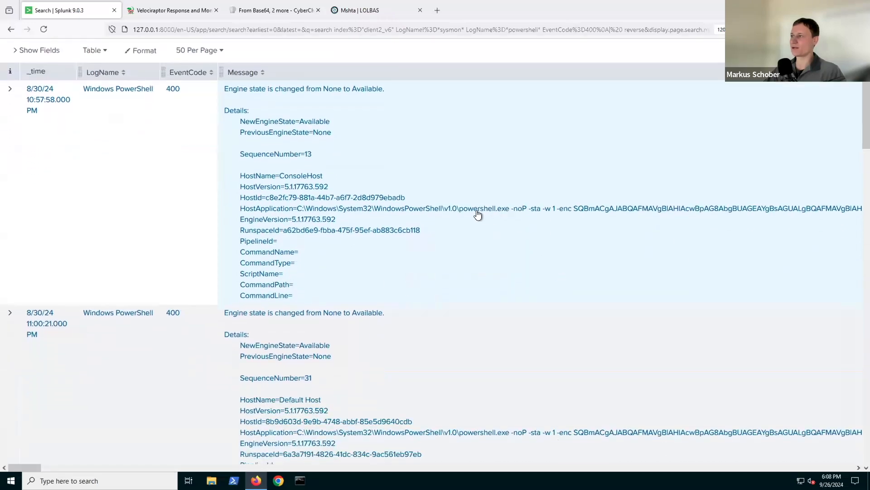
scroll(504, 226, "down", 3)
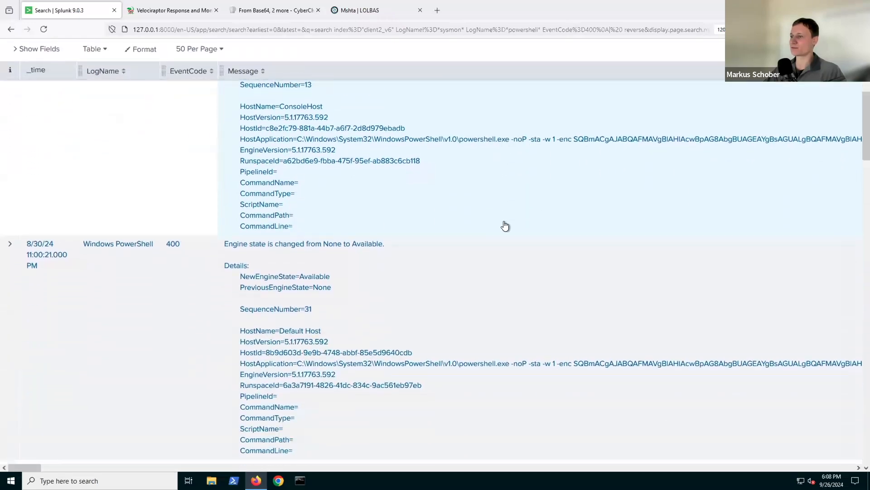
- Examine the HostName and HostApplication values of the remaining PowerShell engine events from 11:00:22 PM through 11:16:53 PM
scroll(505, 225, "down", 5)
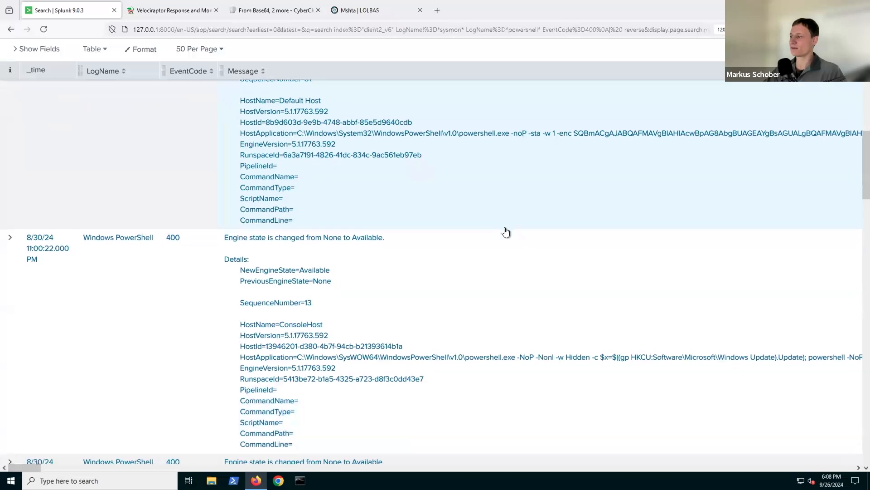
scroll(506, 232, "down", 3)
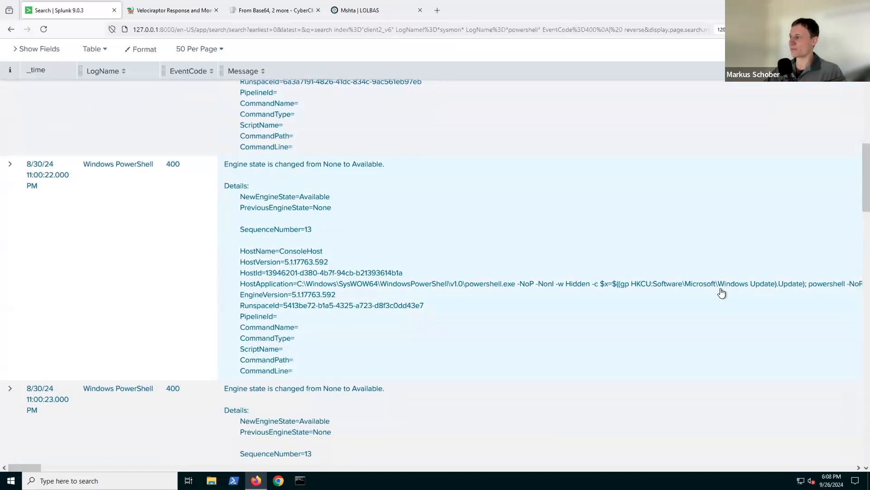
scroll(661, 291, "down", 3)
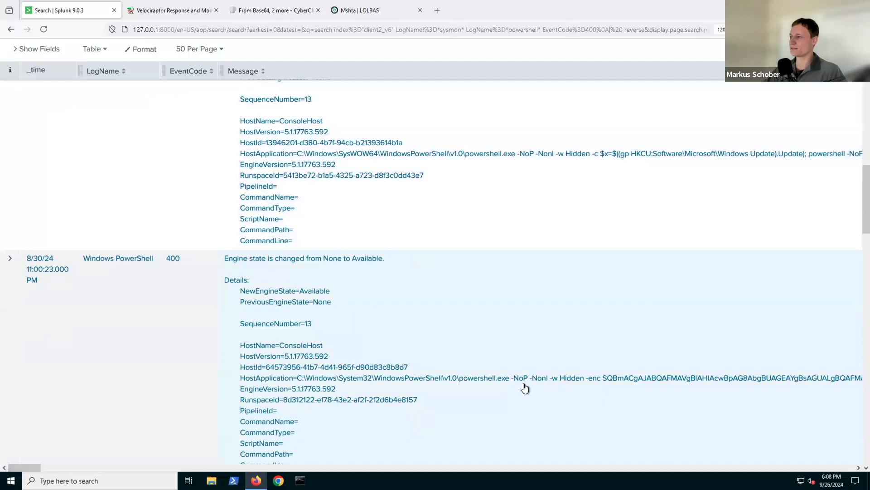
scroll(489, 342, "down", 2)
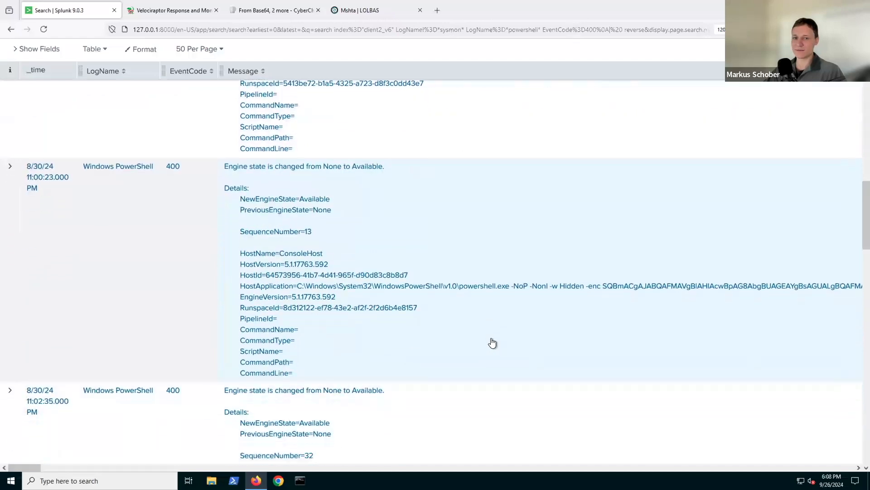
scroll(493, 343, "down", 4)
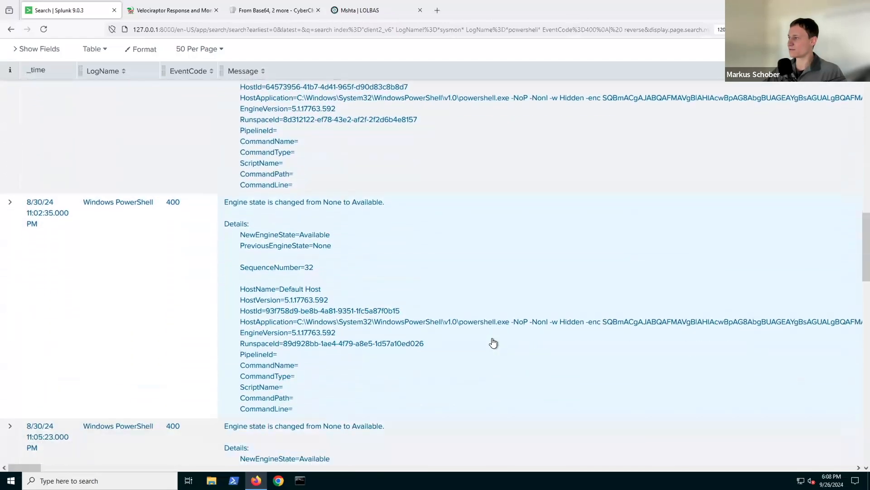
scroll(493, 342, "down", 10)
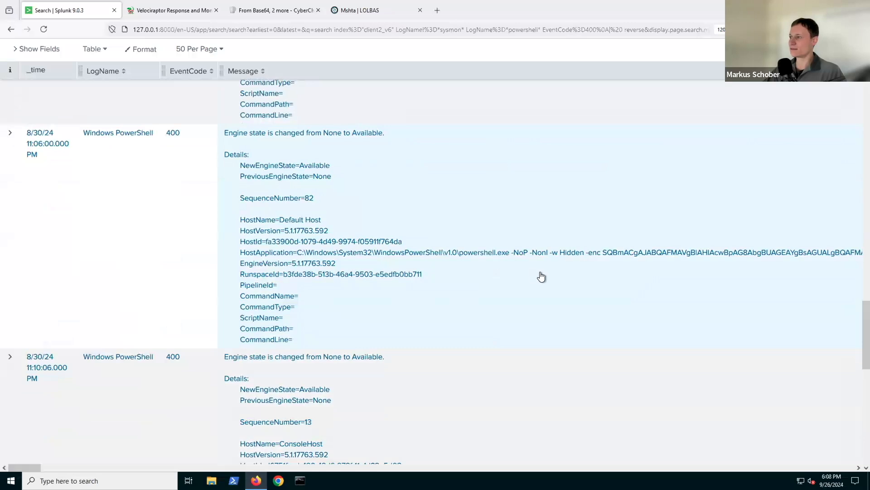
scroll(497, 285, "down", 5)
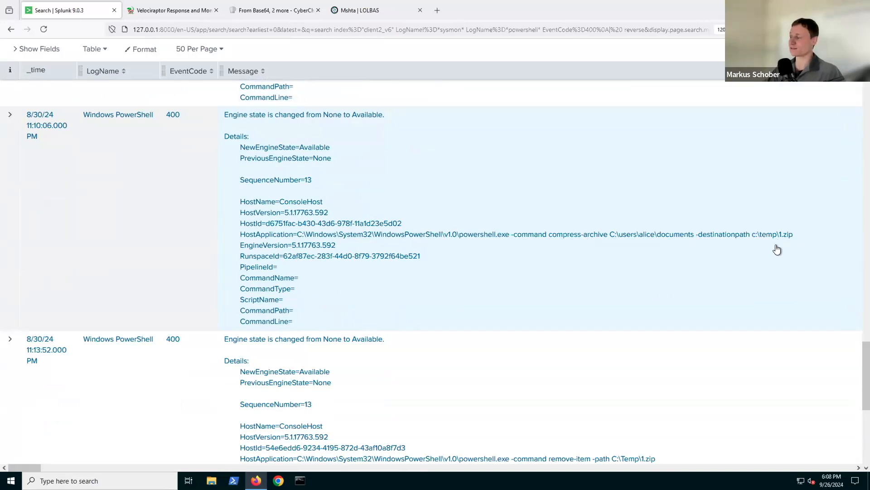
scroll(758, 248, "down", 1)
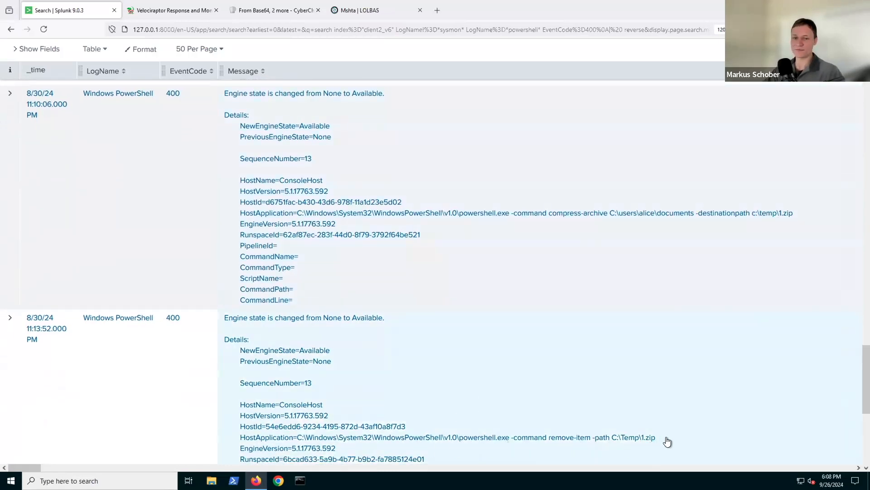
scroll(672, 437, "down", 12)
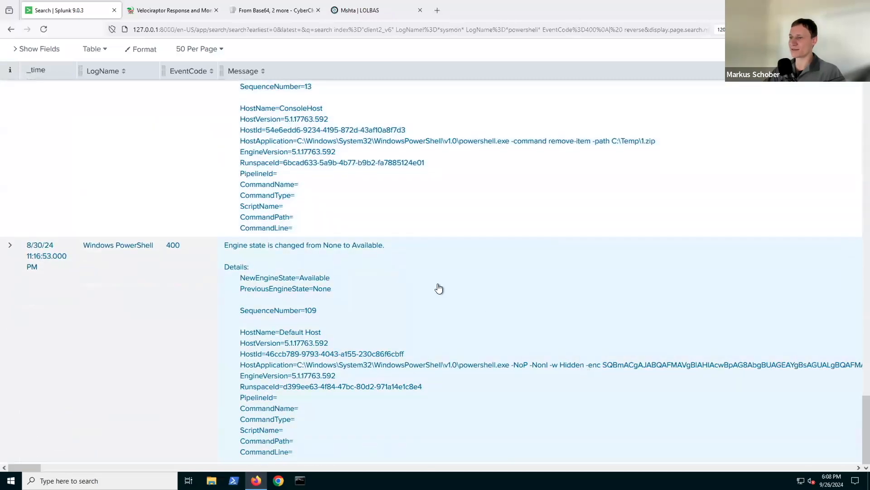
scroll(451, 290, "up", 1)
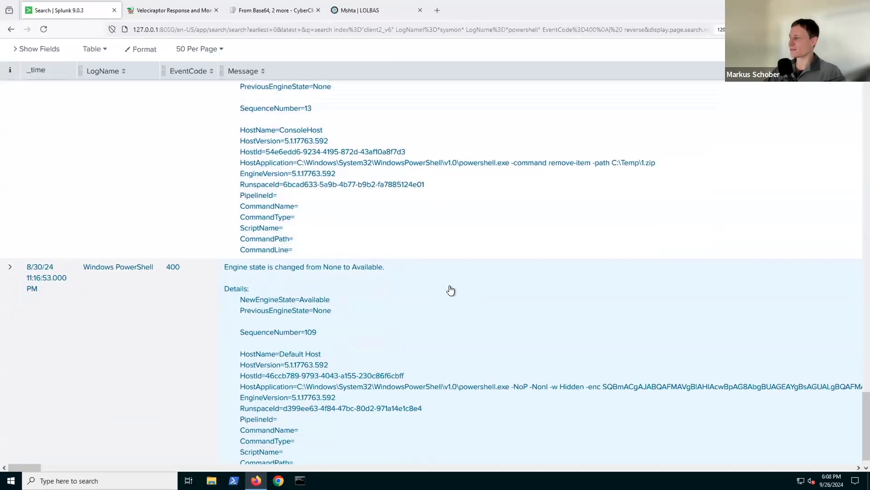
- Replace the PowerShell filters and reverse with EventCode=1 LogName=*sysmon* Image!=*firefox* | stats count by CommandLine for index client2_v6, and run the search
scroll(450, 290, "up", 15)
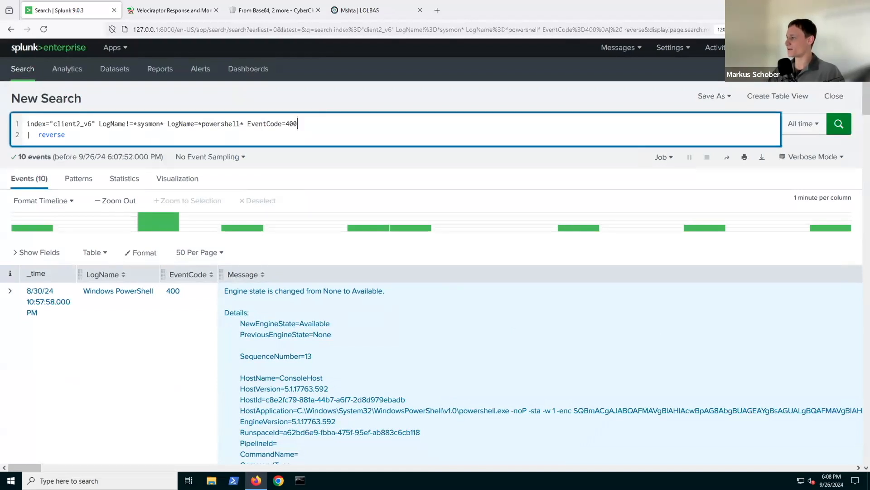
key("Down")
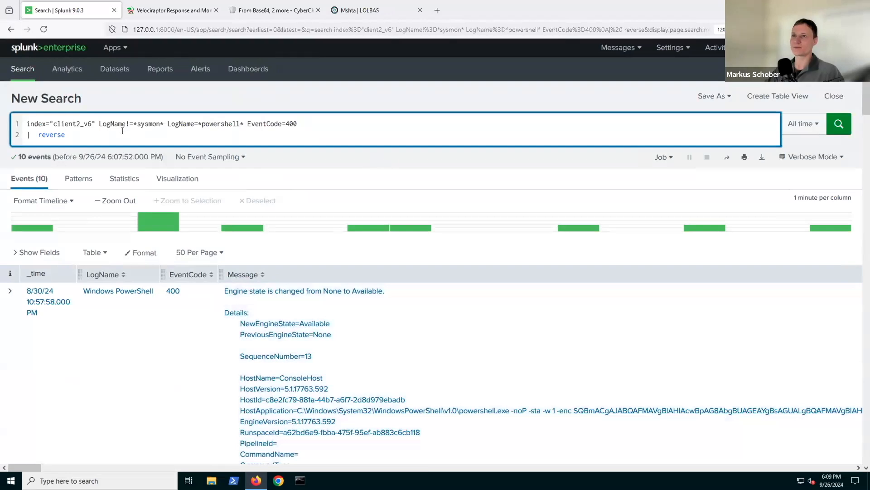
left_click(101, 122, "shift")
type("ventCode=1 LogName=*sysmon* Image!=*firefox* |  stats count by CommandLine")
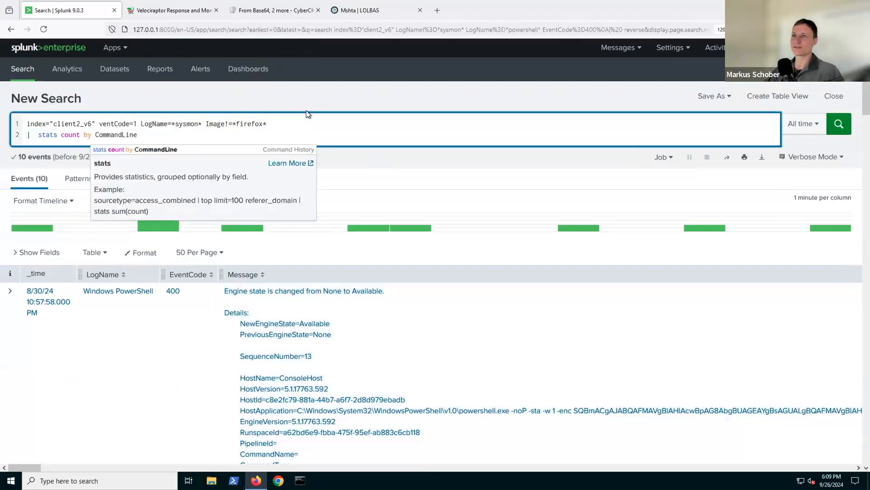
left_click(102, 123)
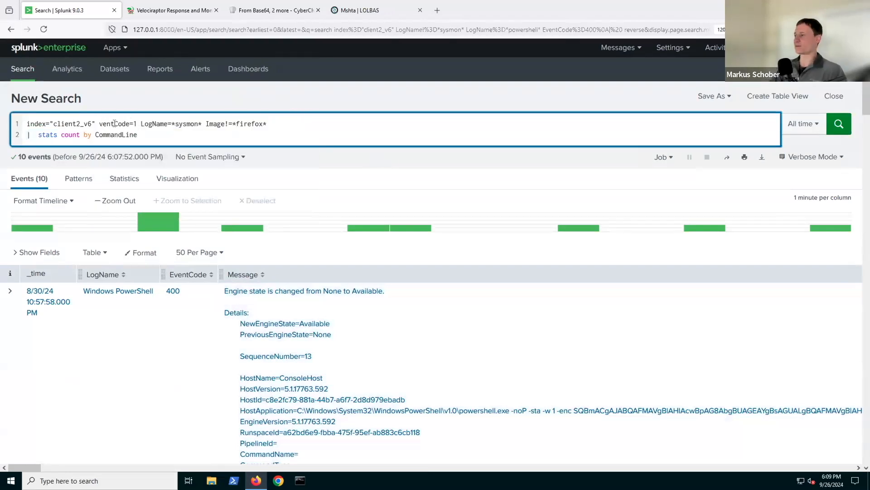
type("E")
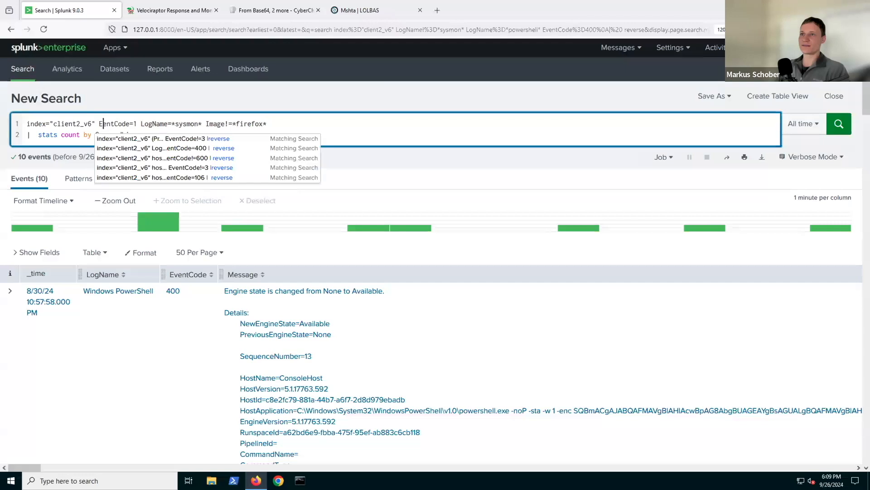
left_click(301, 124)
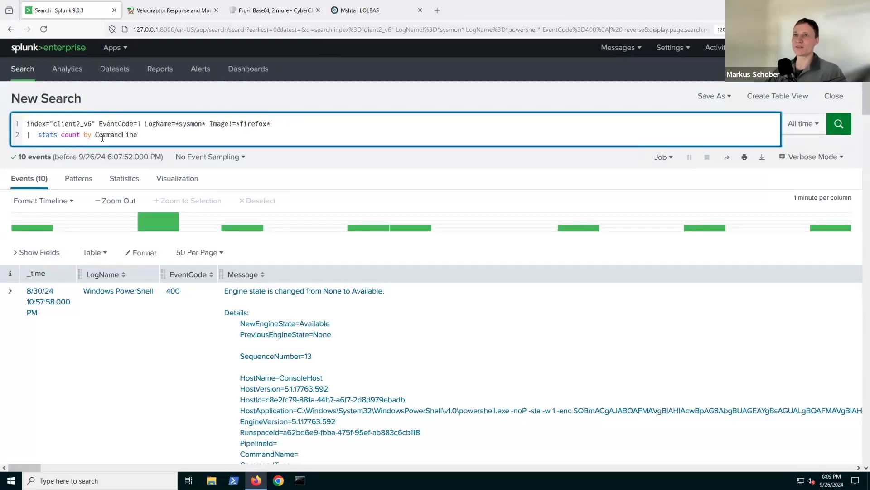
key("Return")
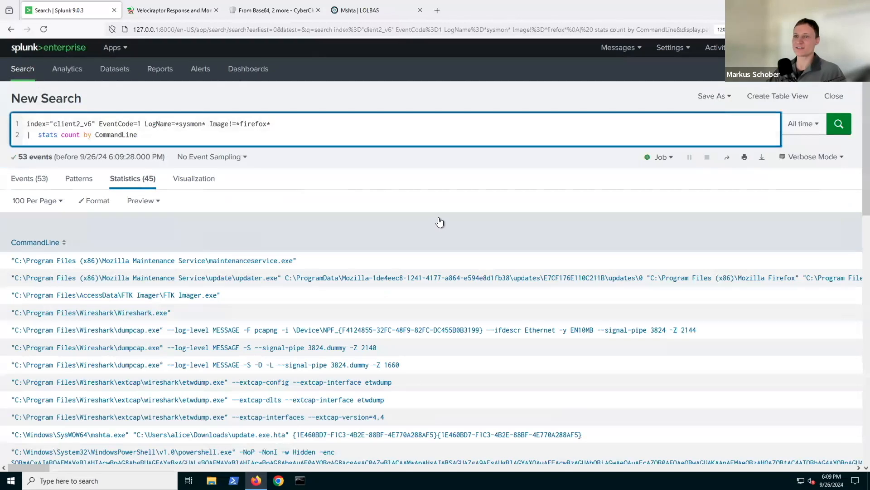
- Sort the CommandLine statistics by count in descending order and return to the CommandLine column
scroll(440, 222, "down", 1)
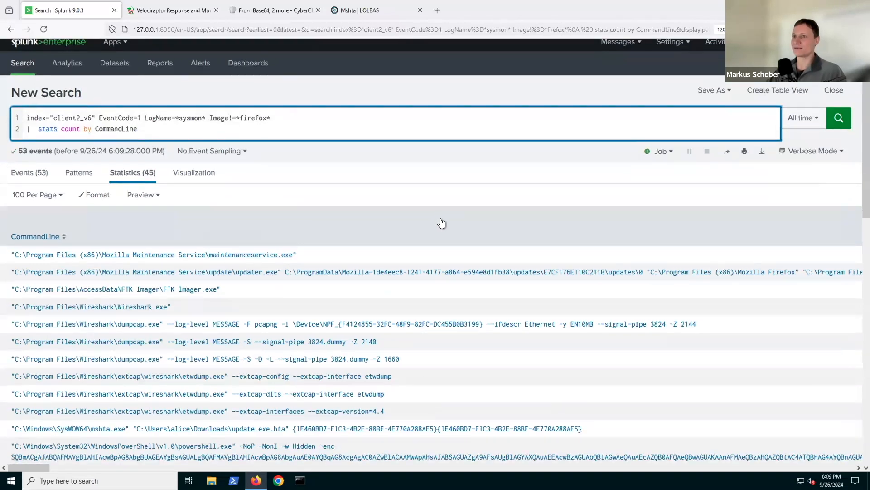
scroll(441, 223, "down", 1)
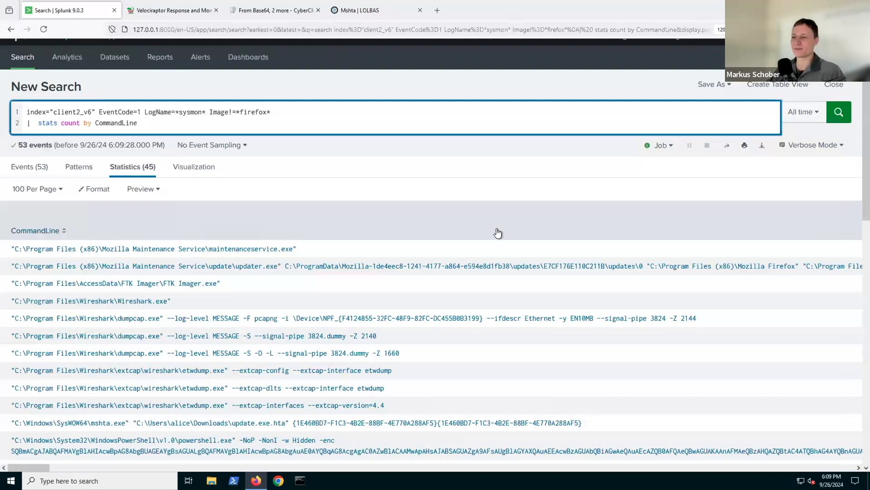
scroll(499, 234, "down", 2)
scroll(499, 234, "down", 2)
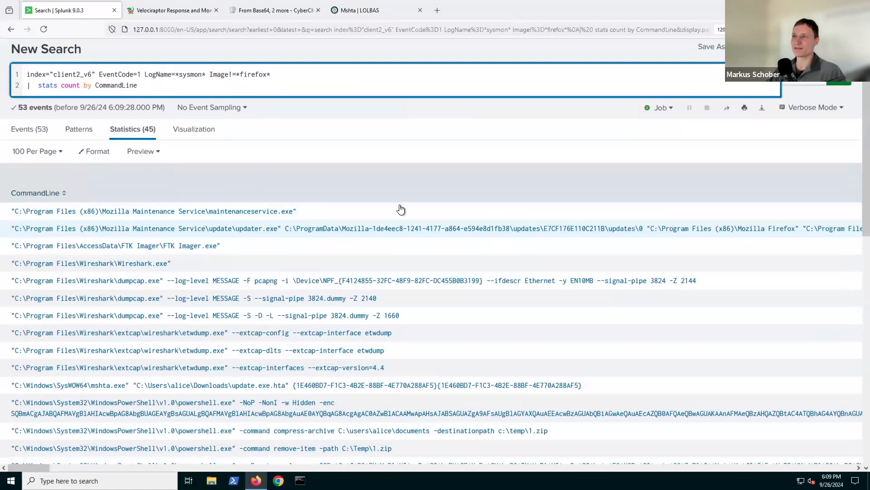
left_click_drag(42, 468, 825, 469)
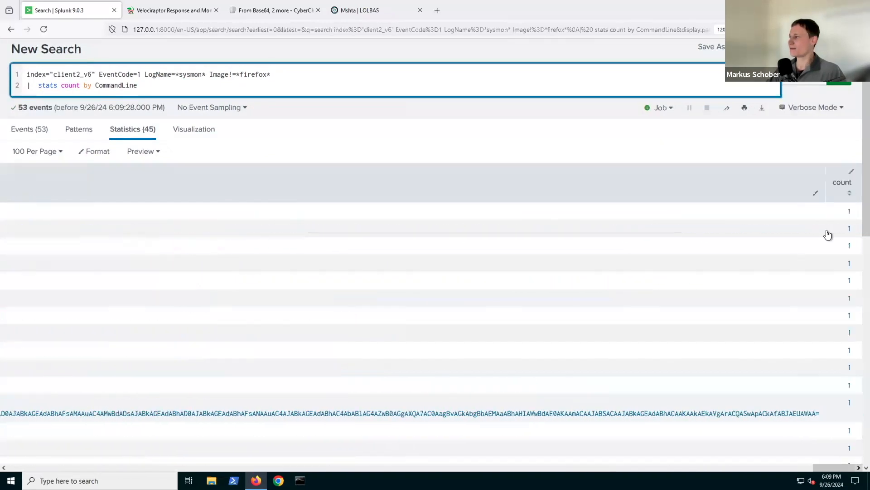
left_click(841, 184)
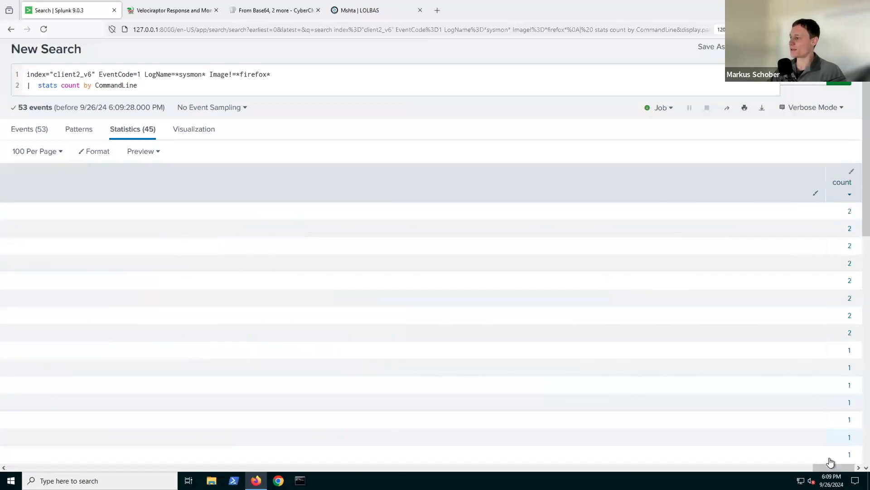
left_click_drag(830, 467, 12, 458)
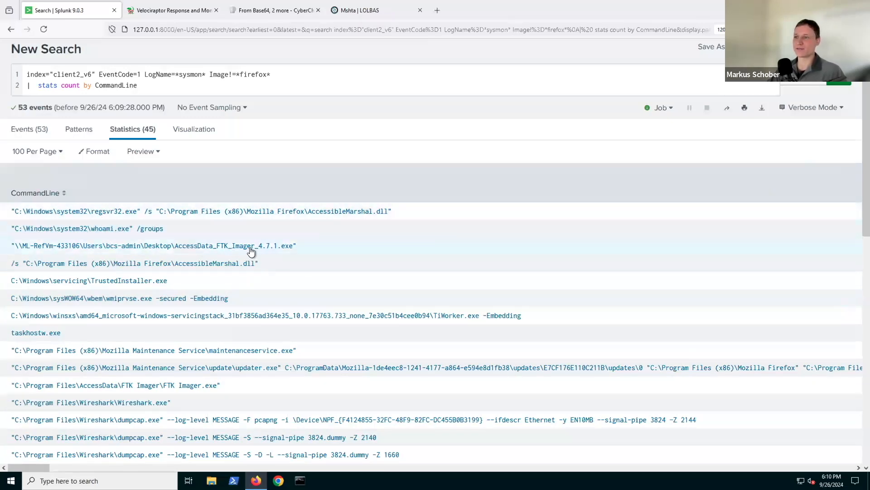
- Examine the listed Sysmon process command lines, including the mshta, PowerShell, Notepad, schtasks, systeminfo and whoami entries
scroll(317, 271, "down", 2)
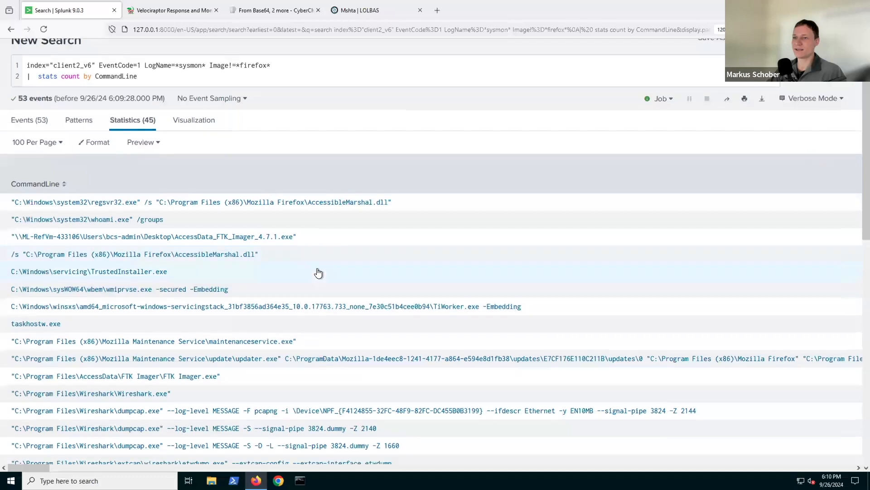
scroll(322, 270, "down", 2)
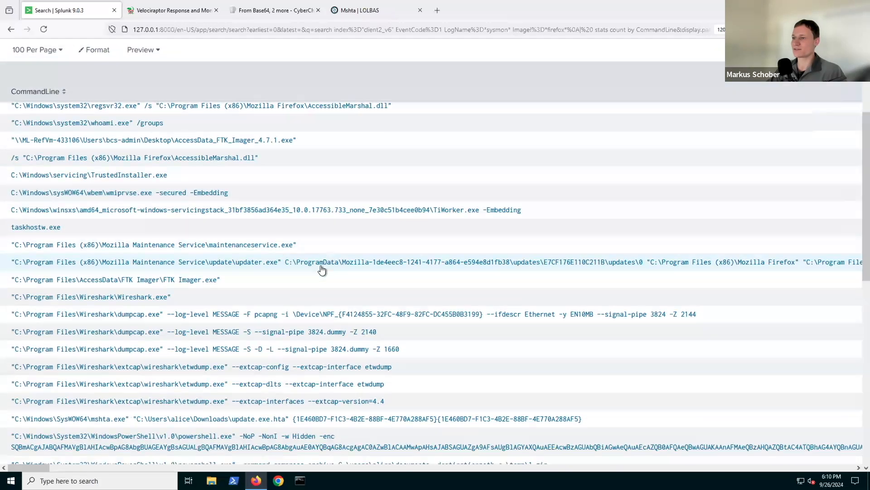
scroll(223, 274, "down", 1)
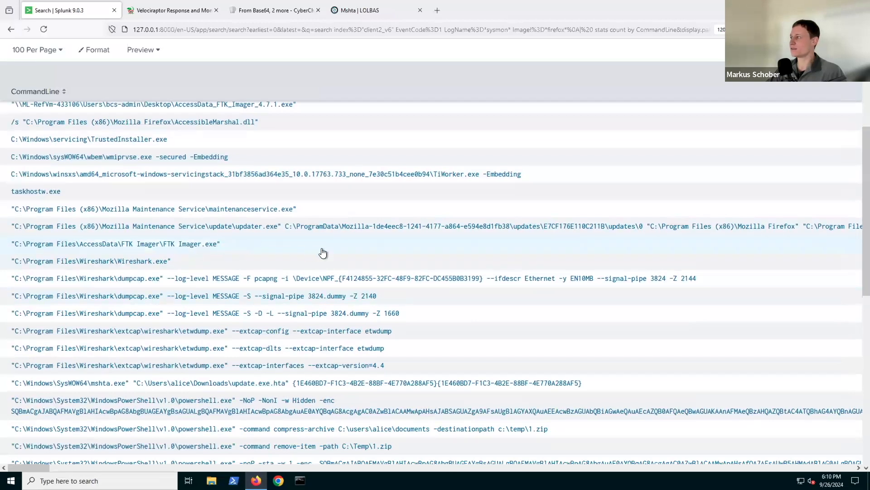
scroll(323, 253, "down", 1)
scroll(323, 252, "down", 5)
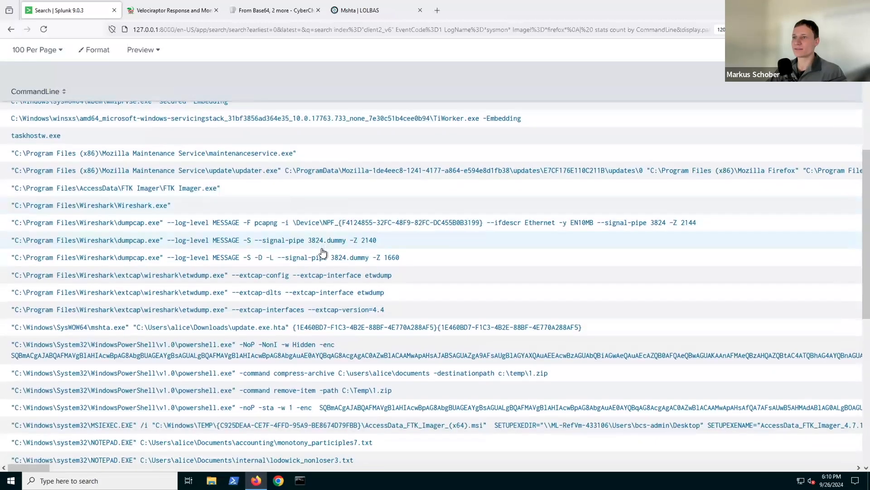
scroll(323, 253, "down", 1)
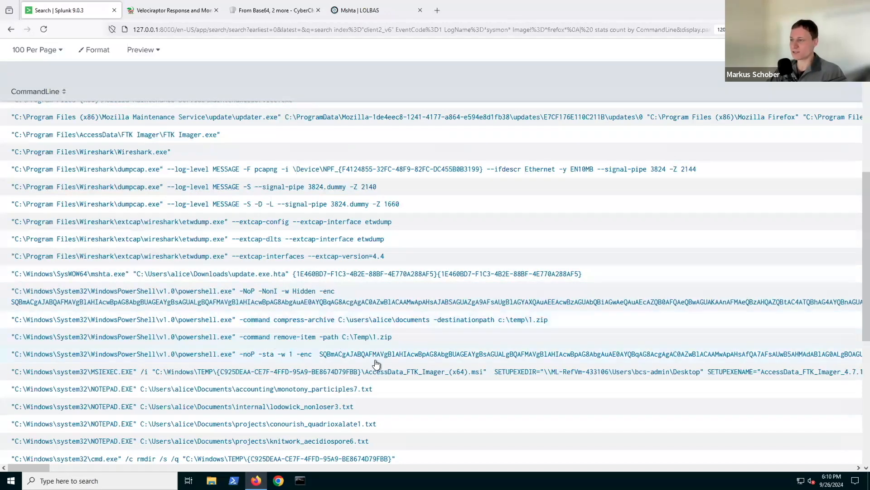
scroll(406, 361, "down", 1)
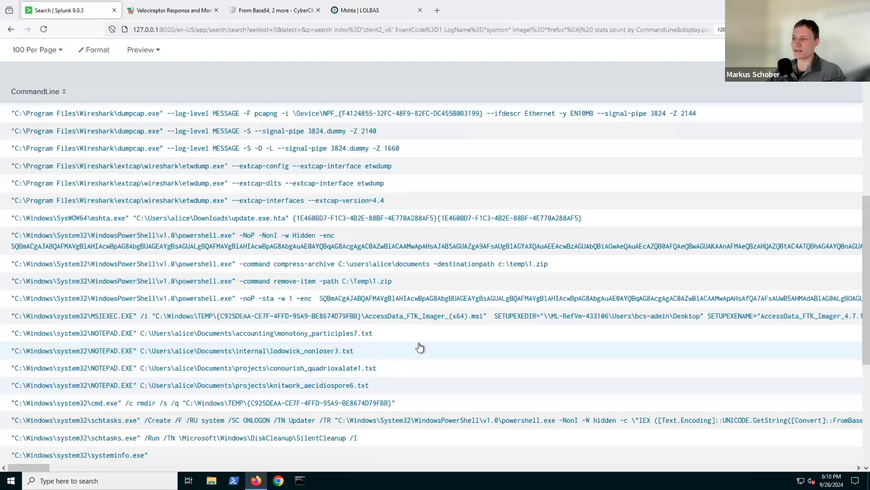
scroll(412, 347, "down", 1)
scroll(412, 346, "down", 3)
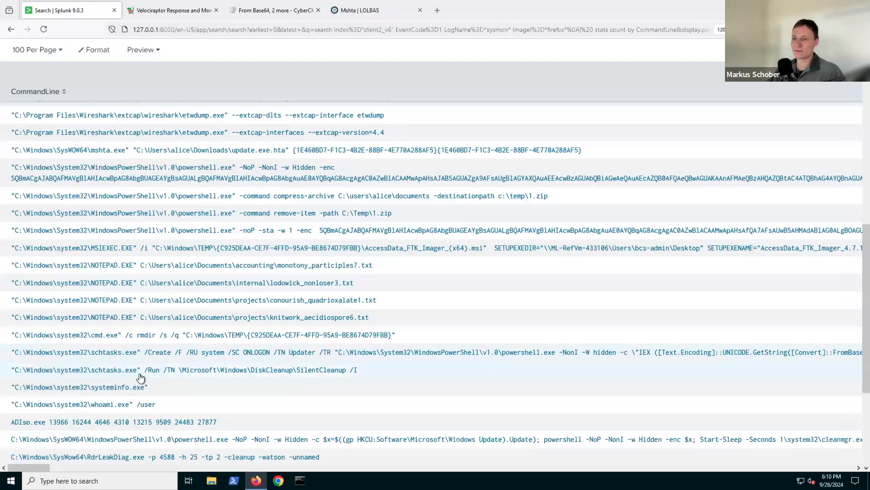
scroll(284, 386, "down", 2)
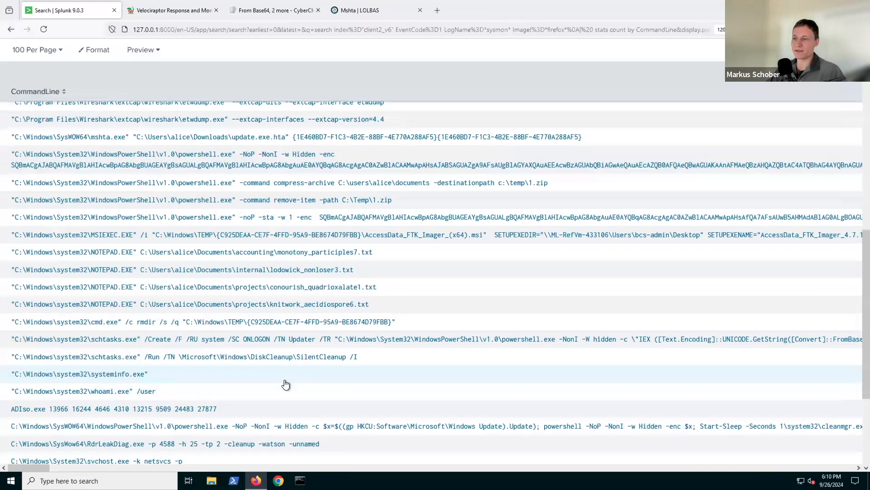
scroll(380, 393, "down", 2)
scroll(381, 392, "down", 3)
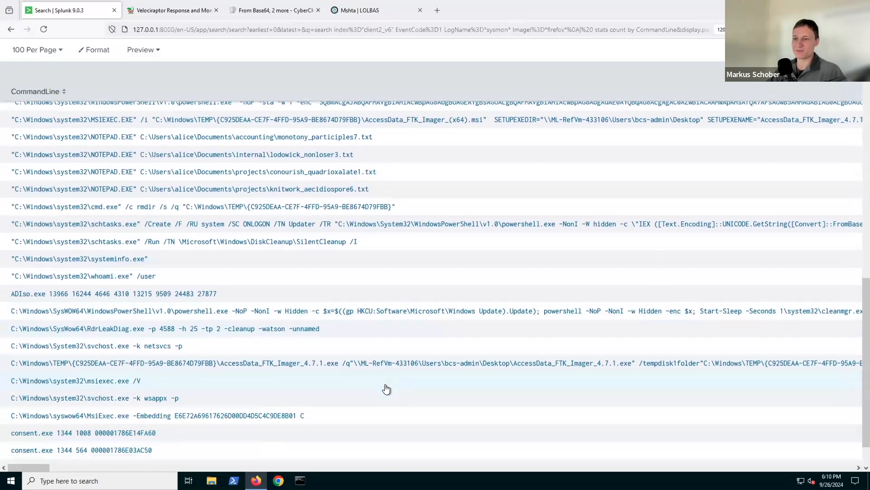
scroll(403, 379, "up", 15)
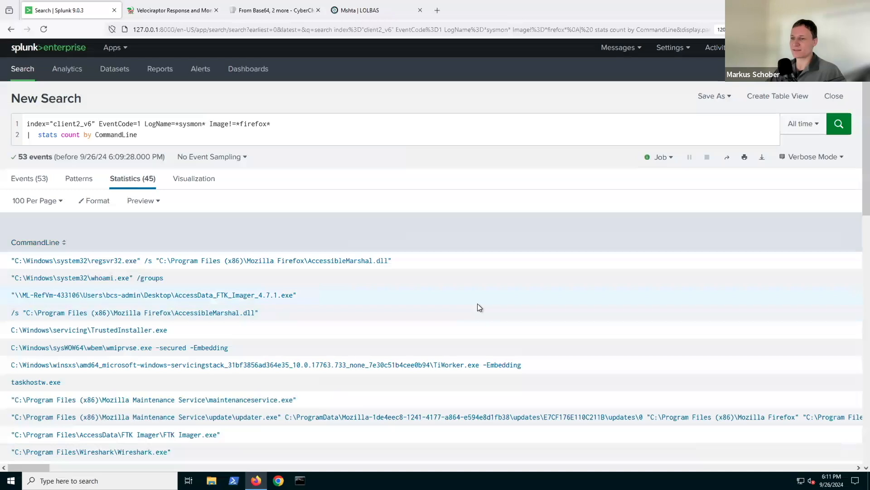
scroll(477, 307, "down", 2)
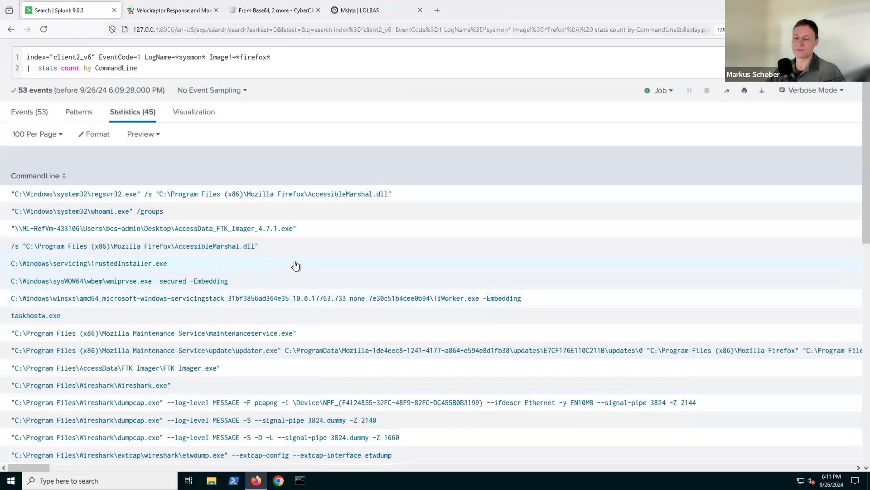
scroll(295, 266, "up", 2)
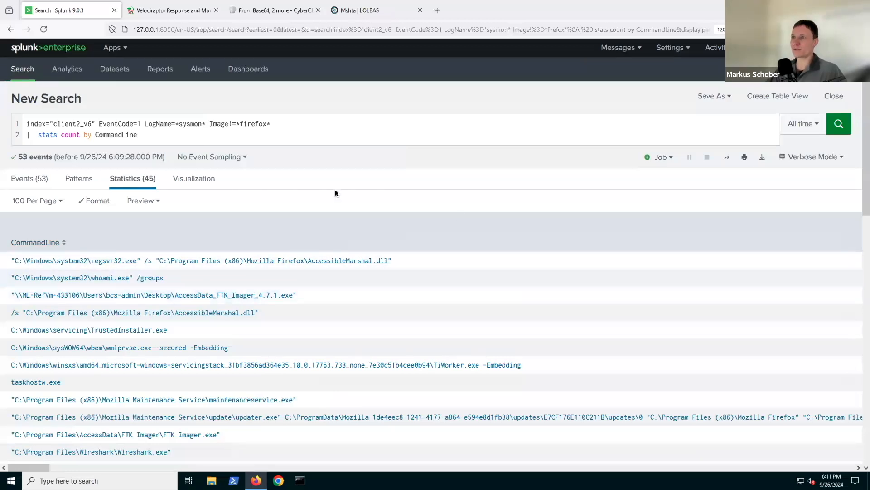
- Replace the Sysmon command-line query with DestinationIp="3.140.33.120" | timechart count by DestinationPort for index client2_v6, and run the search
left_click(156, 127)
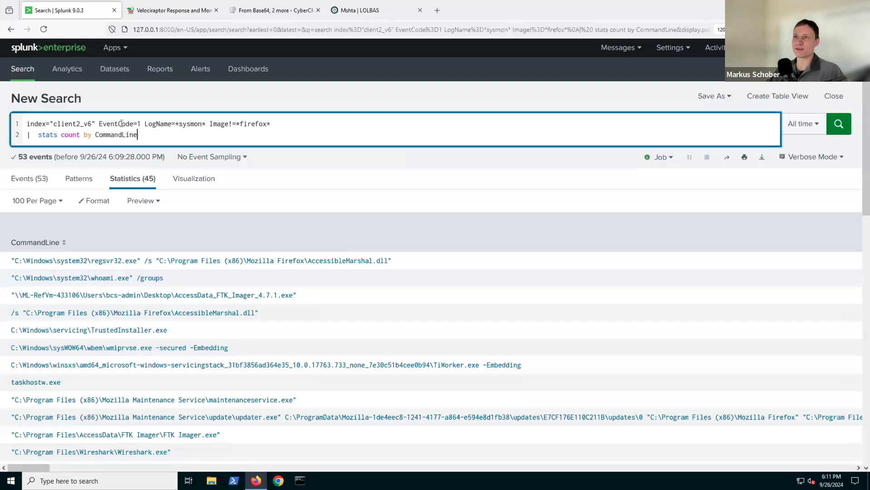
left_click(99, 124, "shift")
key("BackSpace")
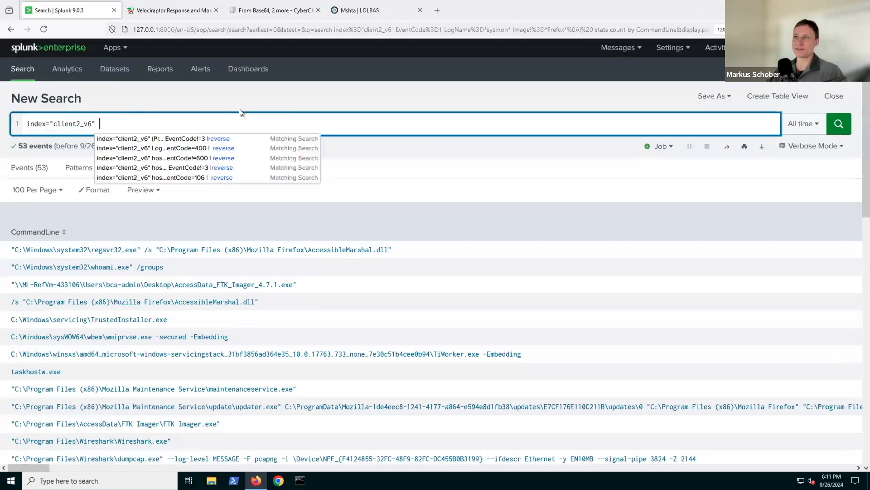
type("DestinationIp=\"1.140.33.120\" | timechart count by  DestinationPort")
left_click_drag(156, 124, 202, 123)
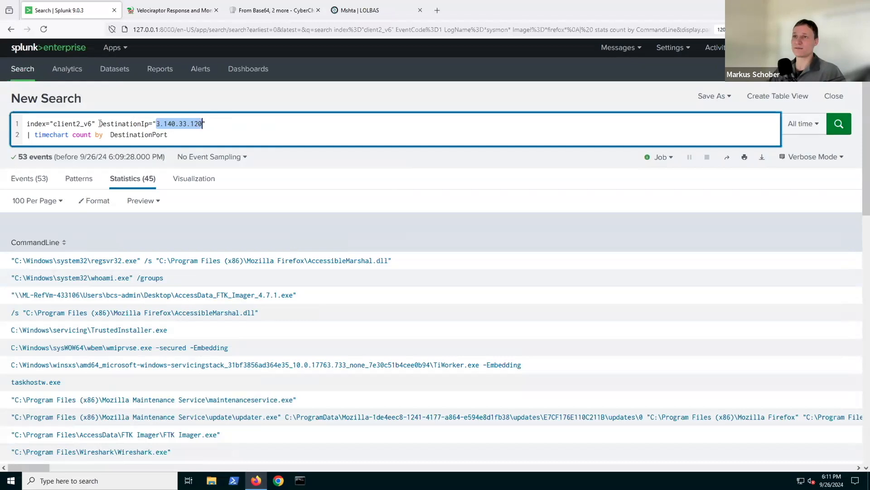
left_click_drag(99, 123, 148, 122)
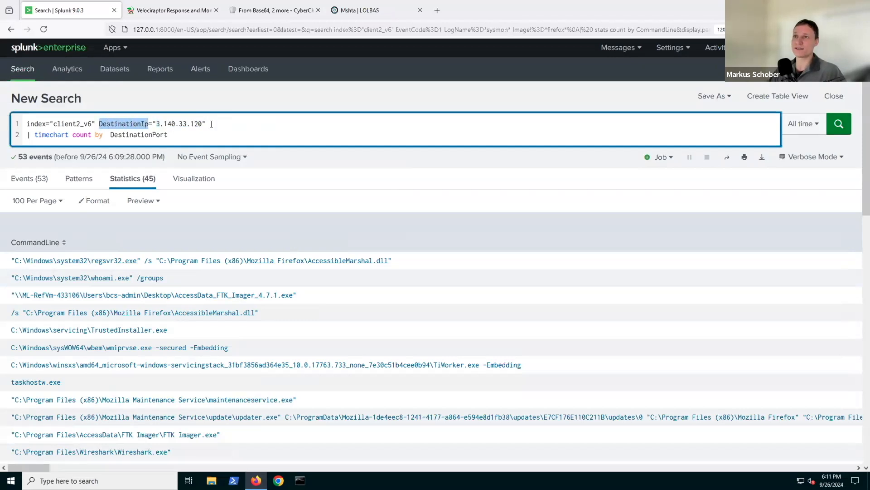
left_click_drag(209, 124, 106, 134)
left_click(250, 123)
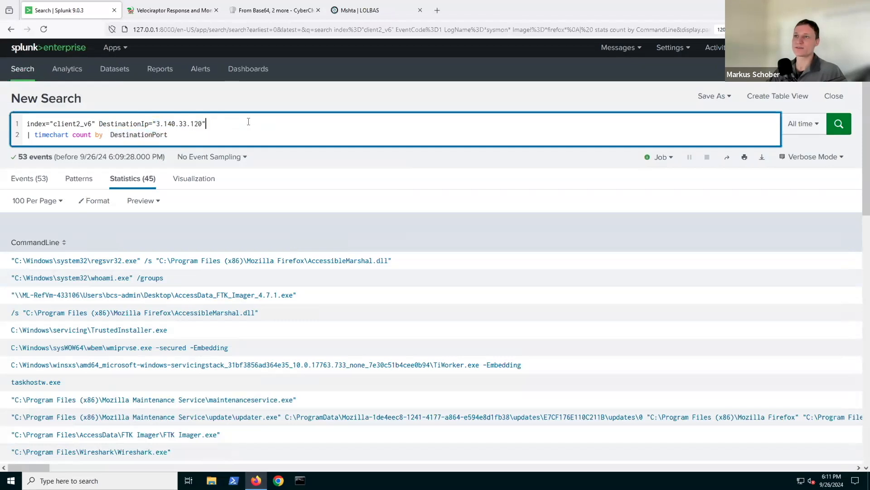
left_click(838, 124)
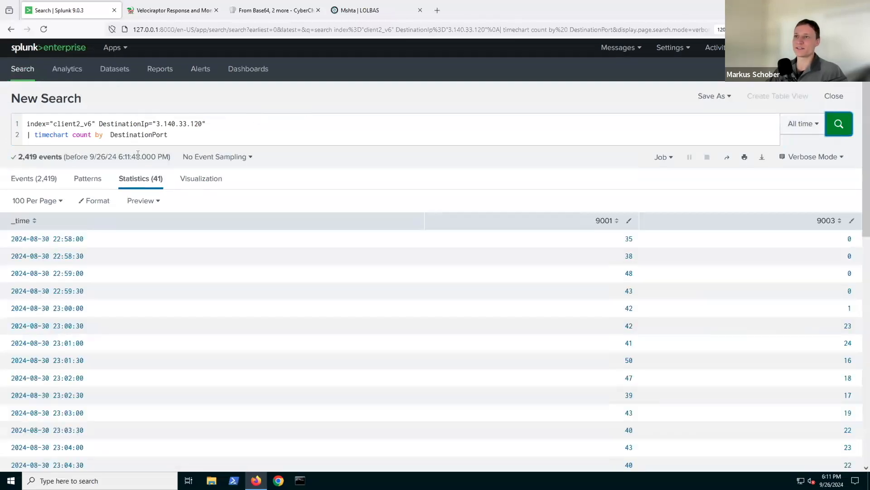
- Show the timechart as a column chart and examine when connections to ports 9001 and 9003 start and recur
left_click(207, 178)
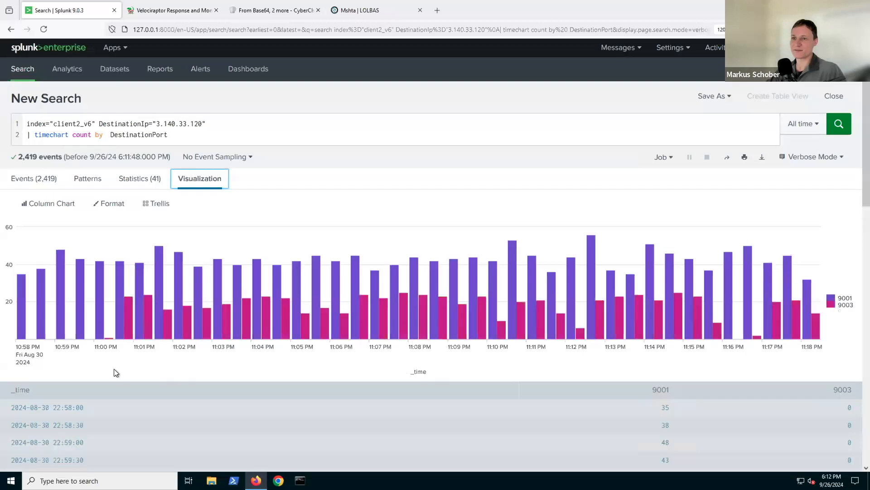
mouse_move(85, 312)
mouse_move(111, 341)
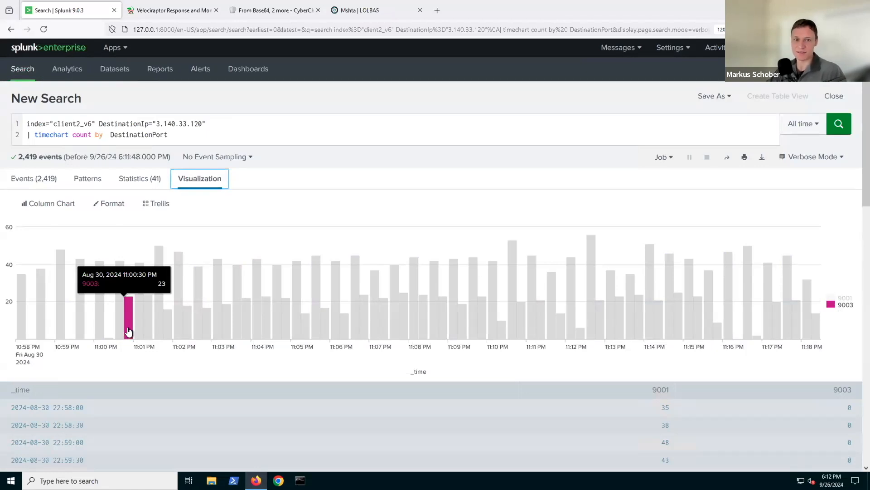
mouse_move(165, 332)
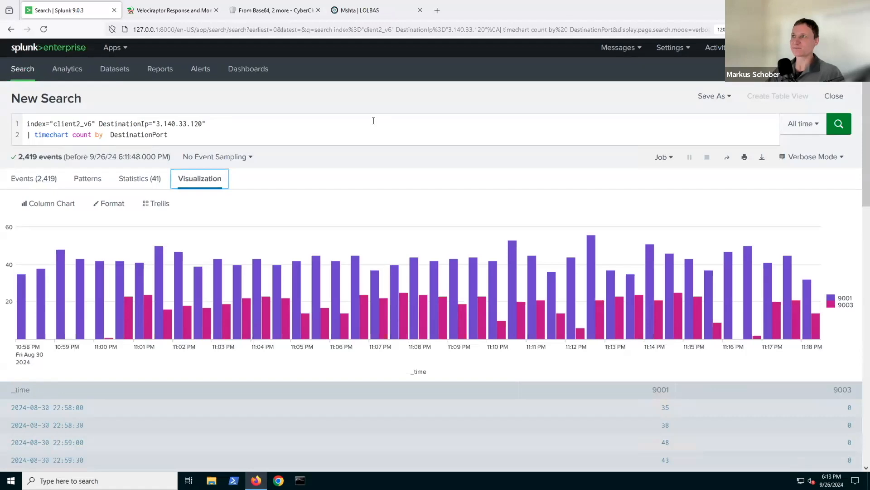
left_click(332, 106)
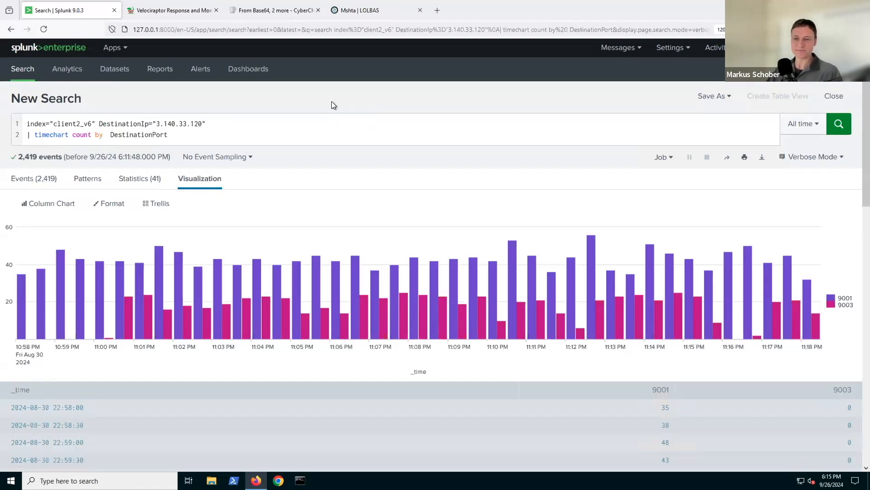
scroll(342, 110, "down", 1)
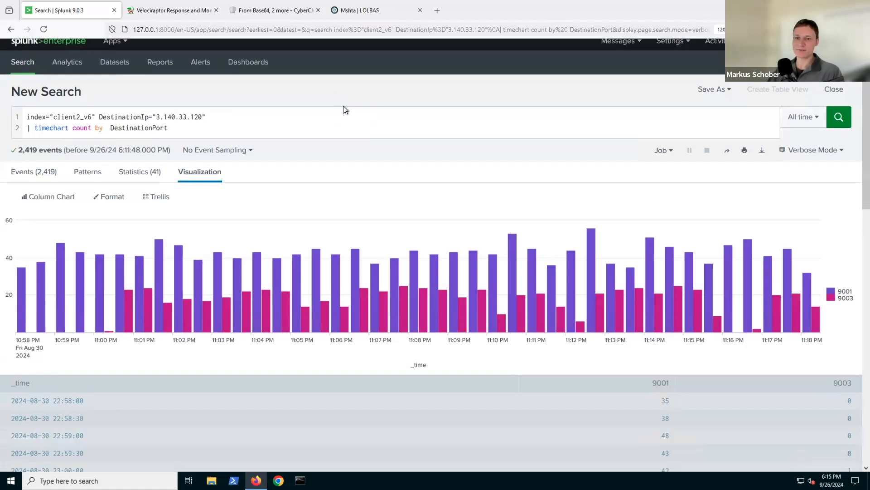